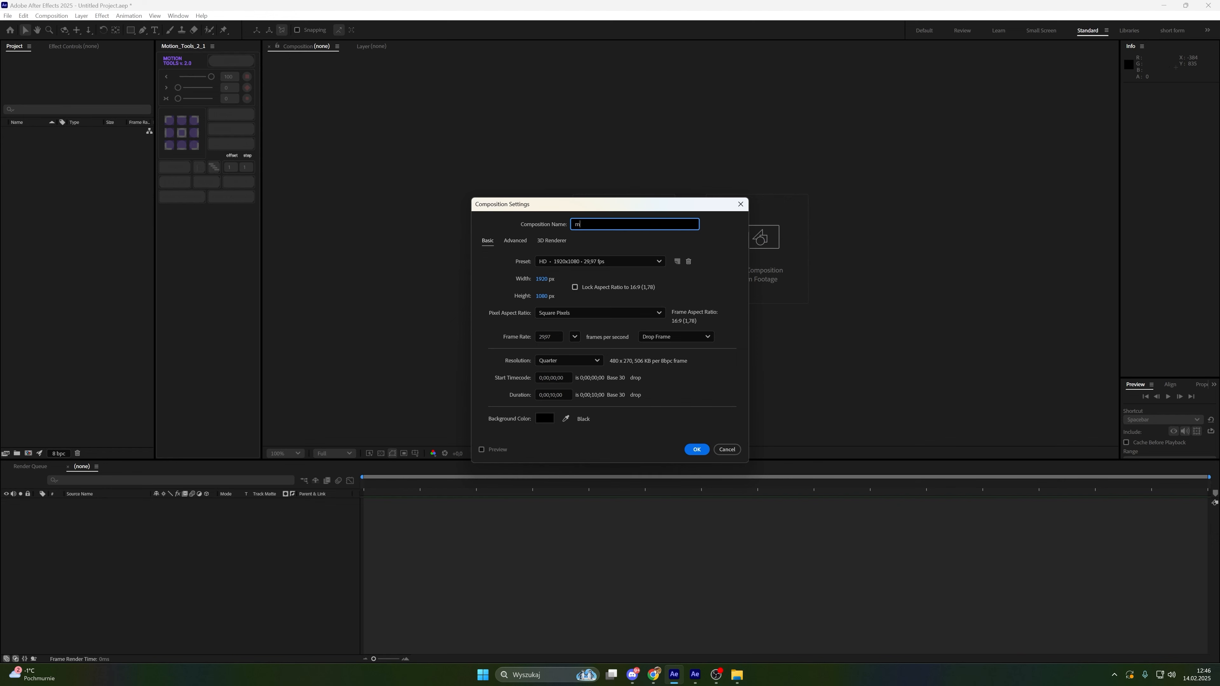
Create a new composition named main with the current settings
type("ain")
left_click(696, 449)
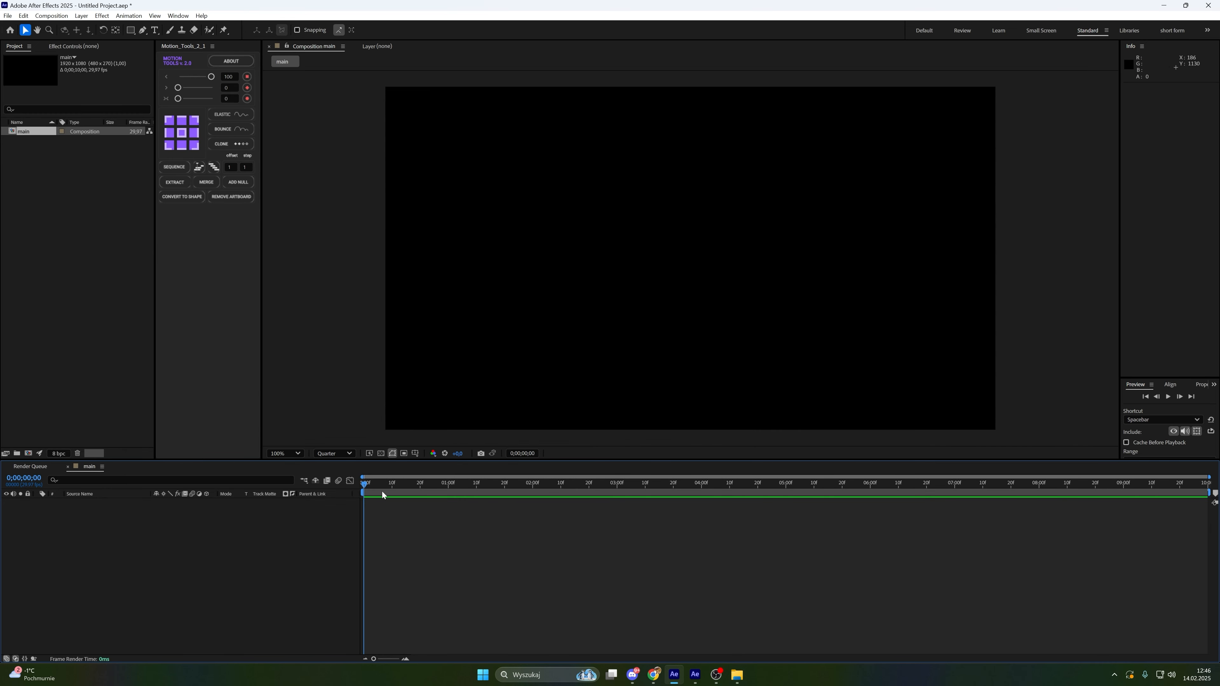
Add a new solid layer named pyramid to the composition
right_click(307, 538)
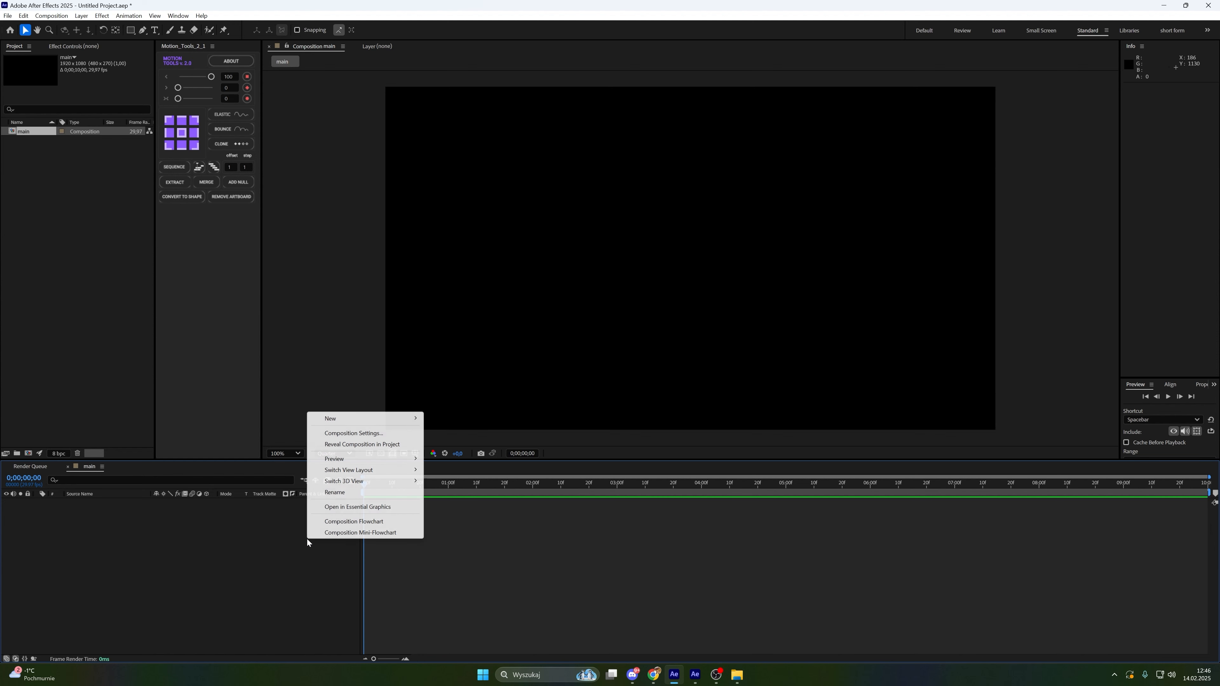
mouse_move(359, 421)
left_click(472, 445)
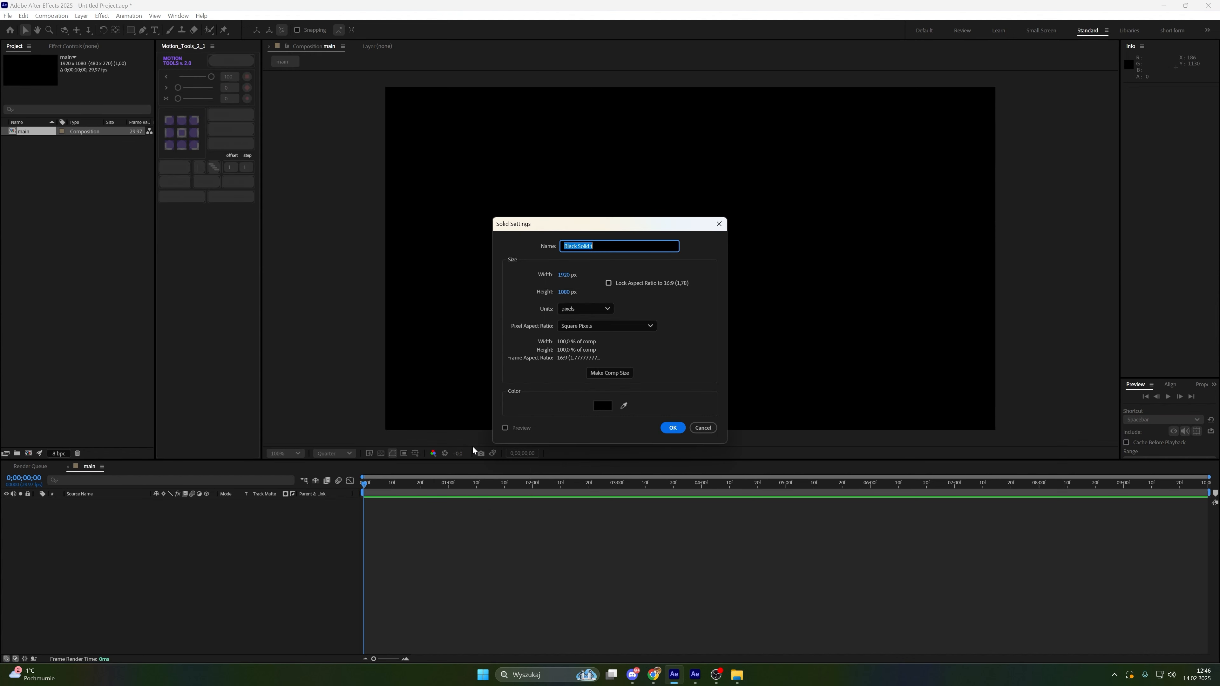
type("pyramid")
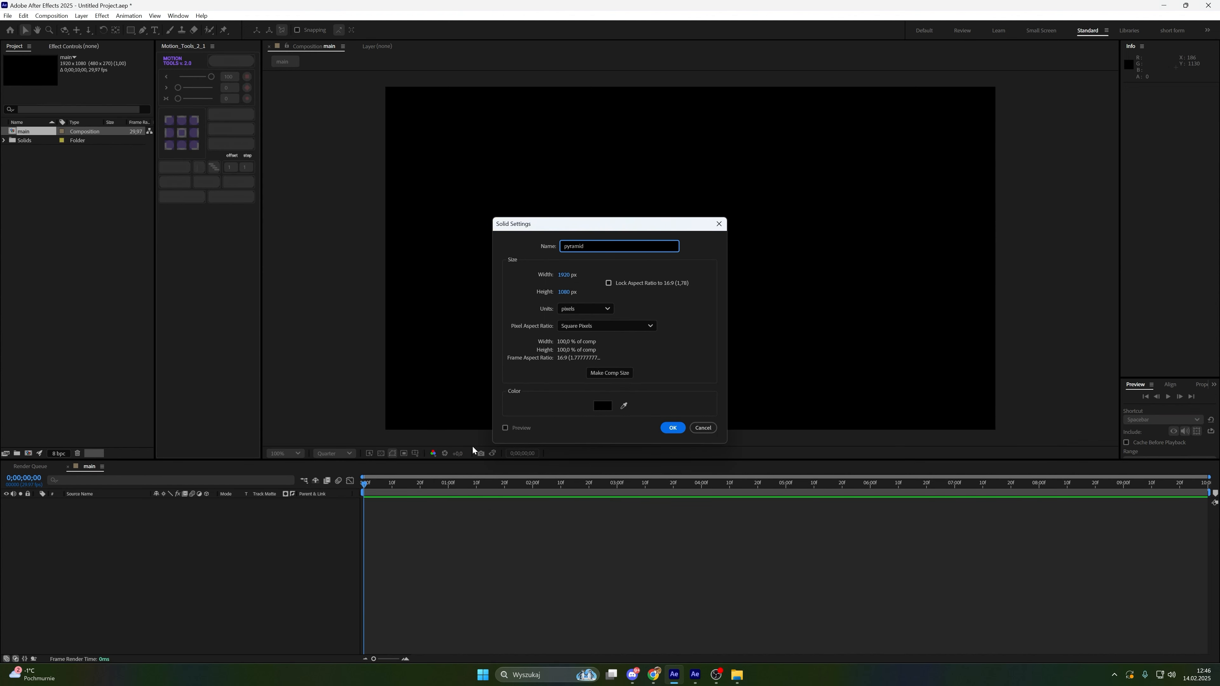
key("Return")
Search for and apply the Element effect to the pyramid solid
key("ctrl+space")
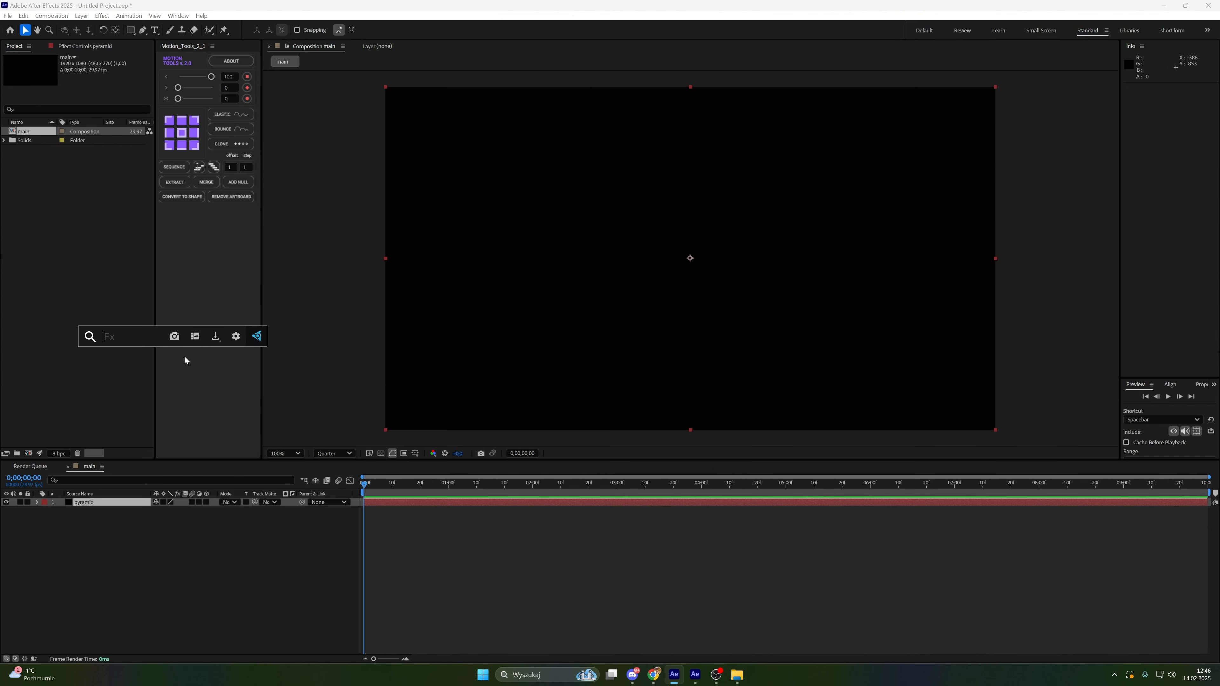
type("ele")
left_click(182, 363)
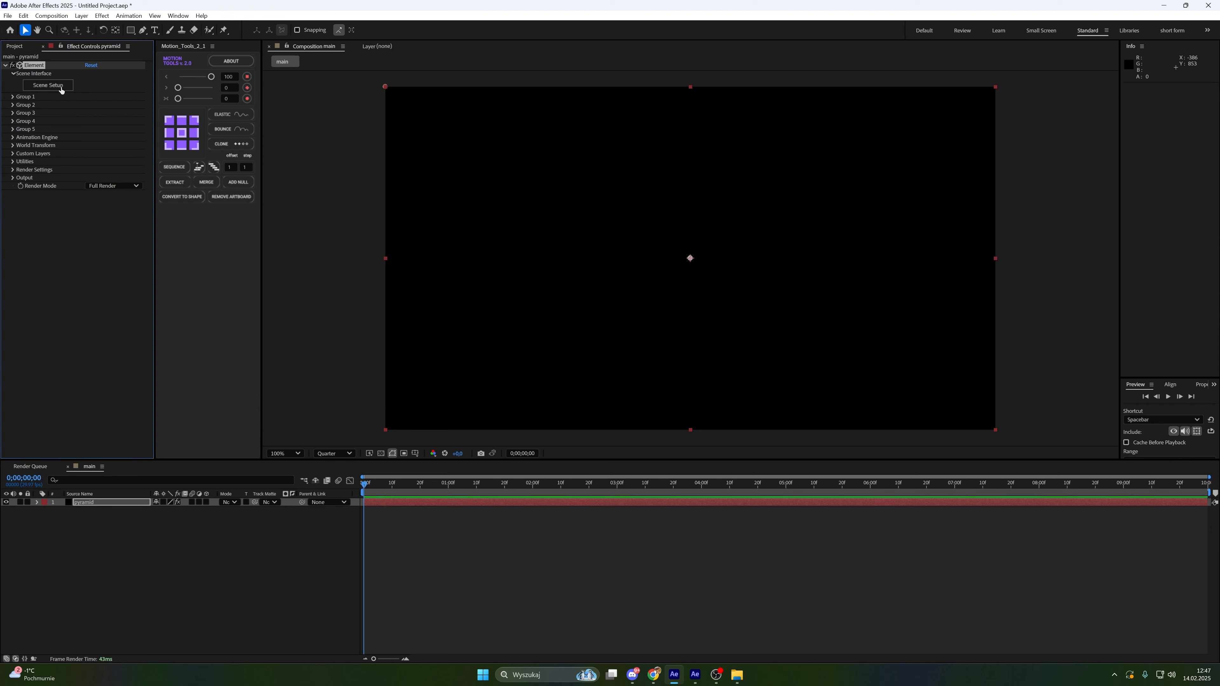
Open Element's Scene Setup and import the pyramid.obj model from the Downloads folder
left_click(47, 84)
left_click_drag(282, 277, 134, 113)
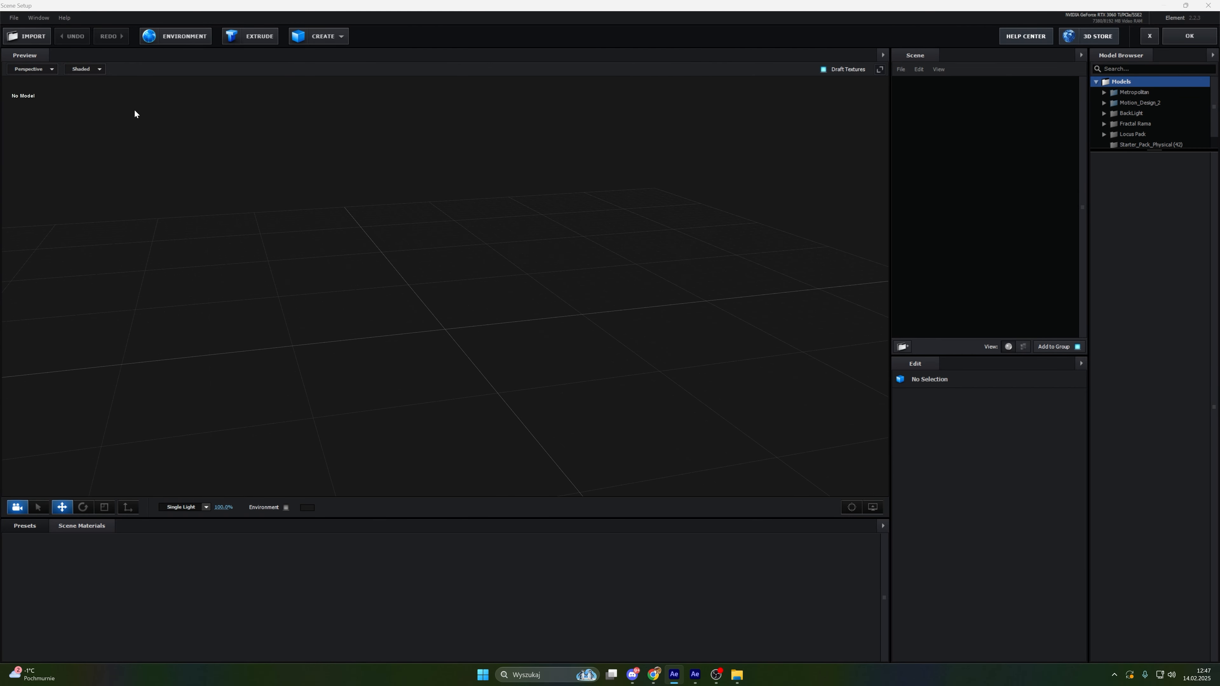
left_click(35, 37)
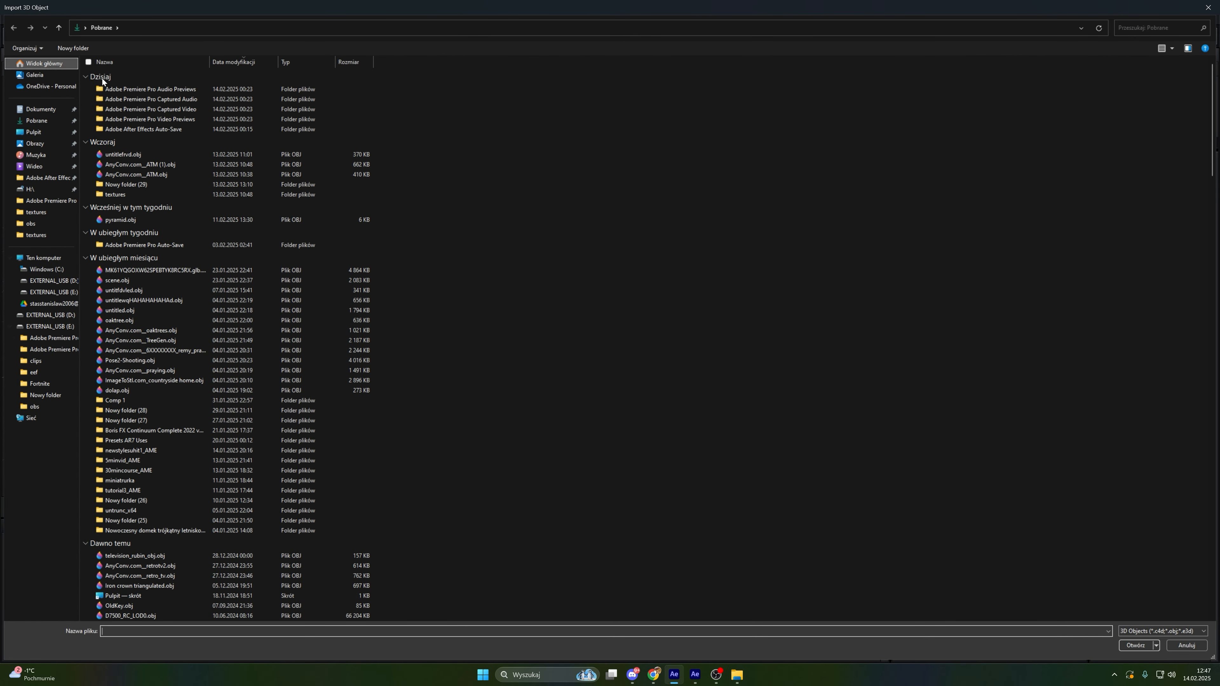
left_click(138, 219)
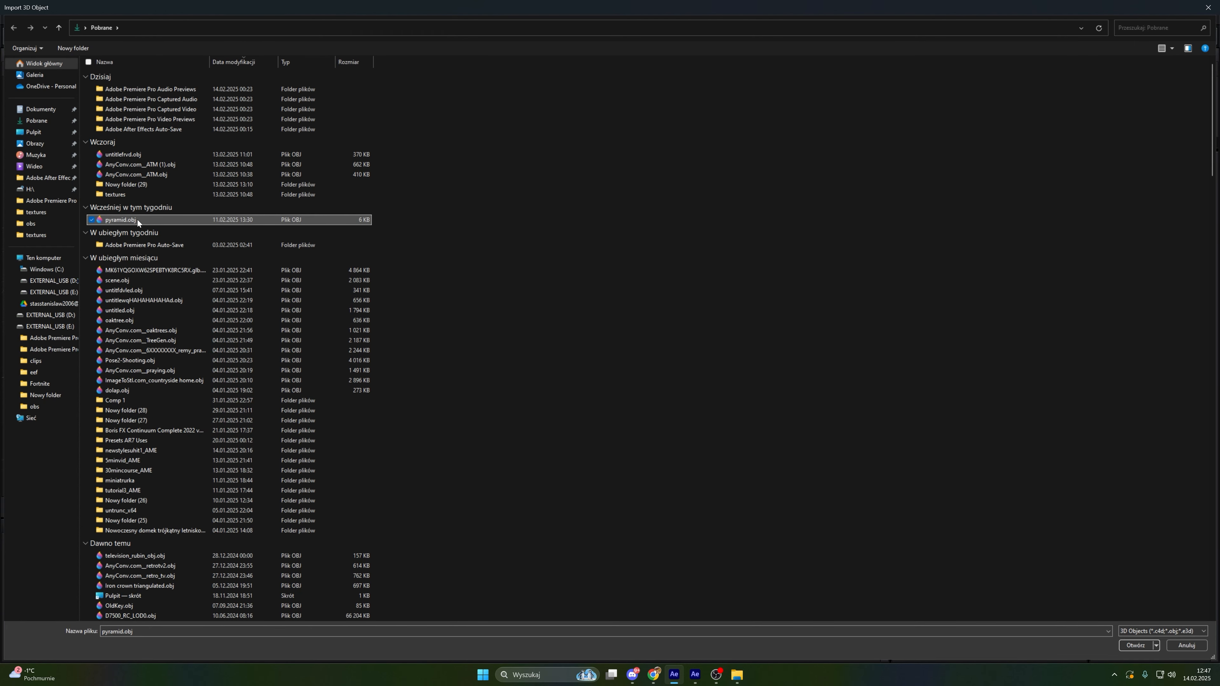
double_click(137, 219)
left_click(700, 432)
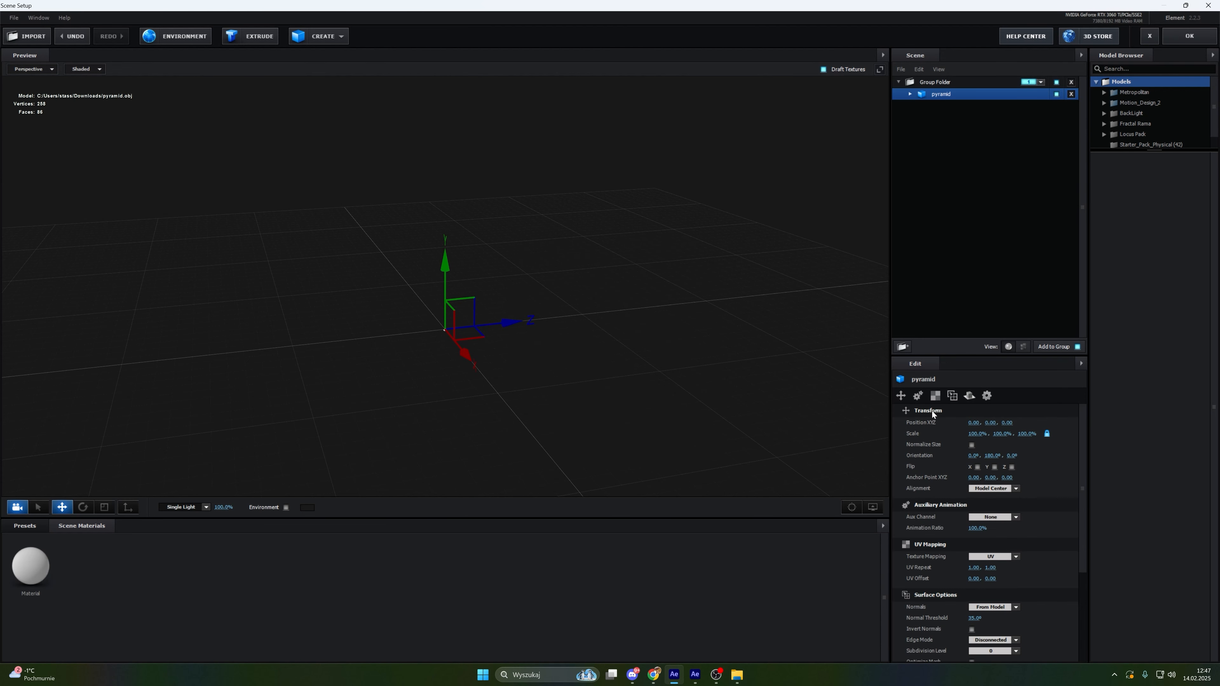
Enable Normalize Size for the imported pyramid model
left_click(971, 445)
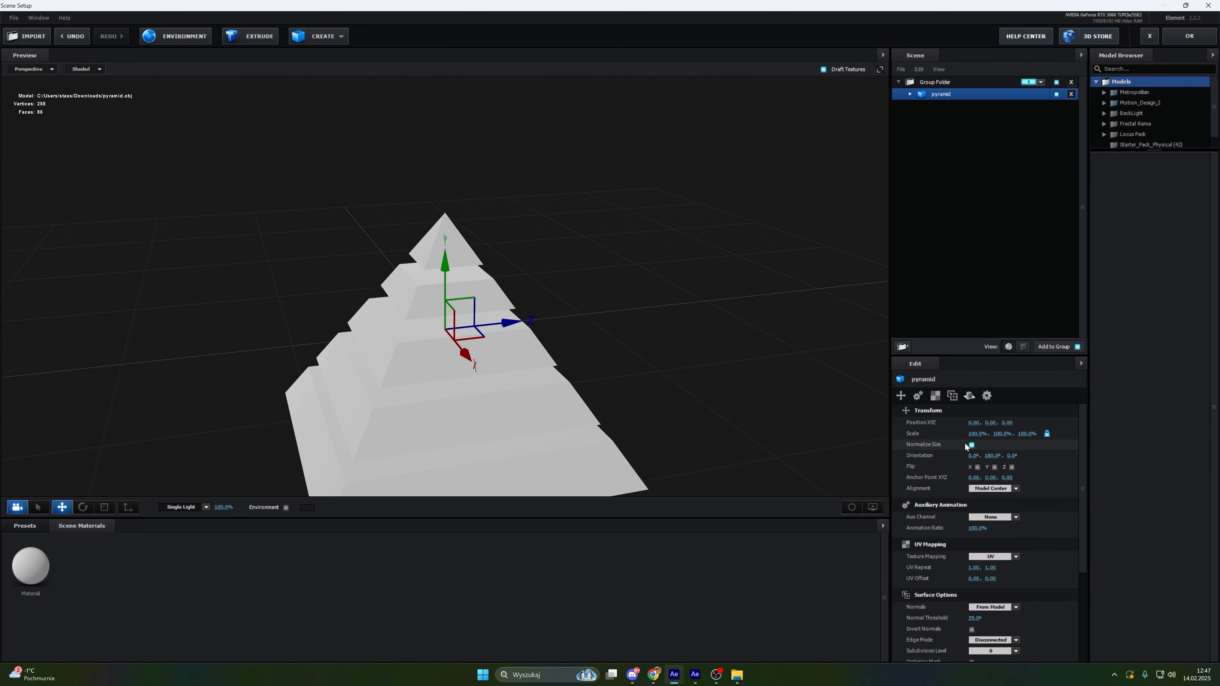
left_click_drag(690, 366, 661, 371)
Apply the darkness material from the Elite Shaders materials folder to the pyramid
left_click(41, 528)
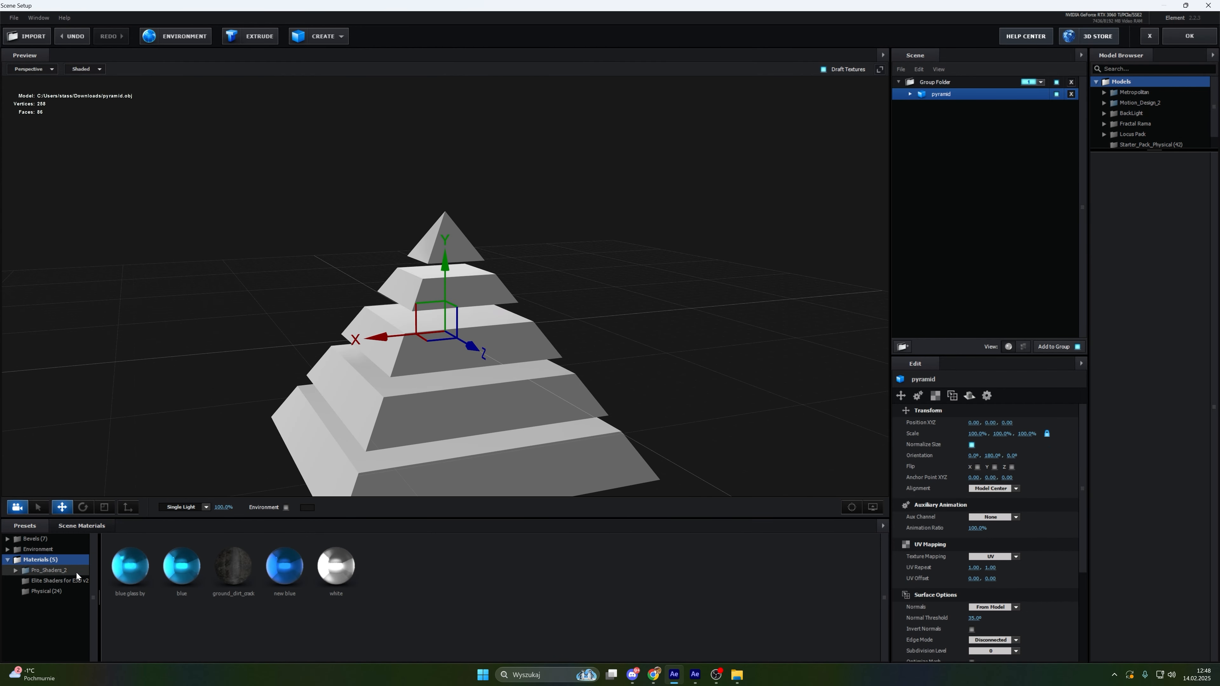
left_click(72, 581)
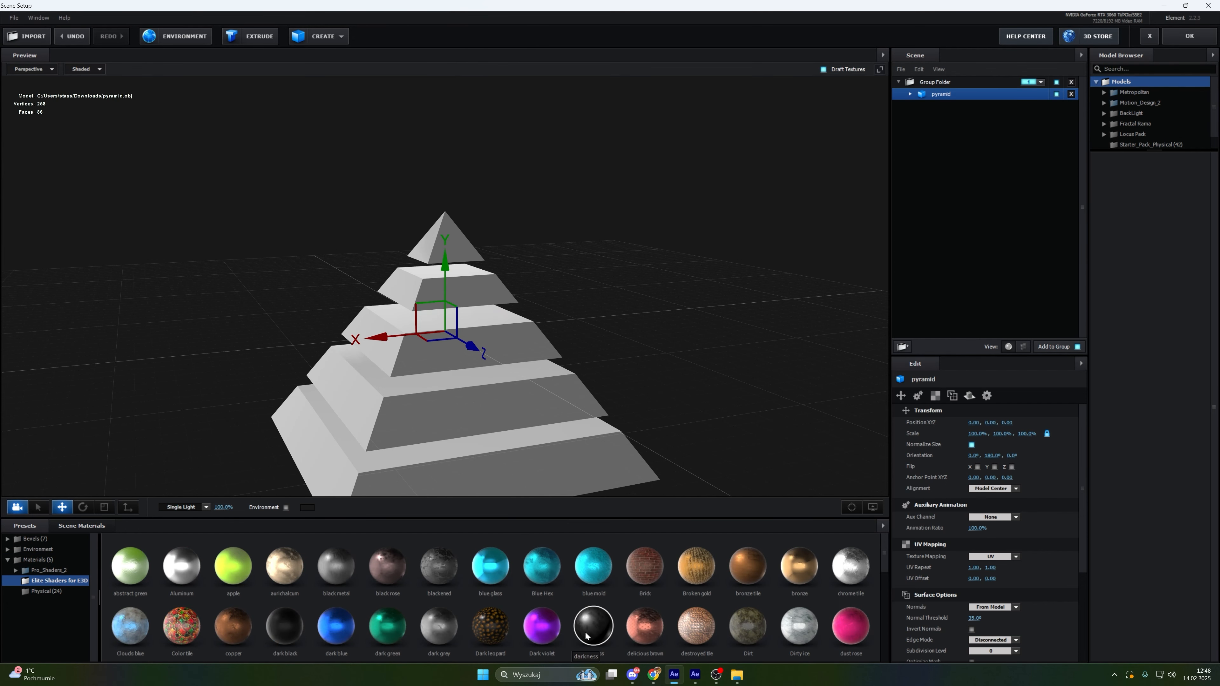
left_click(586, 619)
left_click_drag(578, 406, 544, 393)
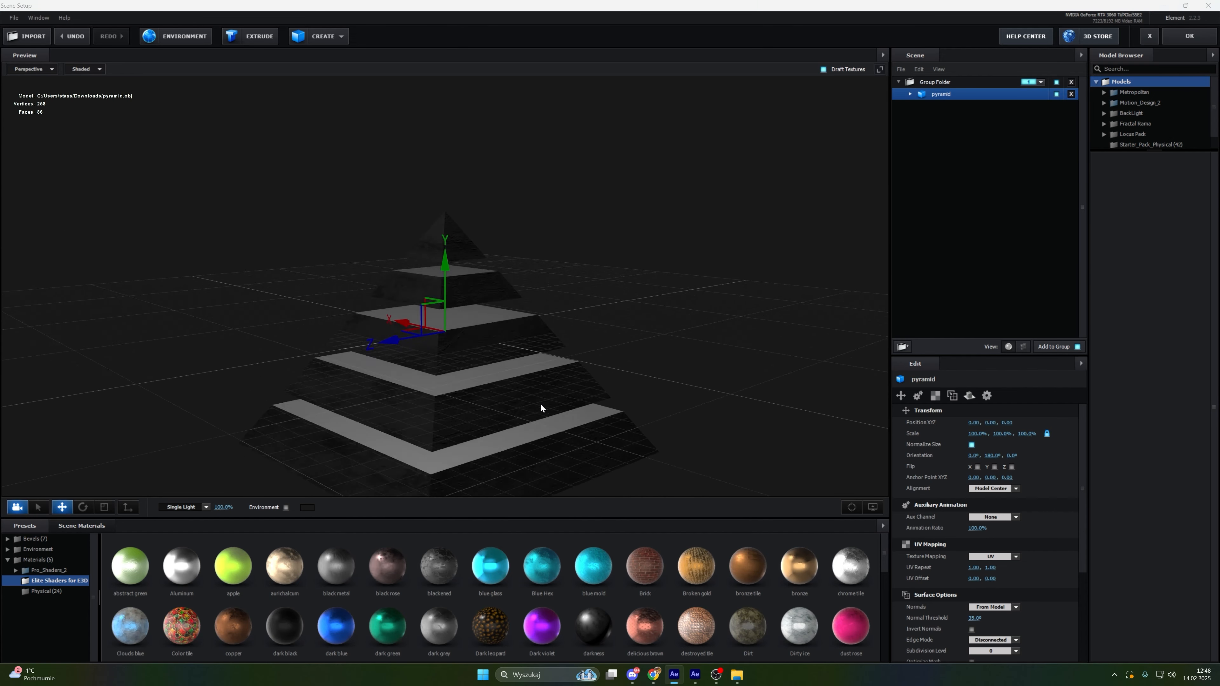
left_click_drag(541, 404, 667, 224)
Raise the environment texture's input level brightness, confirm it, and apply the Scene Setup
left_click(201, 38)
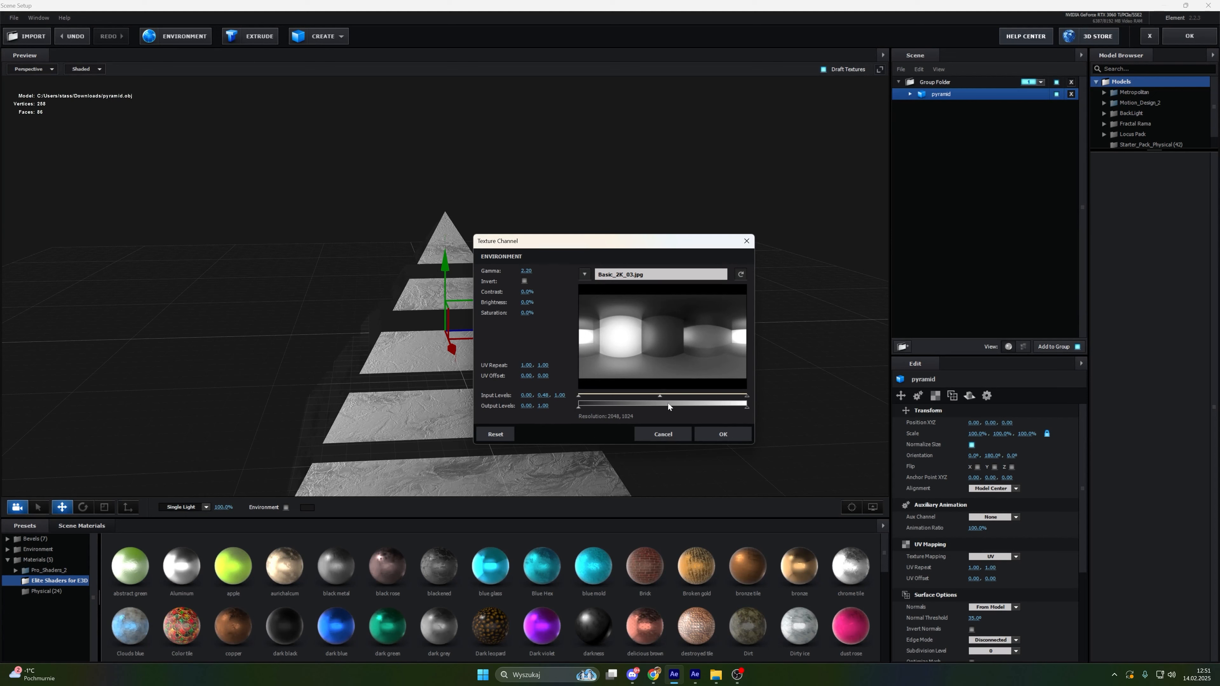
left_click_drag(662, 397, 538, 391)
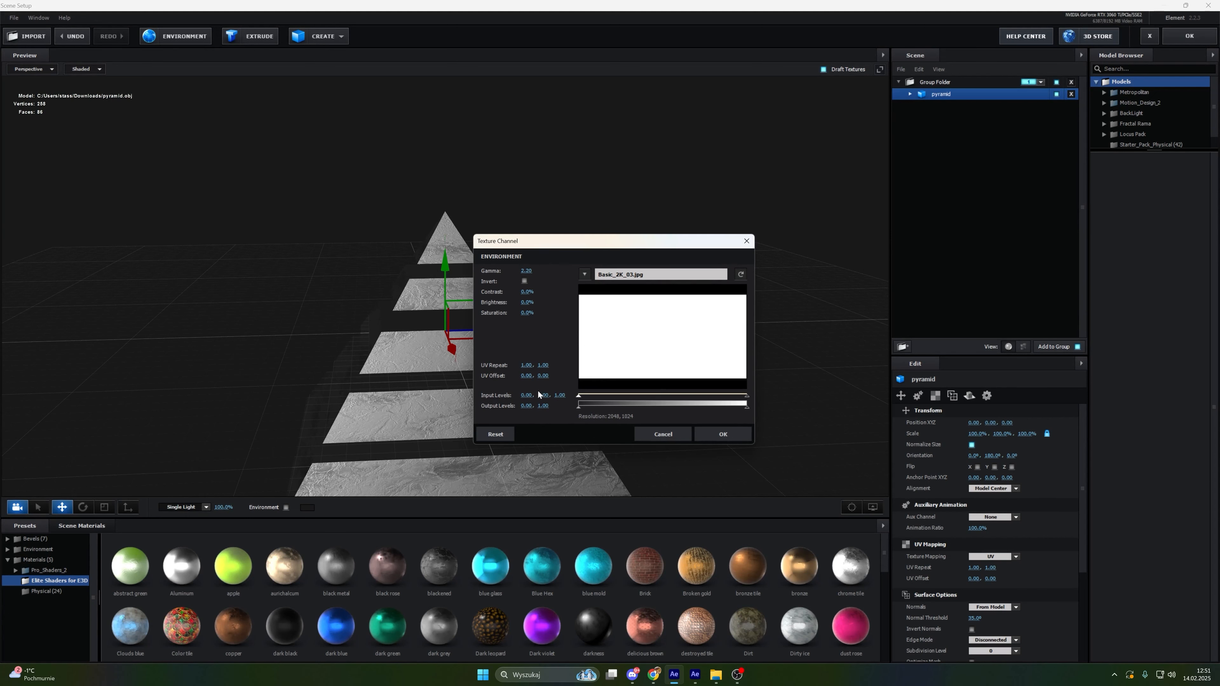
left_click(723, 434)
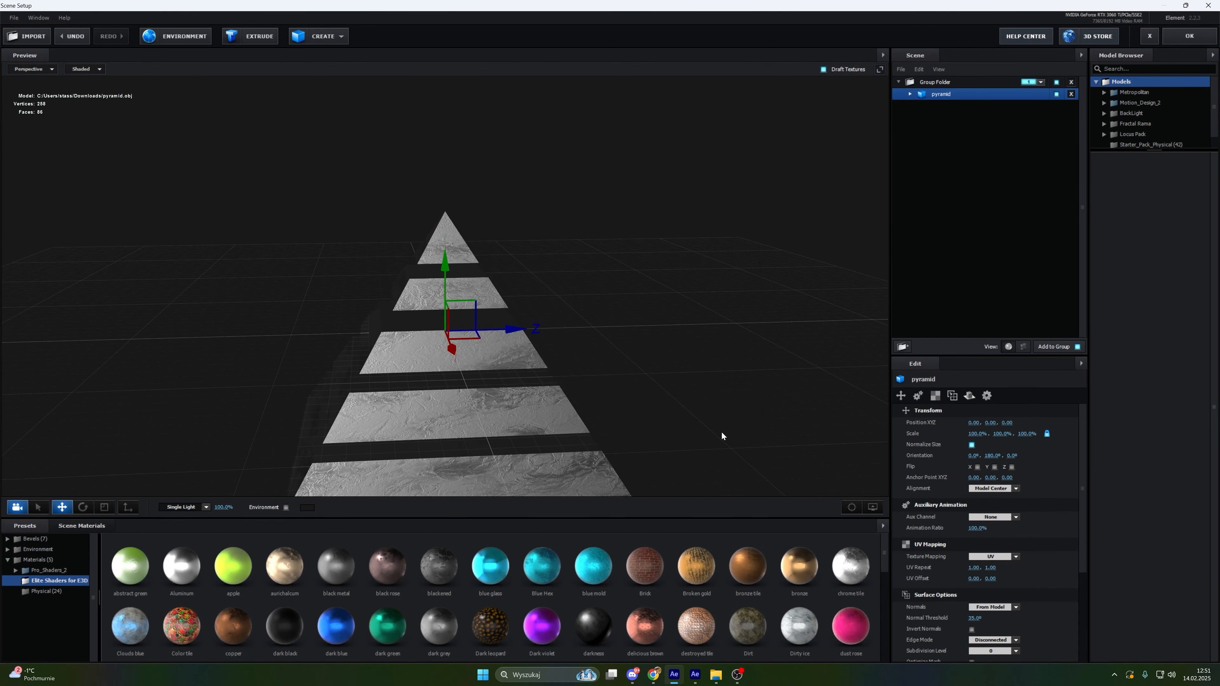
left_click_drag(722, 431, 690, 407)
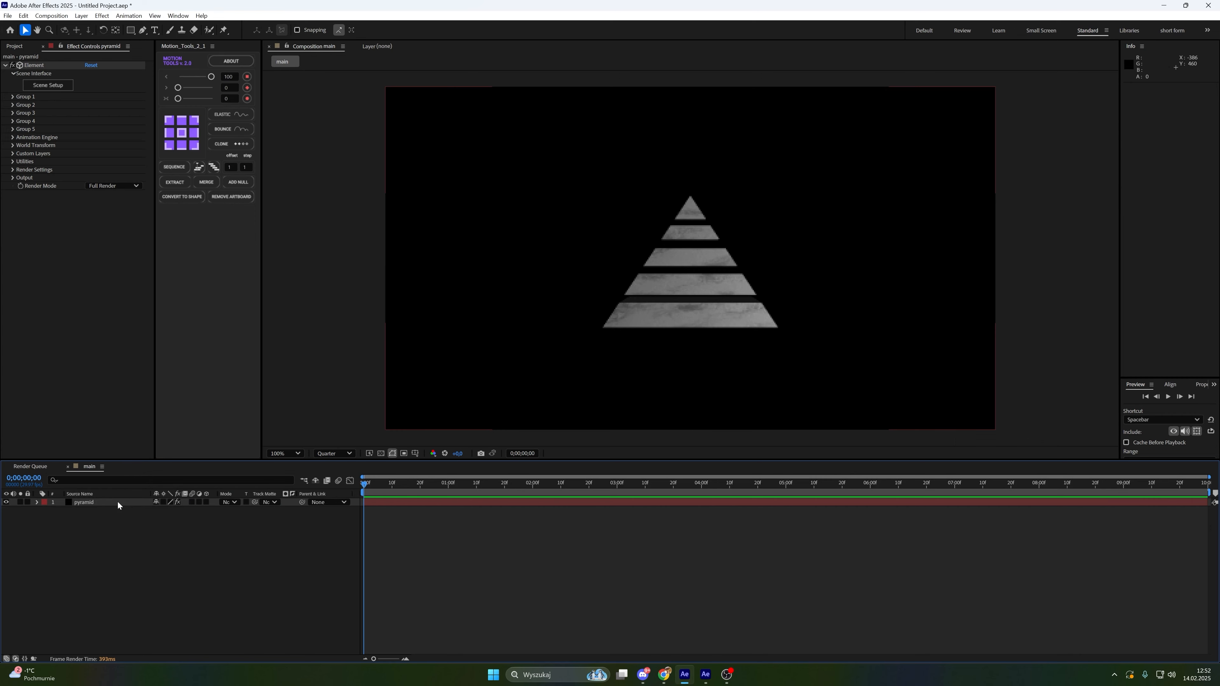
left_click(1177, 35)
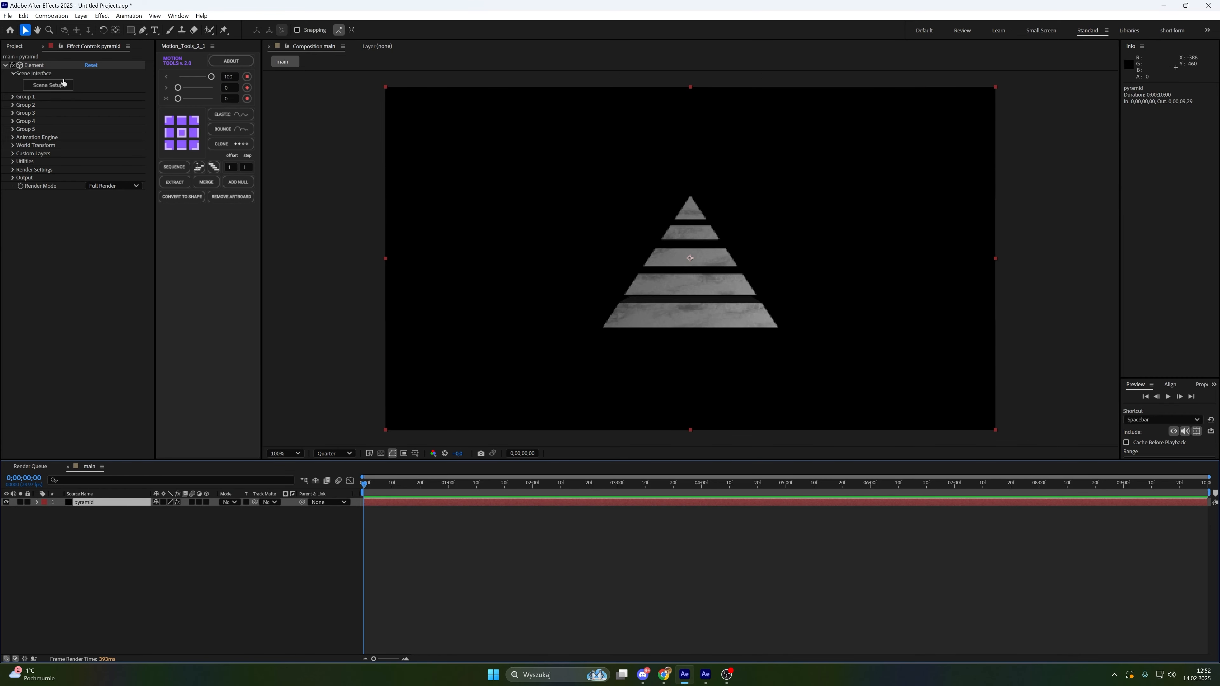
Create a group null for Group 1 through its Group Utilities
left_click(12, 96)
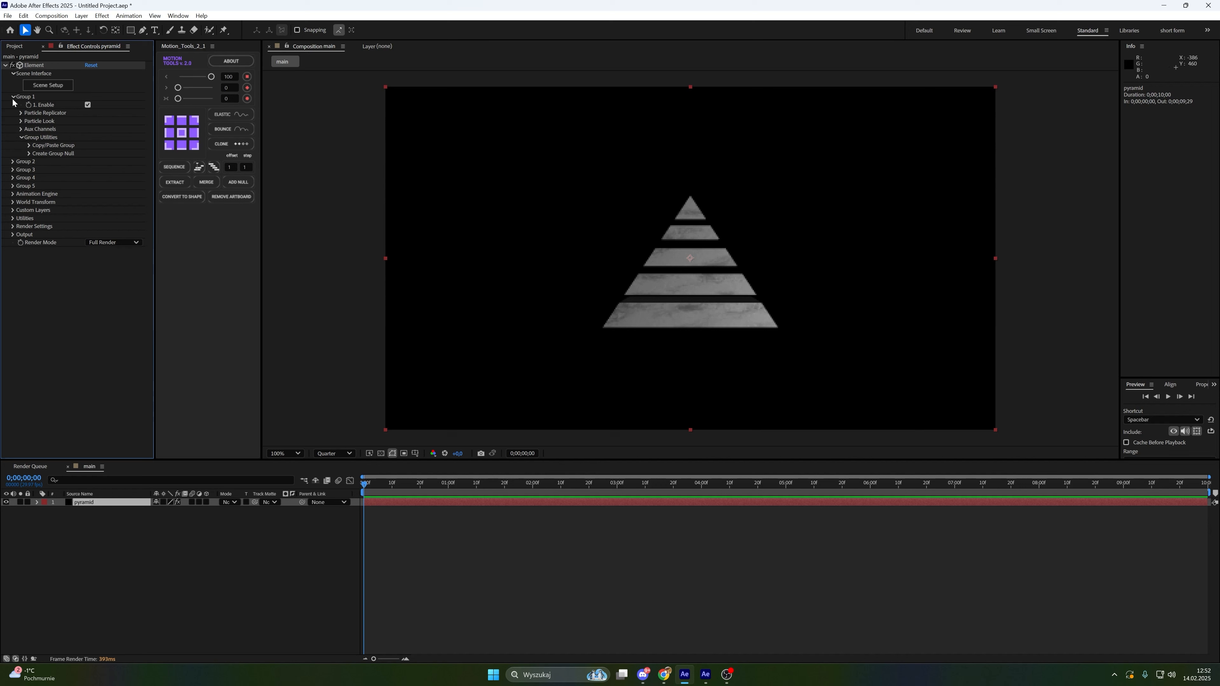
left_click(29, 154)
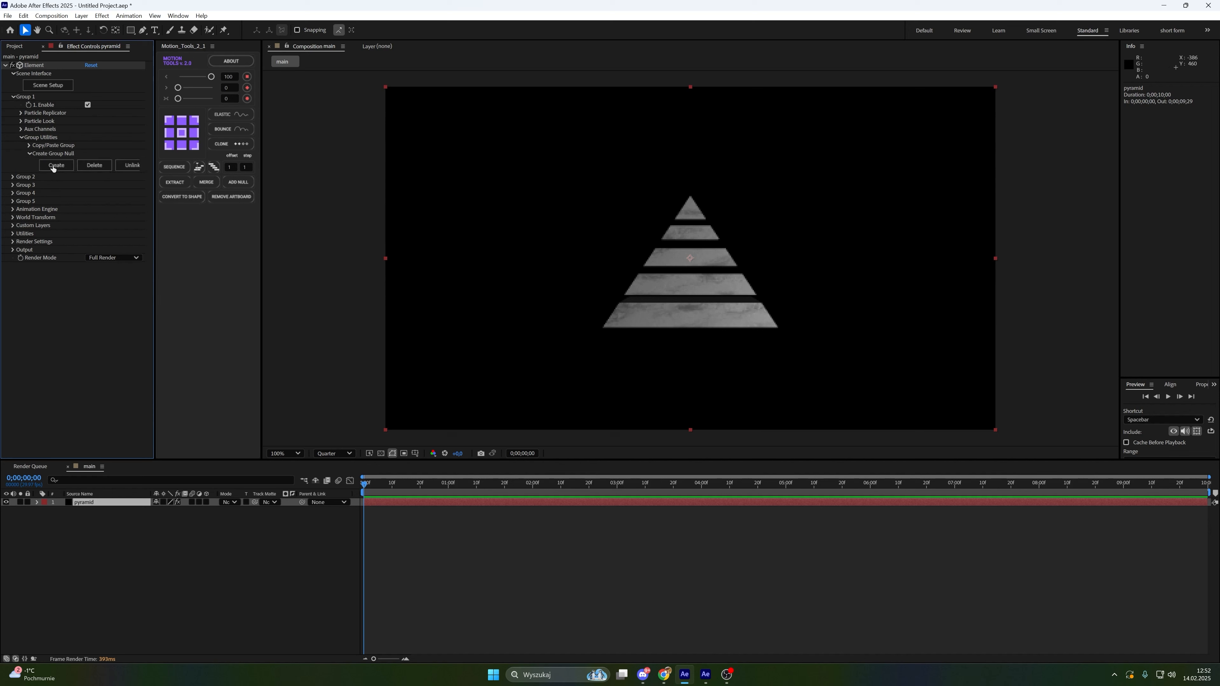
left_click(54, 166)
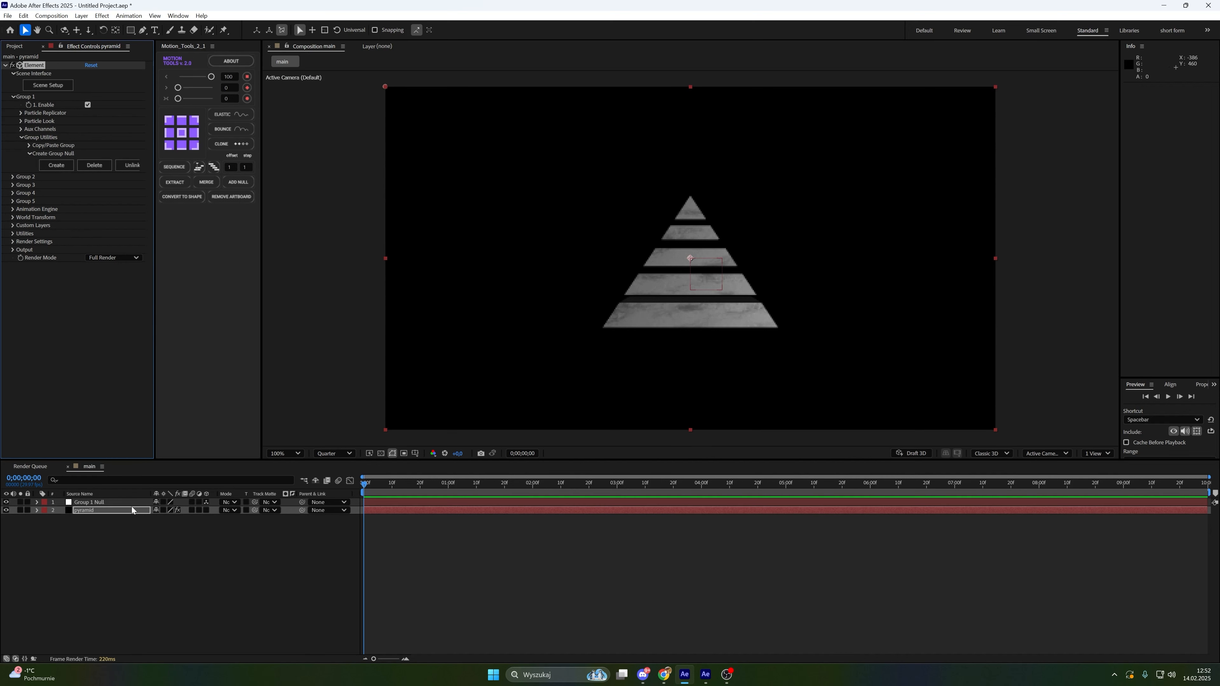
Set the Group 1 Null's Y Rotation to 34°
left_click(132, 503)
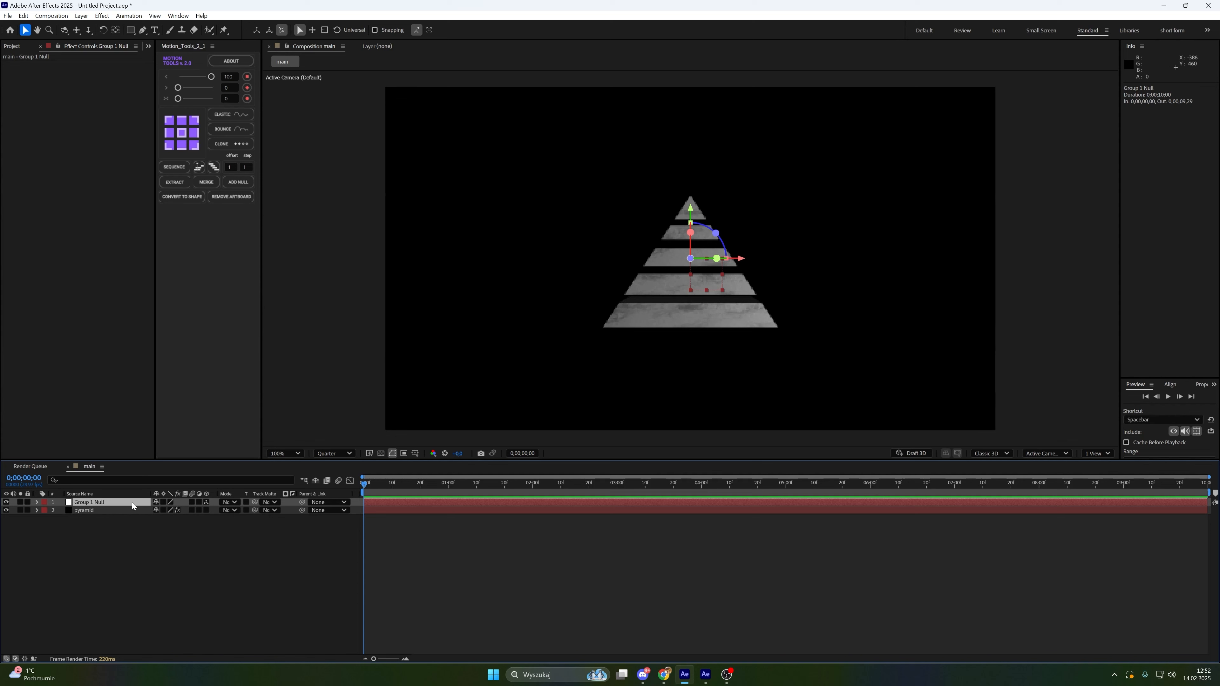
left_click(131, 510)
key("r")
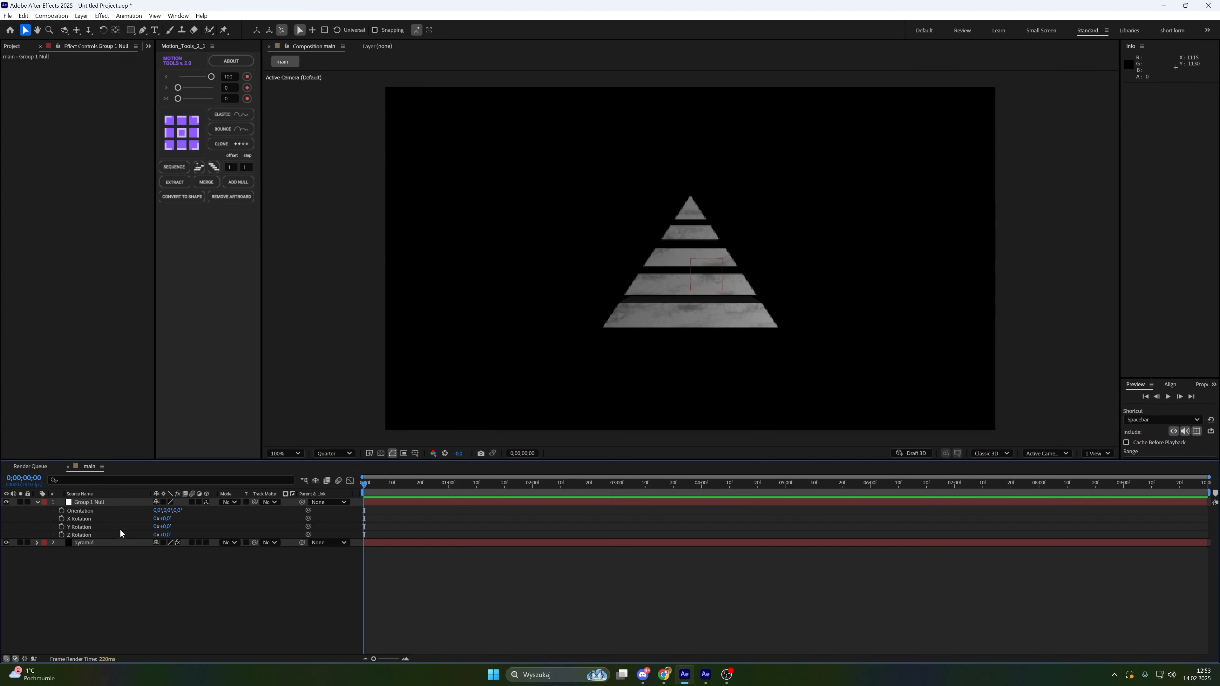
left_click(118, 528)
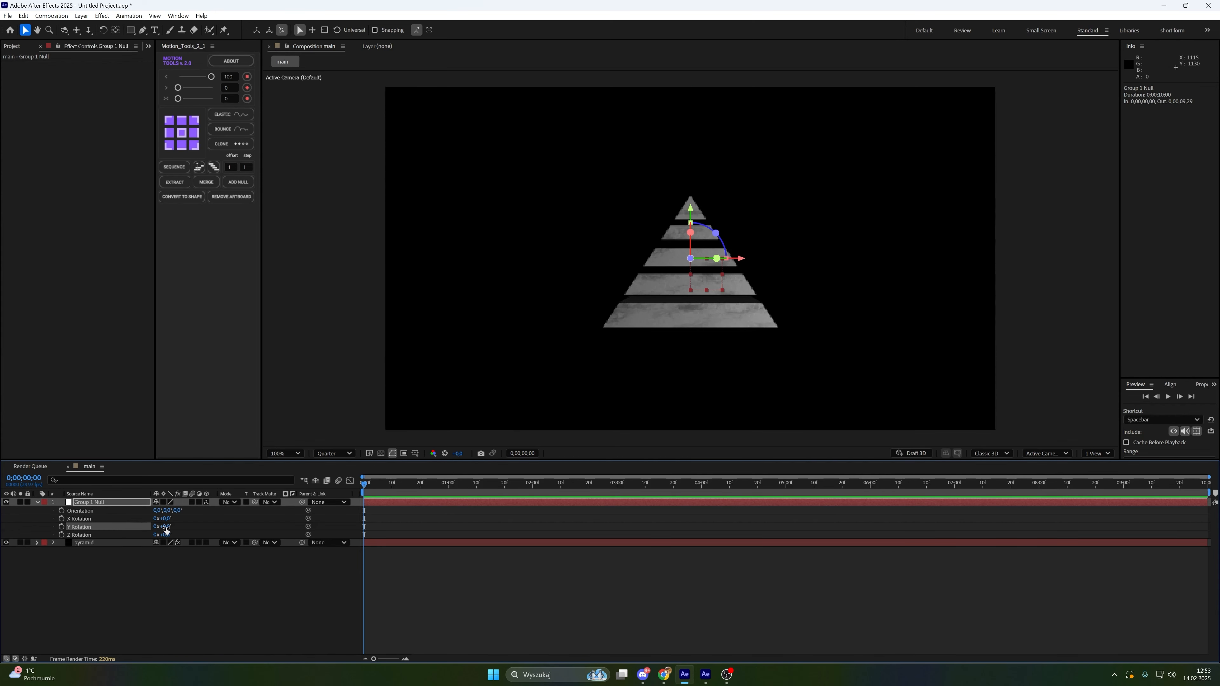
left_click(166, 528)
type("34")
key("Return")
Add a new camera layer with the default two-node settings
right_click(209, 592)
mouse_move(145, 424)
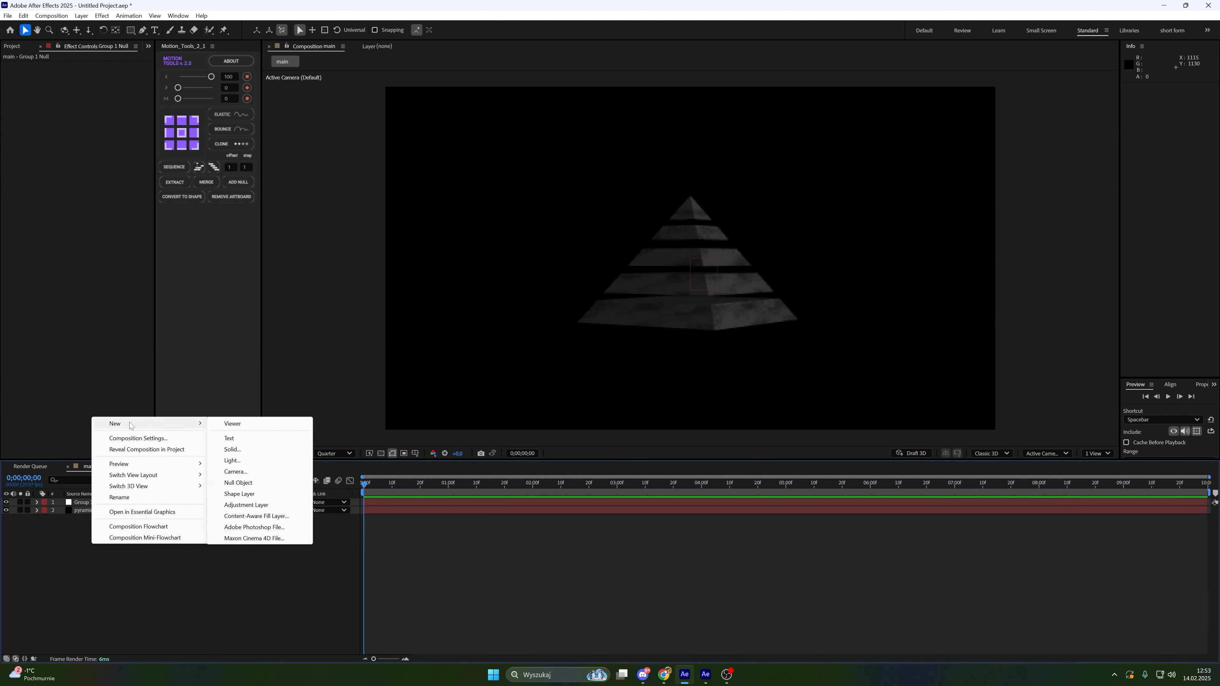
left_click(235, 472)
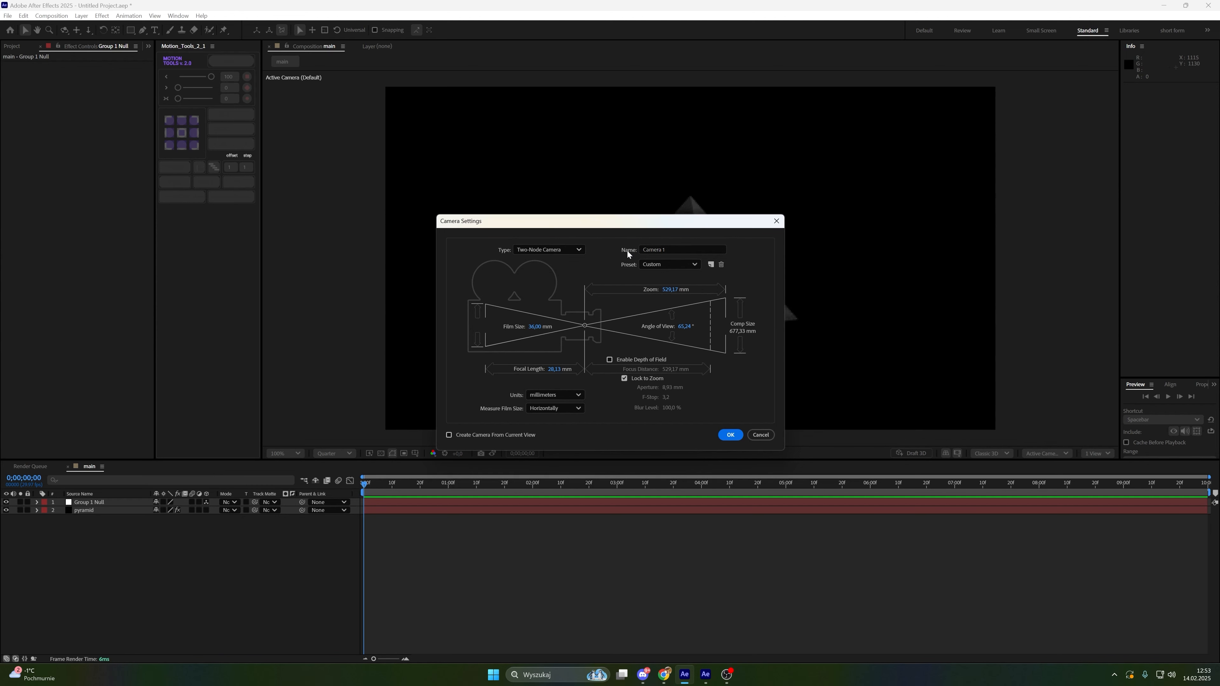
left_click_drag(575, 226, 574, 224)
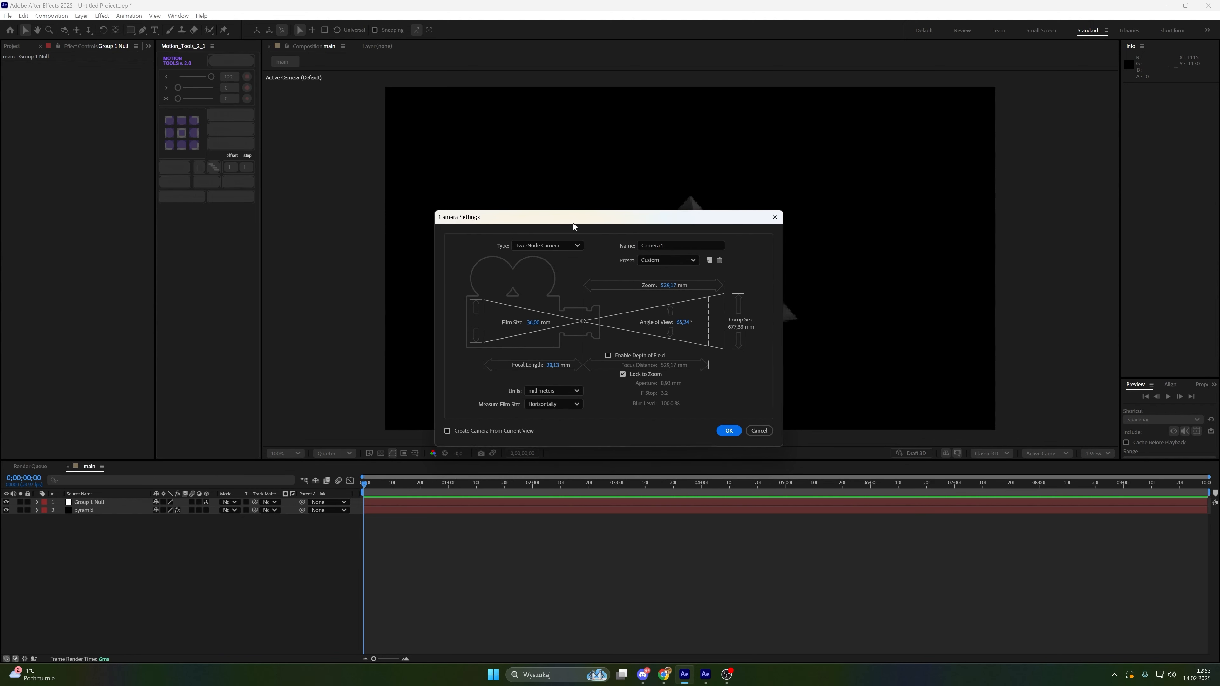
left_click(730, 432)
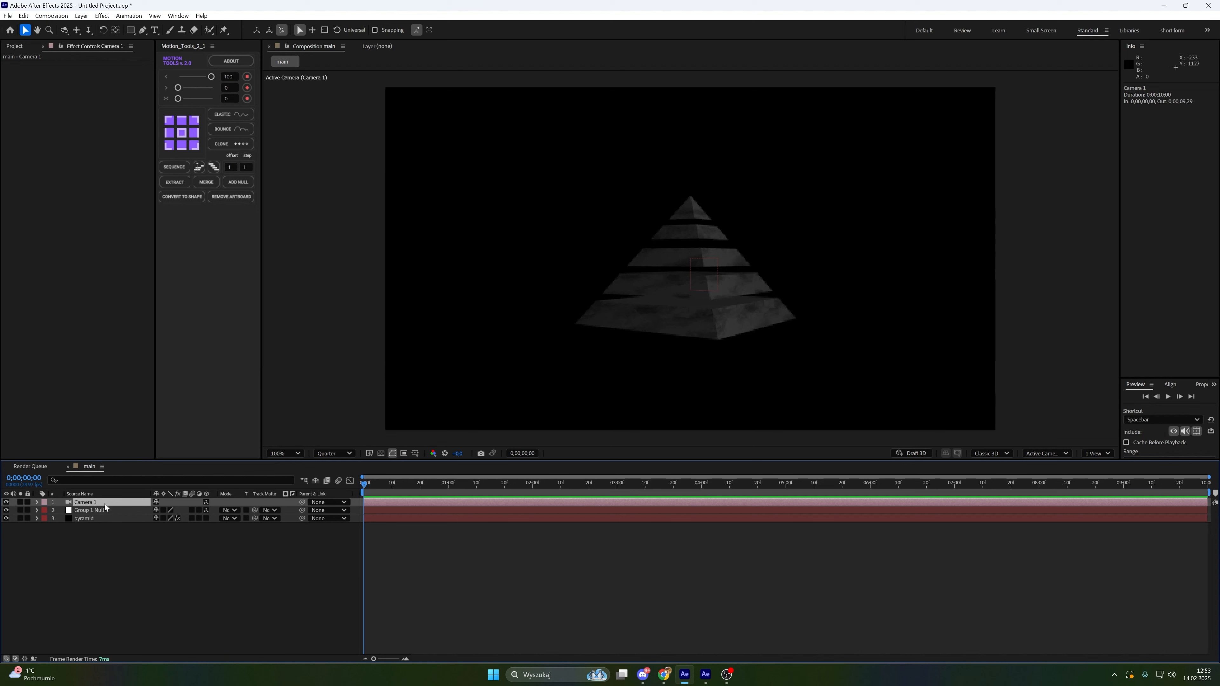
Add a new null object layer and make it a 3D layer
right_click(125, 538)
mouse_move(182, 417)
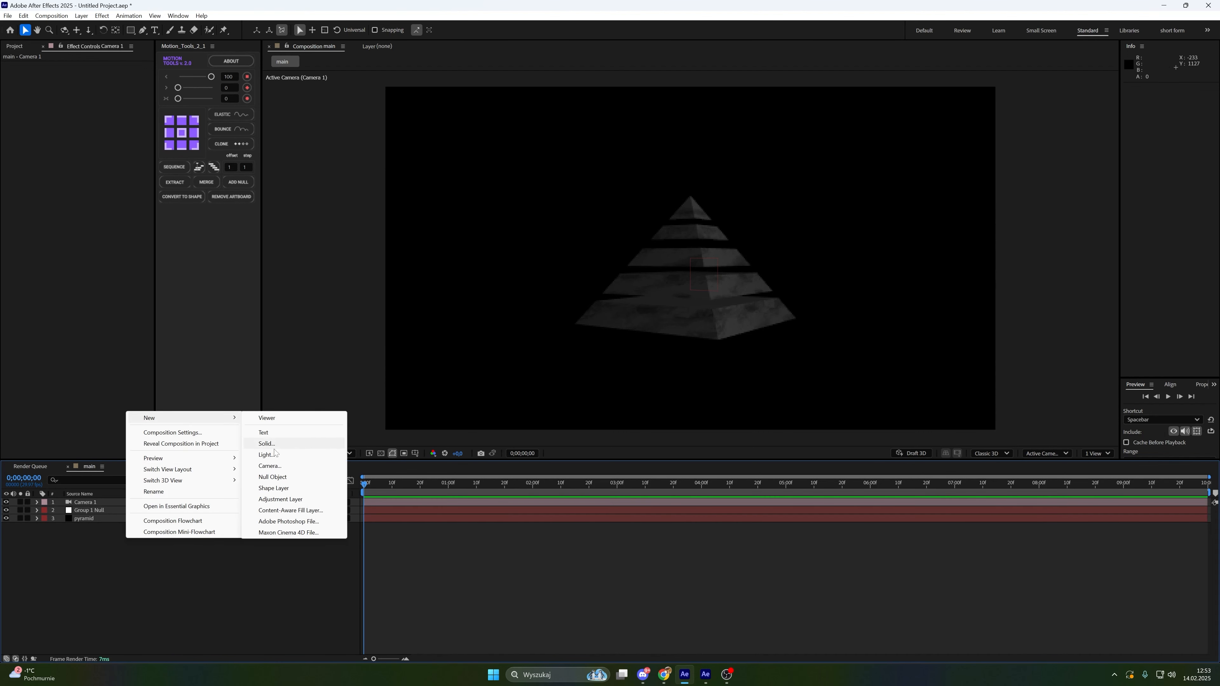
left_click(276, 477)
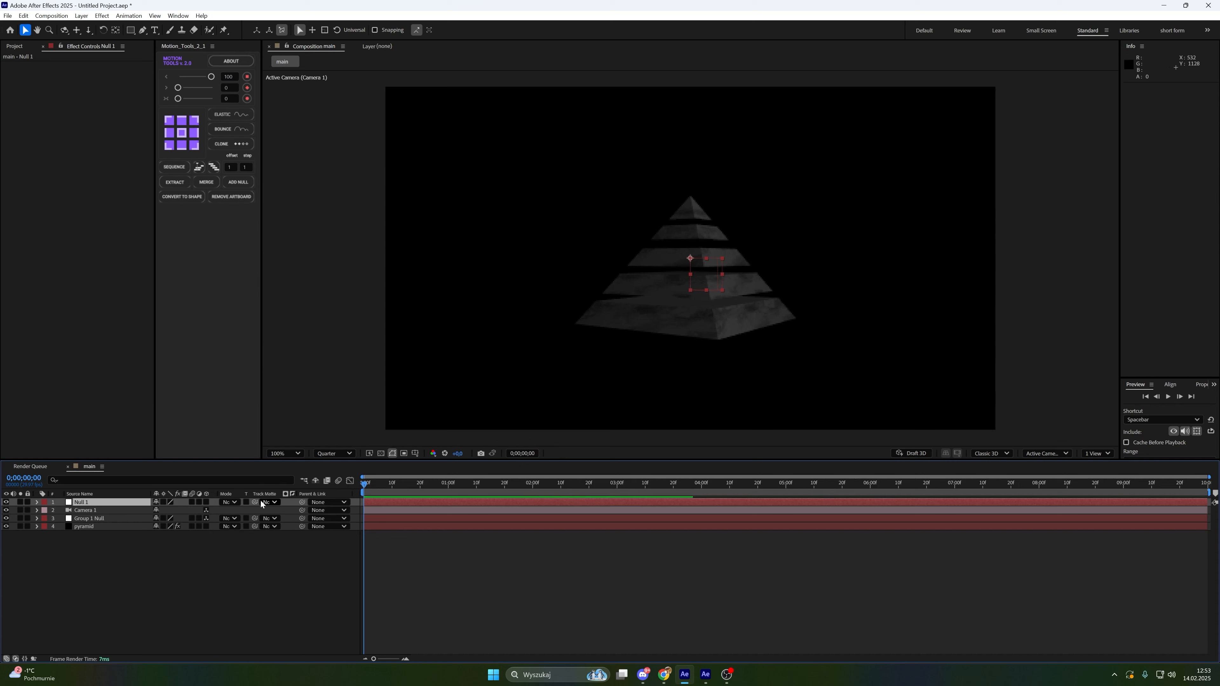
left_click(206, 501)
Parent Camera 1 to Null 1
left_click(107, 508)
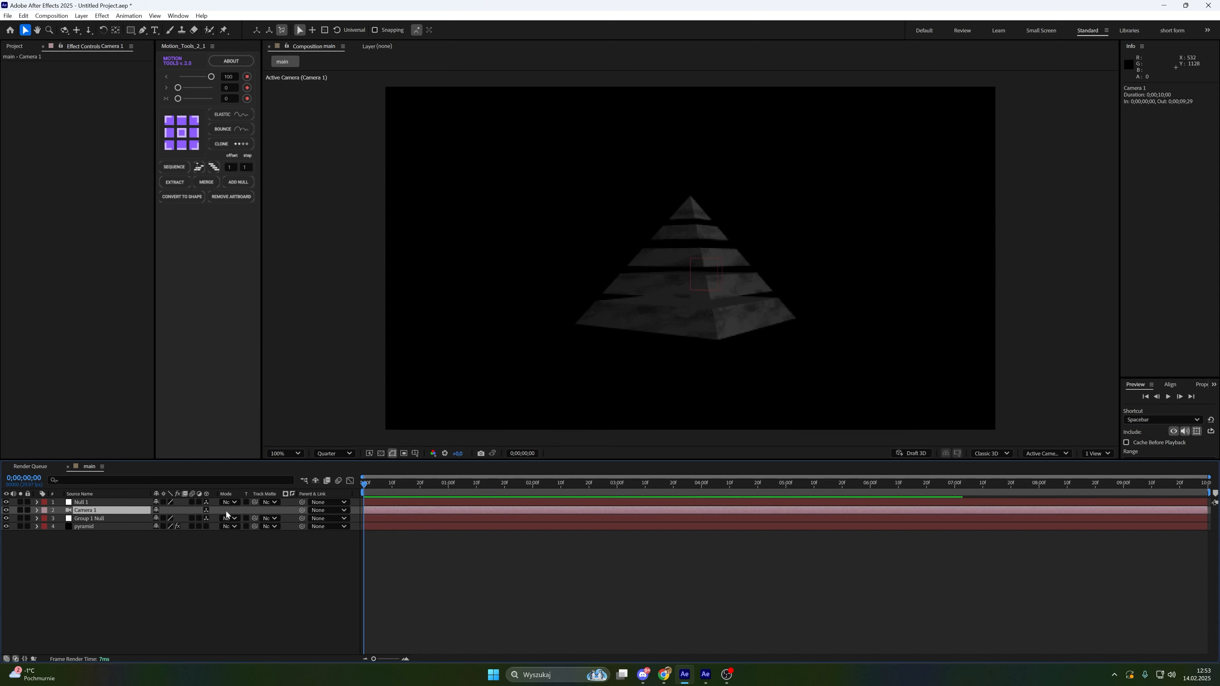
left_click_drag(302, 510, 116, 502)
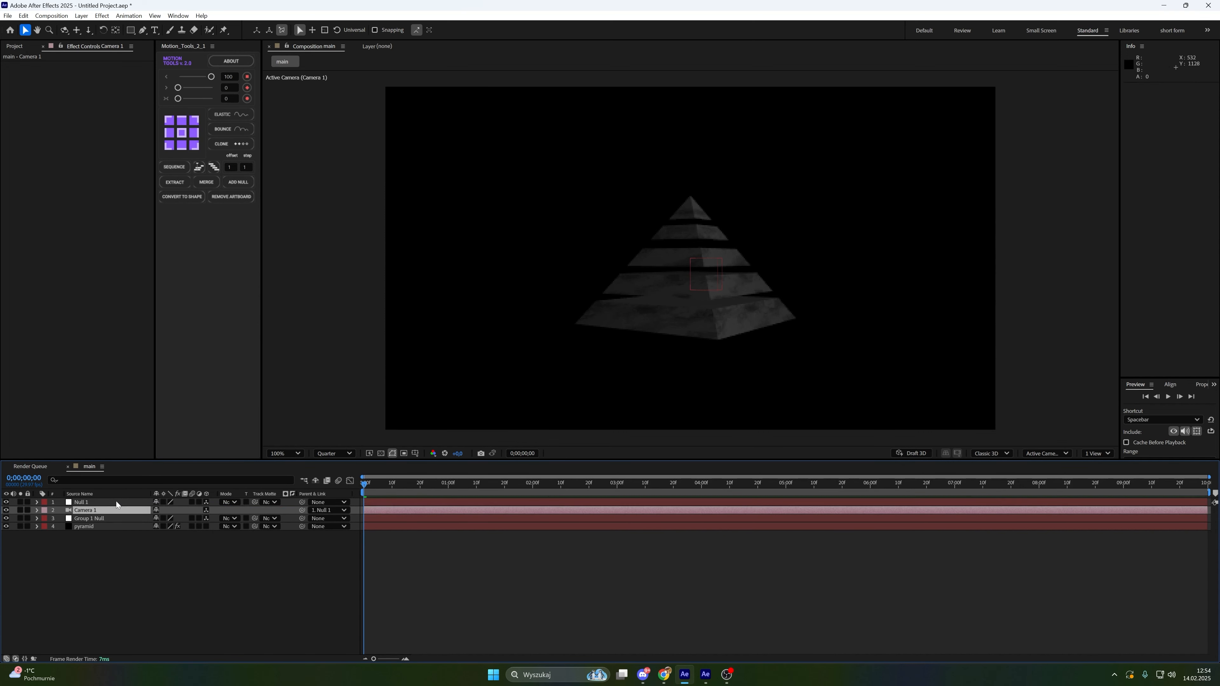
left_click(136, 551)
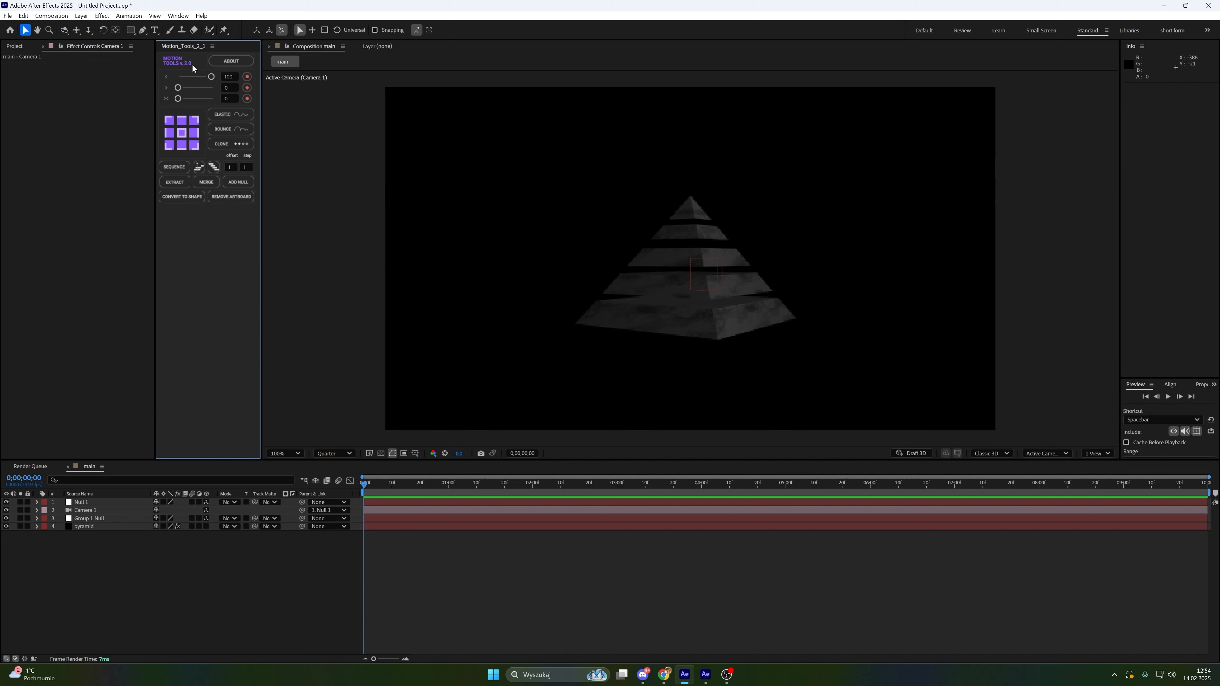
Delete the Null 1 layer
left_click(98, 502)
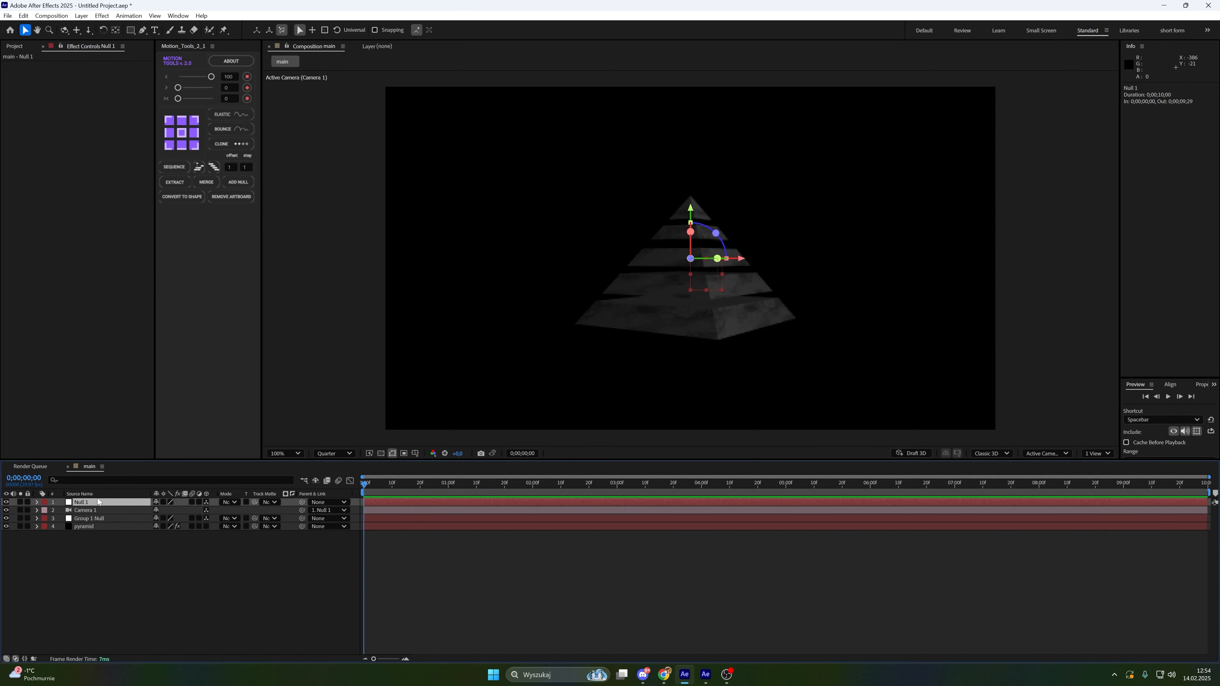
key("Delete")
left_click(97, 502)
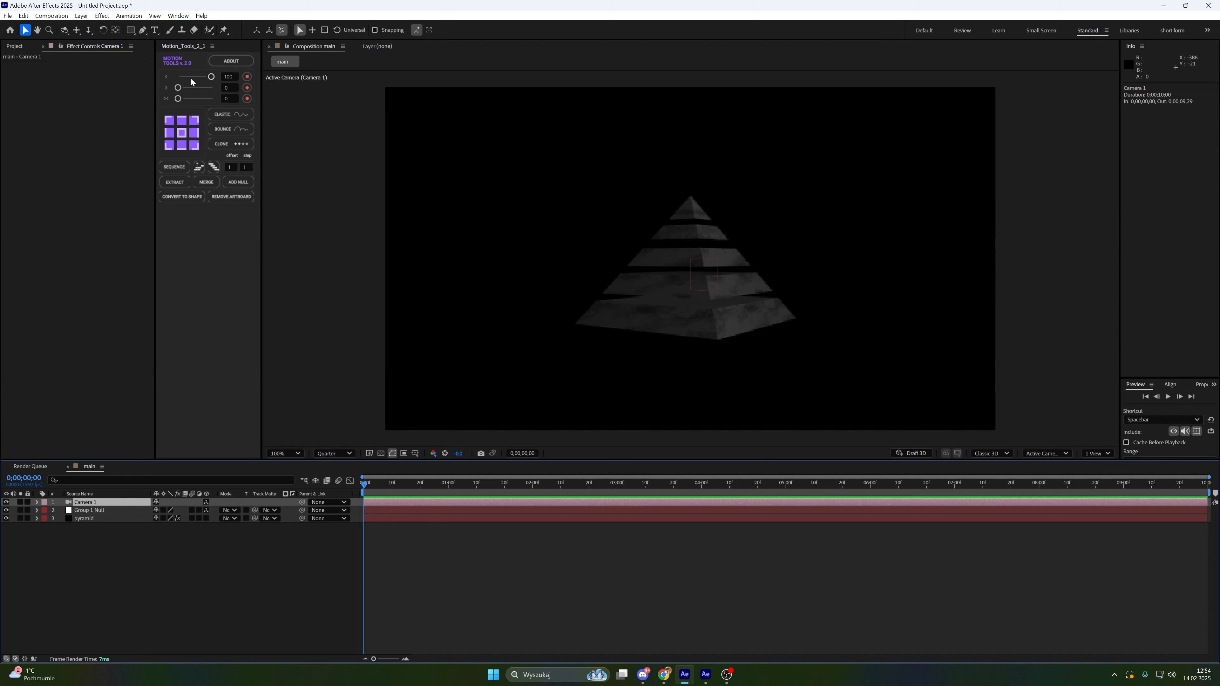
Add a null controlling Camera 1 with the Motion Tools Add Null command
left_click(246, 185)
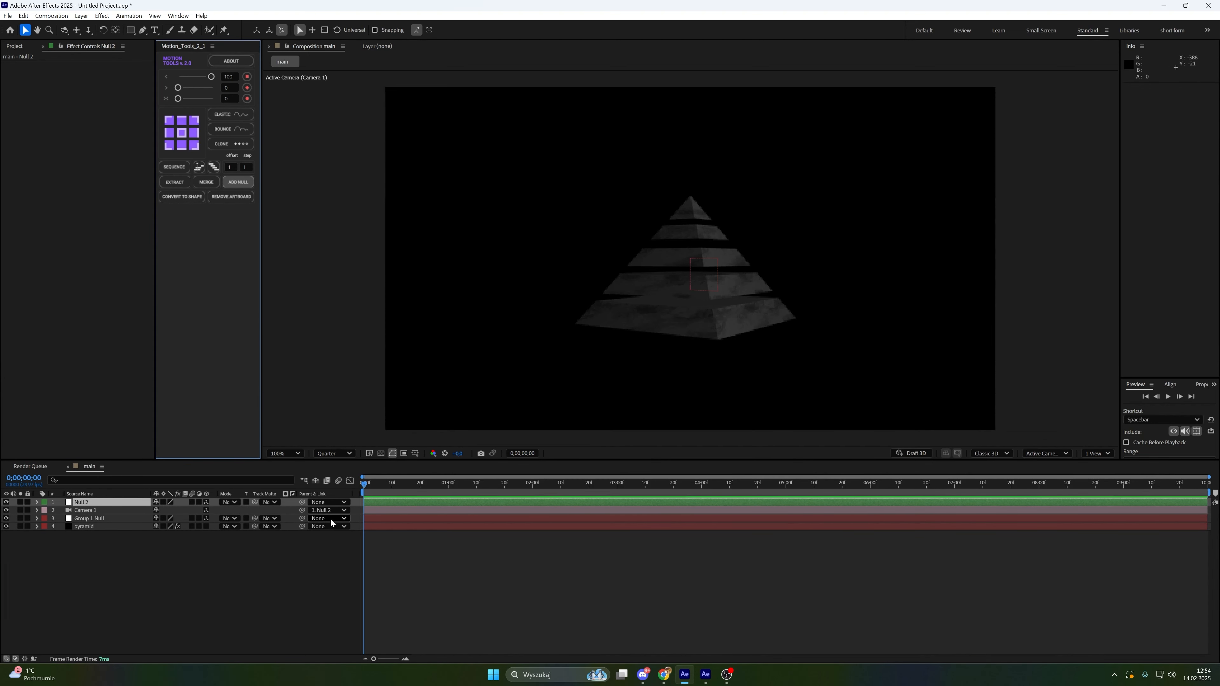
left_click(164, 583)
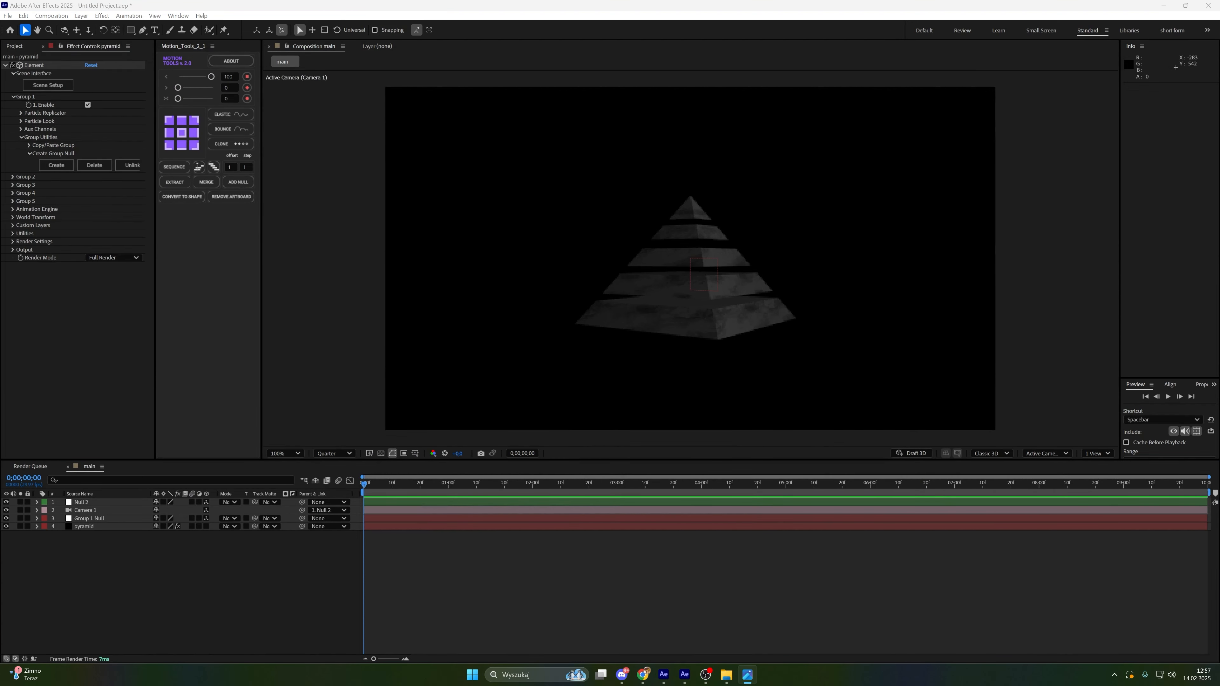
Bring dark-concrete-texture.jpg from the photo viewer into the main composition as a new layer
left_click_drag(0, 104, 495, 104)
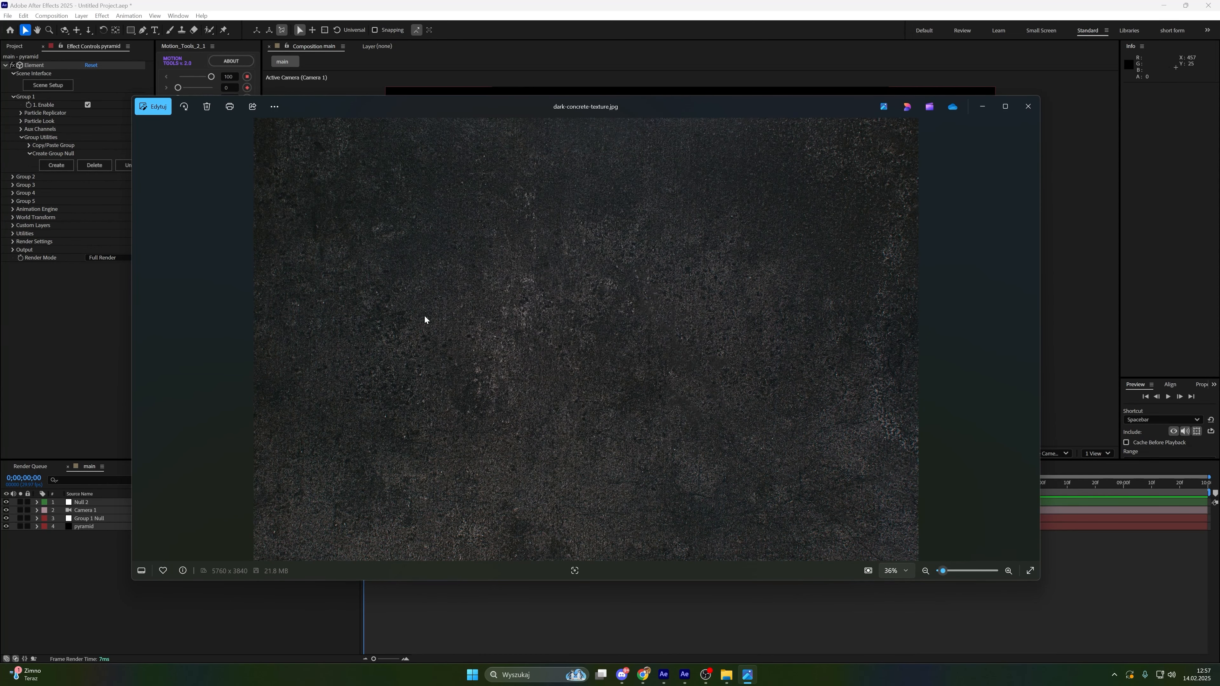
left_click_drag(425, 317, 173, 549)
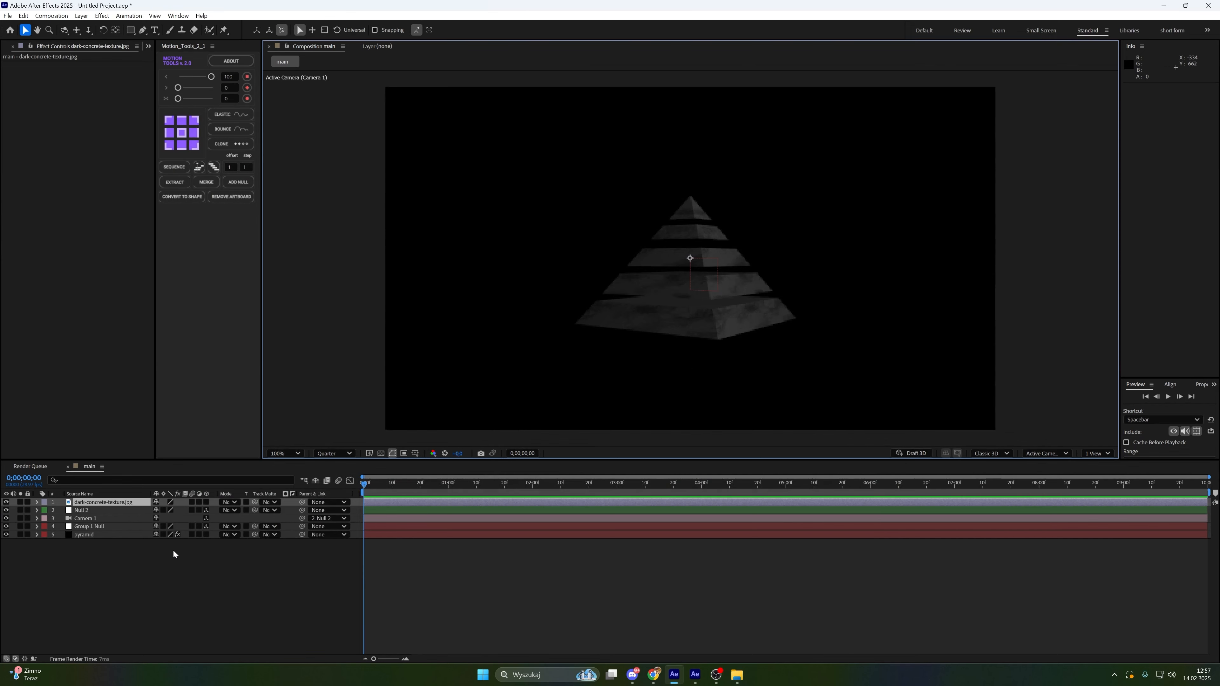
Scale the concrete texture layer to 57% and move it to the bottom of the layer stack
left_click(129, 502)
key("s")
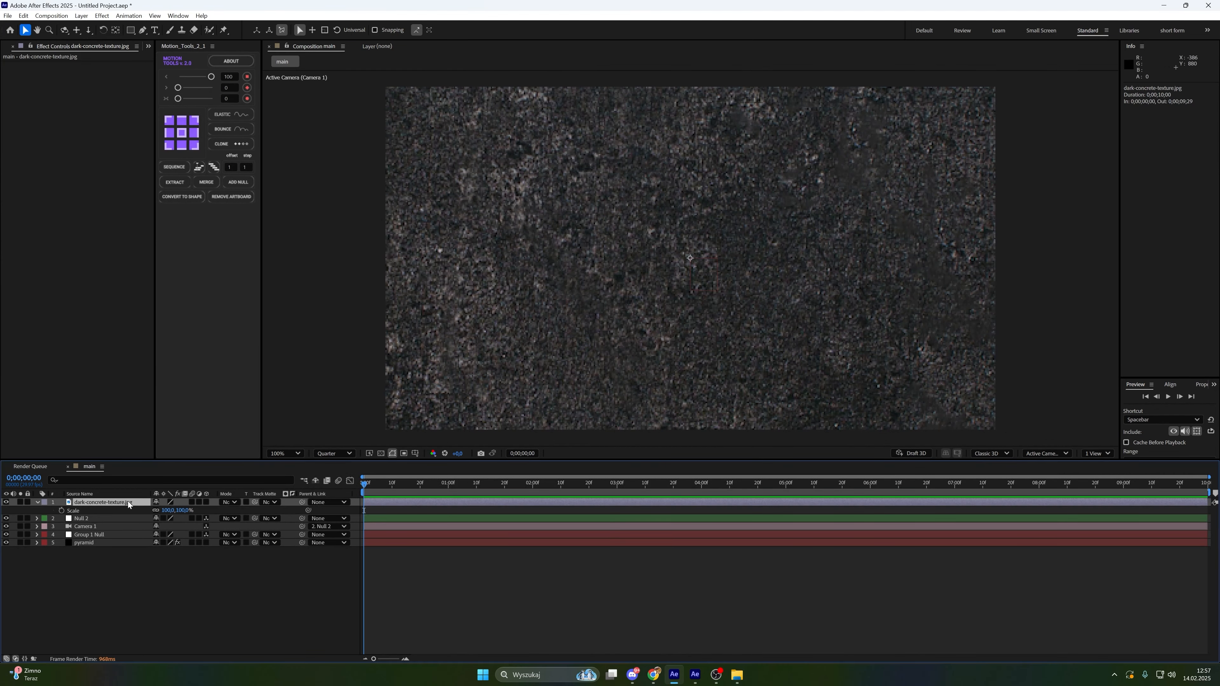
left_click(178, 508)
type("57")
key("Return")
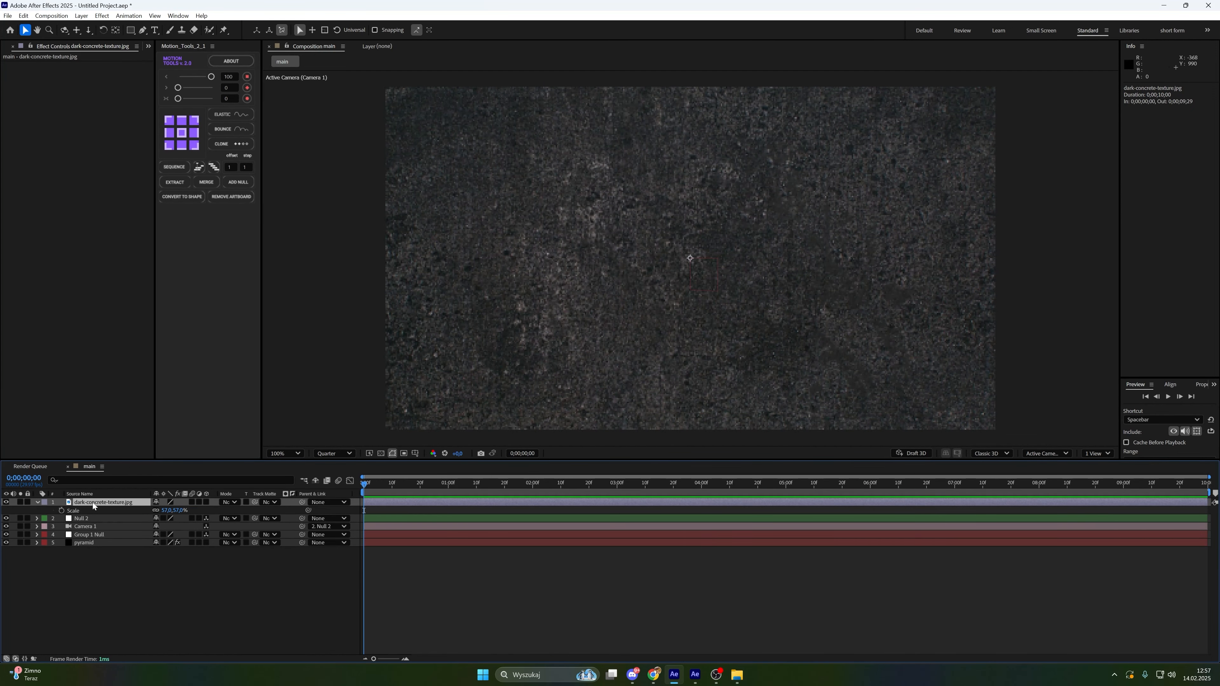
left_click_drag(92, 502, 91, 553)
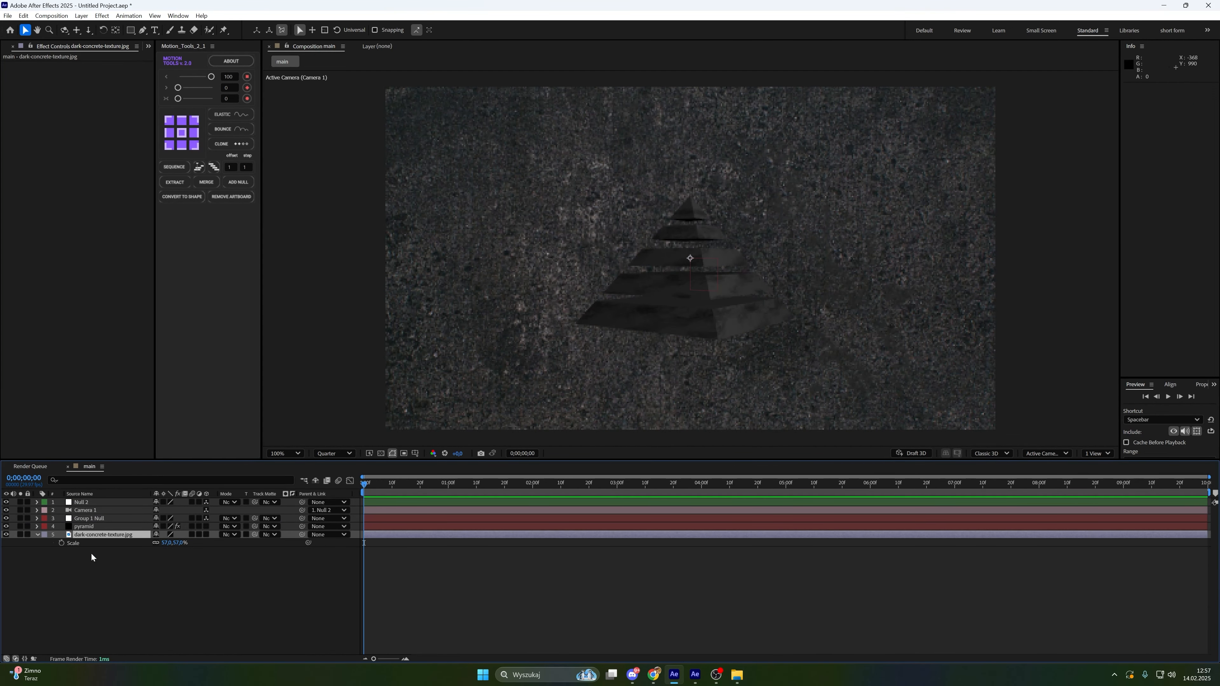
Apply Curves to the texture layer and bend the curve into an S-shape to darken the background
key("ctrl+space")
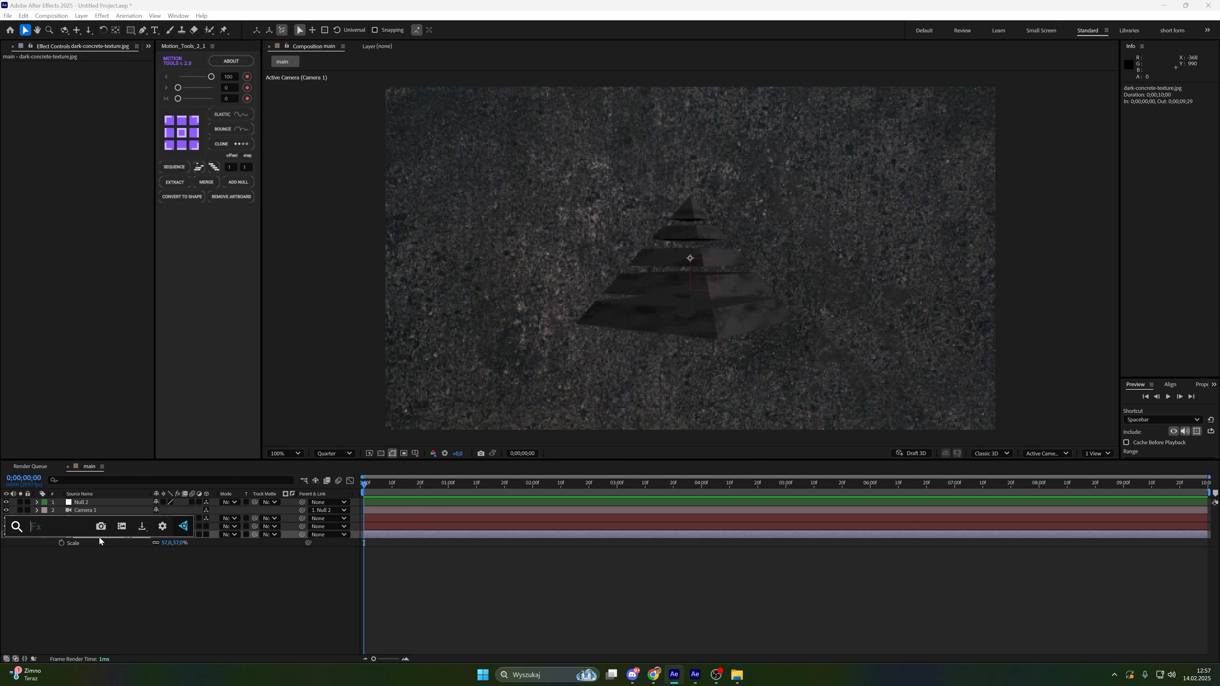
type("curves")
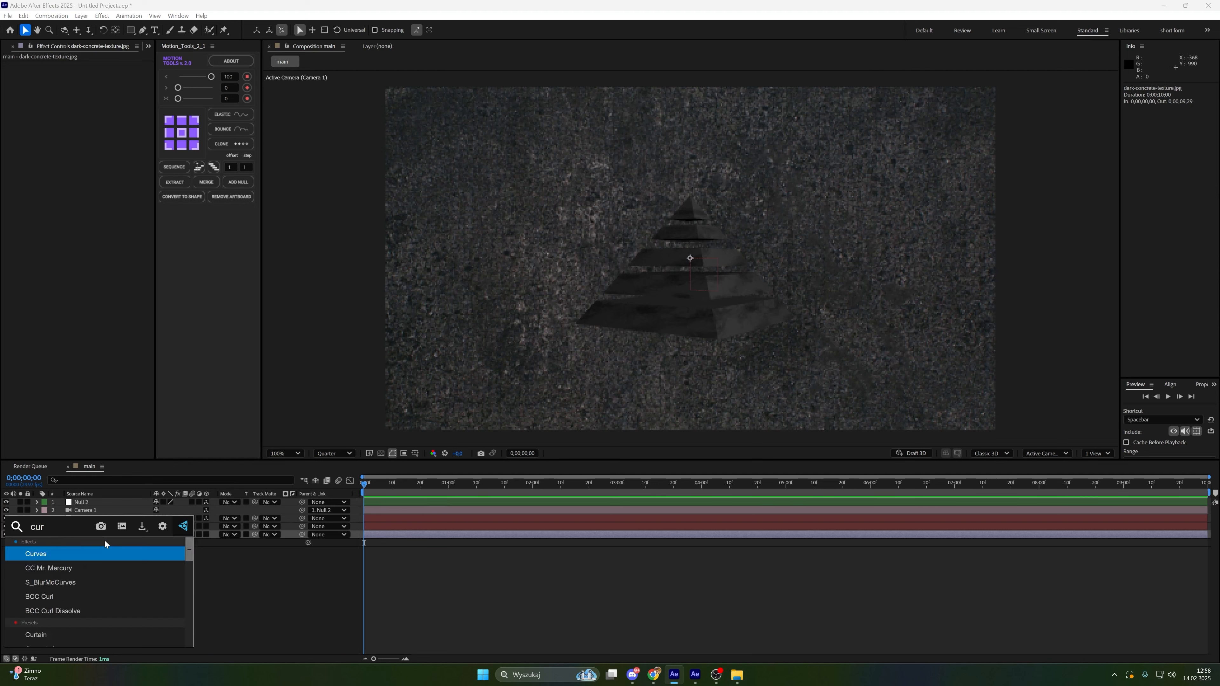
key("Return")
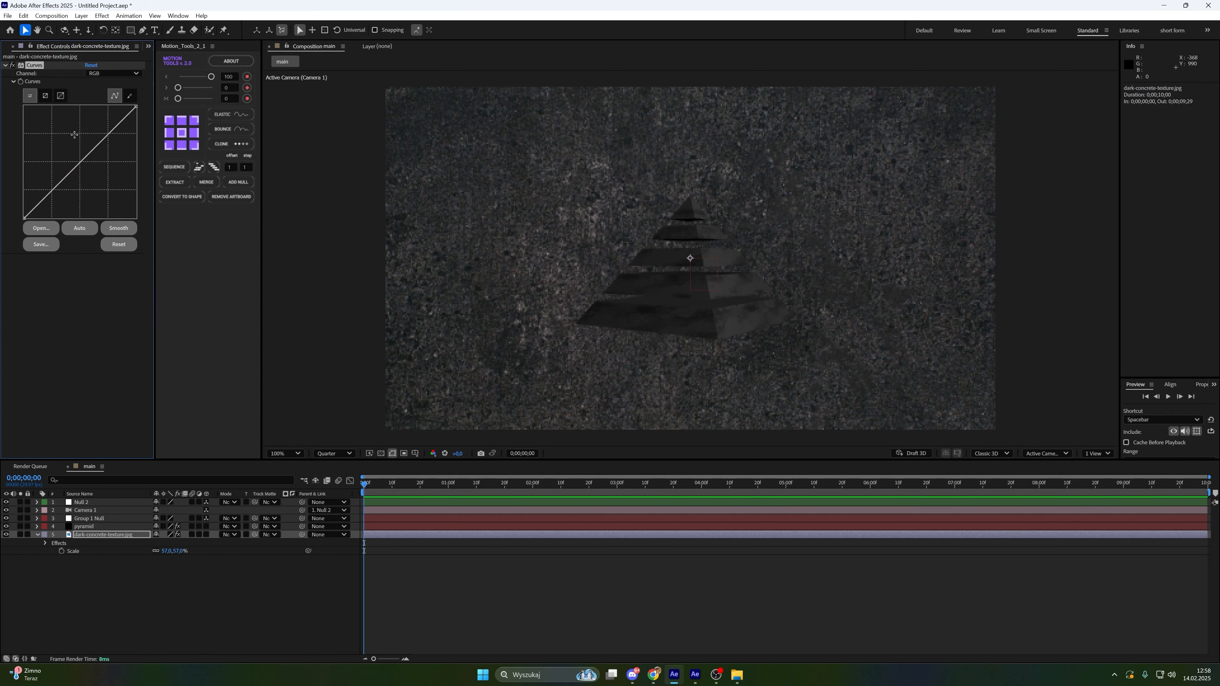
left_click_drag(113, 144, 121, 129)
left_click(103, 180)
left_click(553, 600)
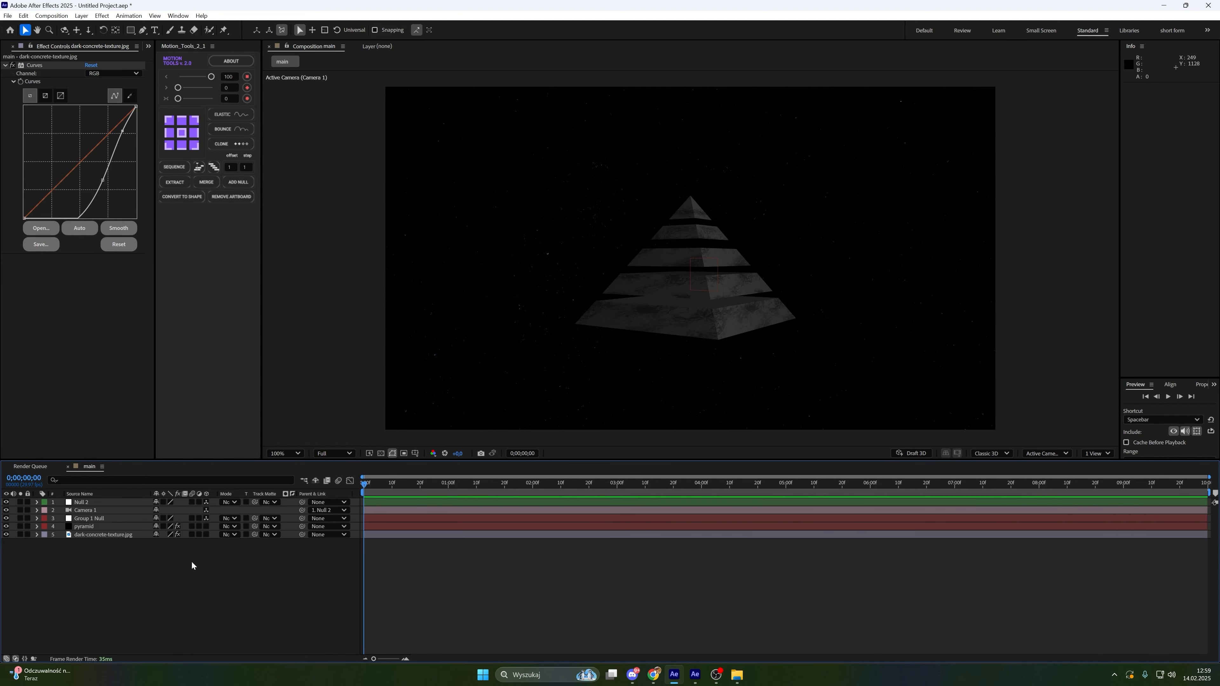
Create a new composition-sized black solid and apply the CC Ball Action effect to it
right_click(206, 575)
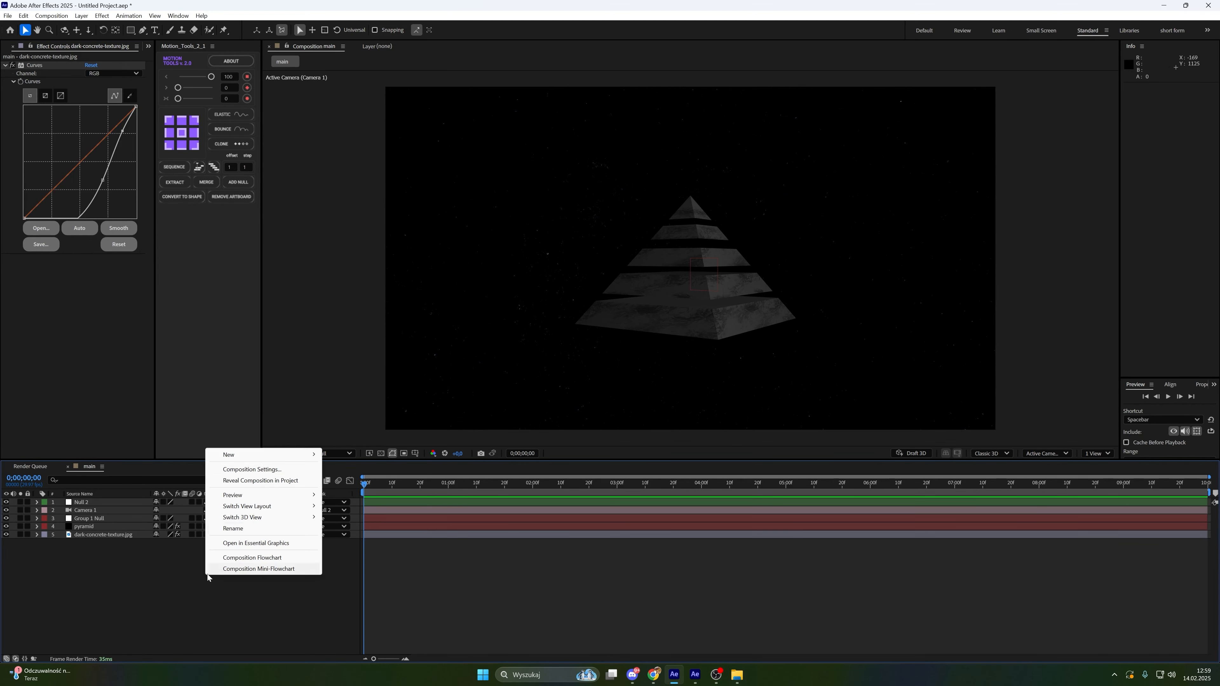
mouse_move(266, 455)
left_click(344, 481)
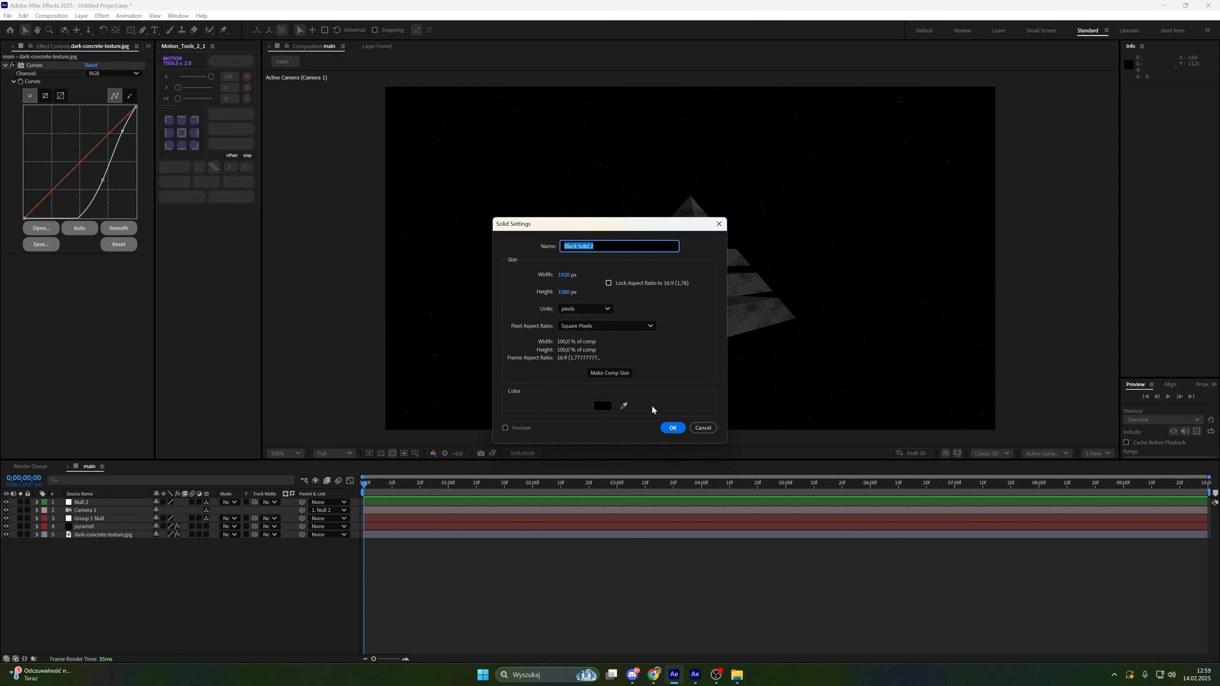
left_click(667, 427)
key("ctrl+space")
type("cc")
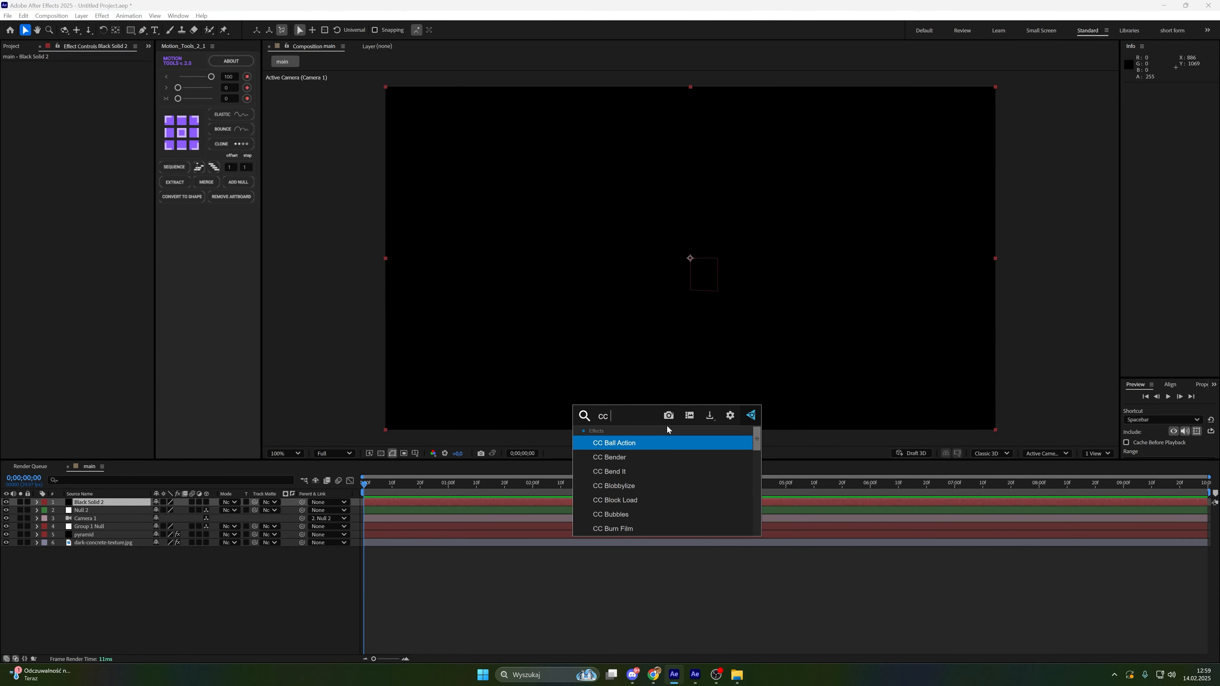
left_click(658, 446)
Add a Fill effect to the solid and set its colour to white
key("ctrl+space")
type("f")
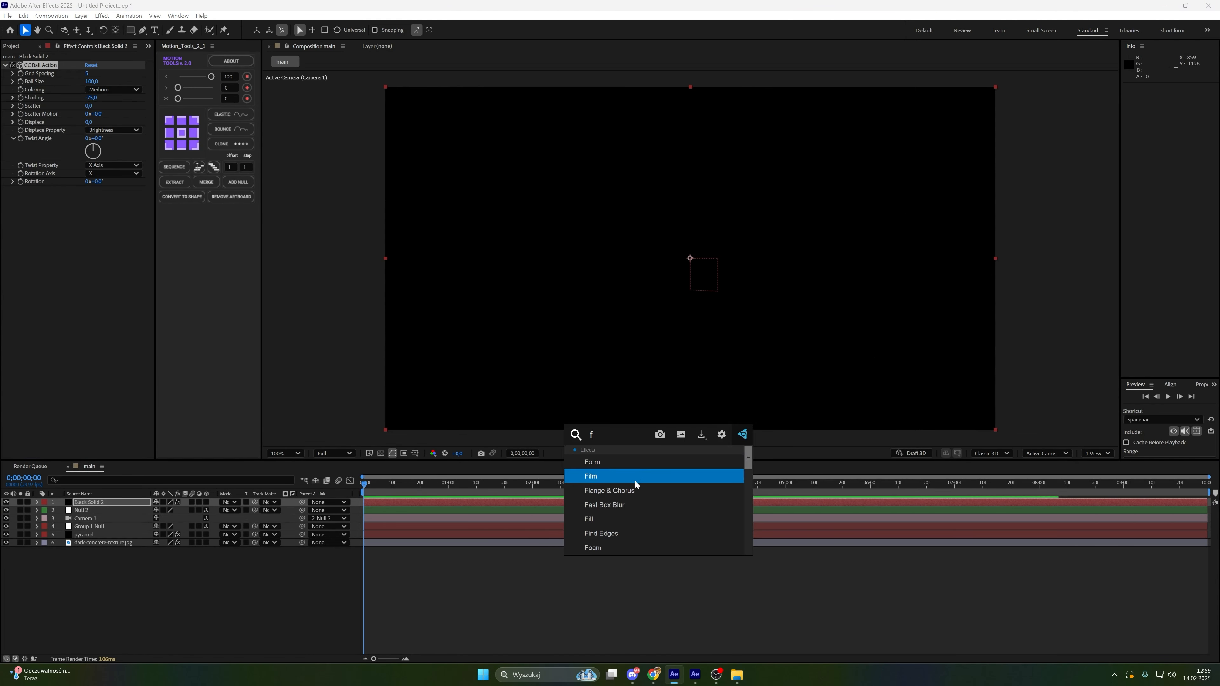
left_click(635, 514)
left_click(90, 214)
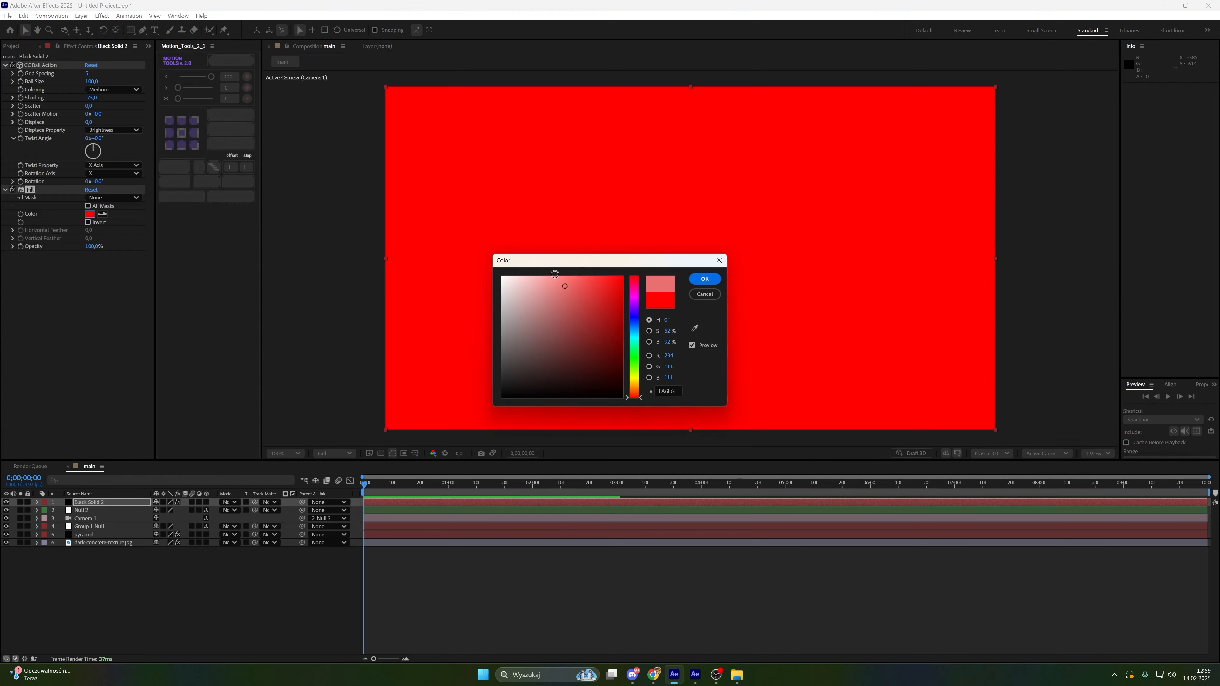
left_click(500, 277)
left_click(702, 278)
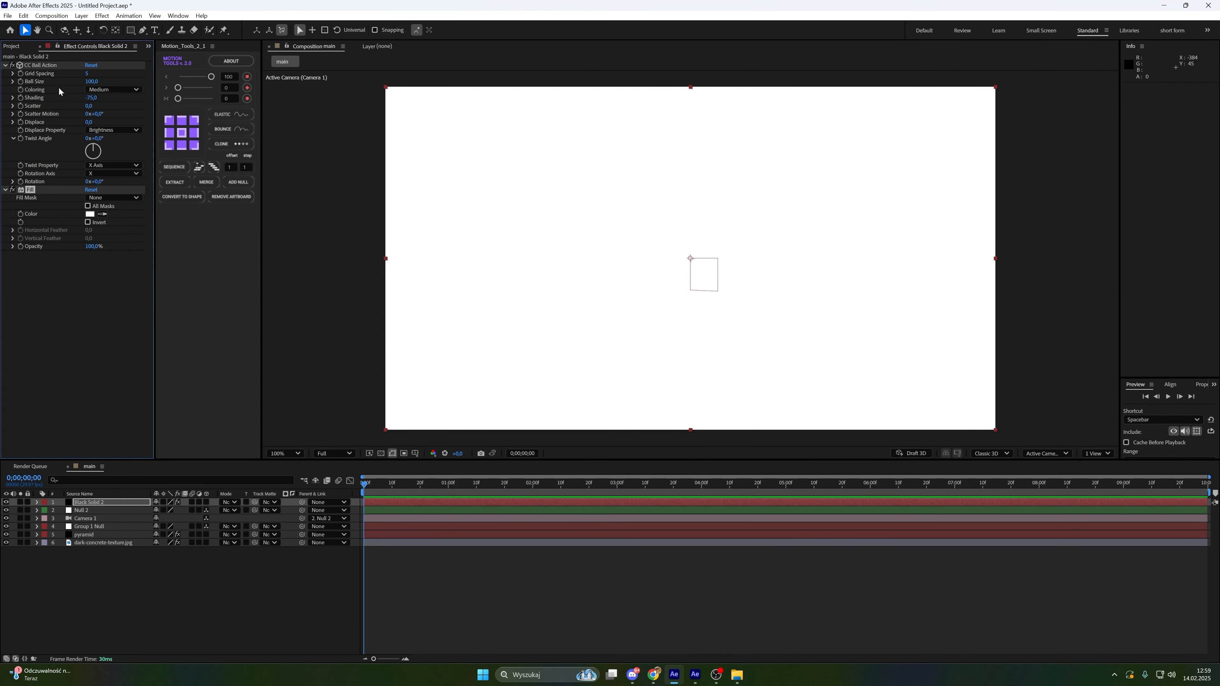
Set CC Ball Action Scatter to 1024 and move the solid layer below the pyramid layer
left_click_drag(88, 106, 765, 167)
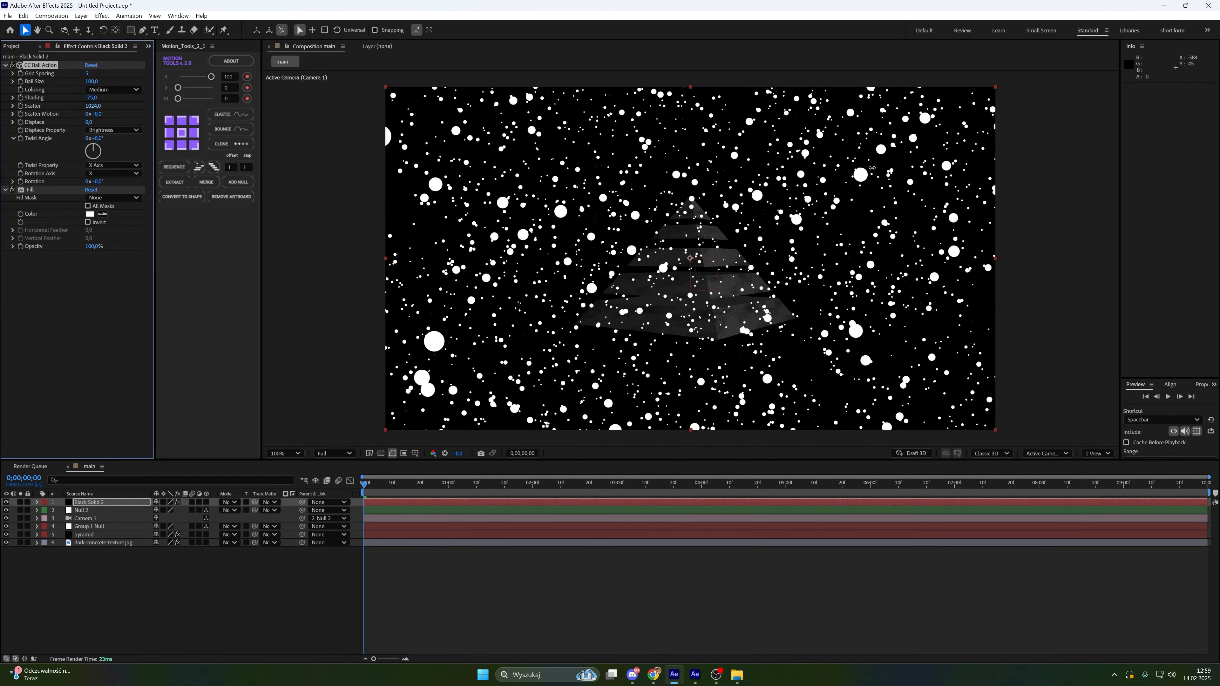
left_click_drag(100, 503, 109, 540)
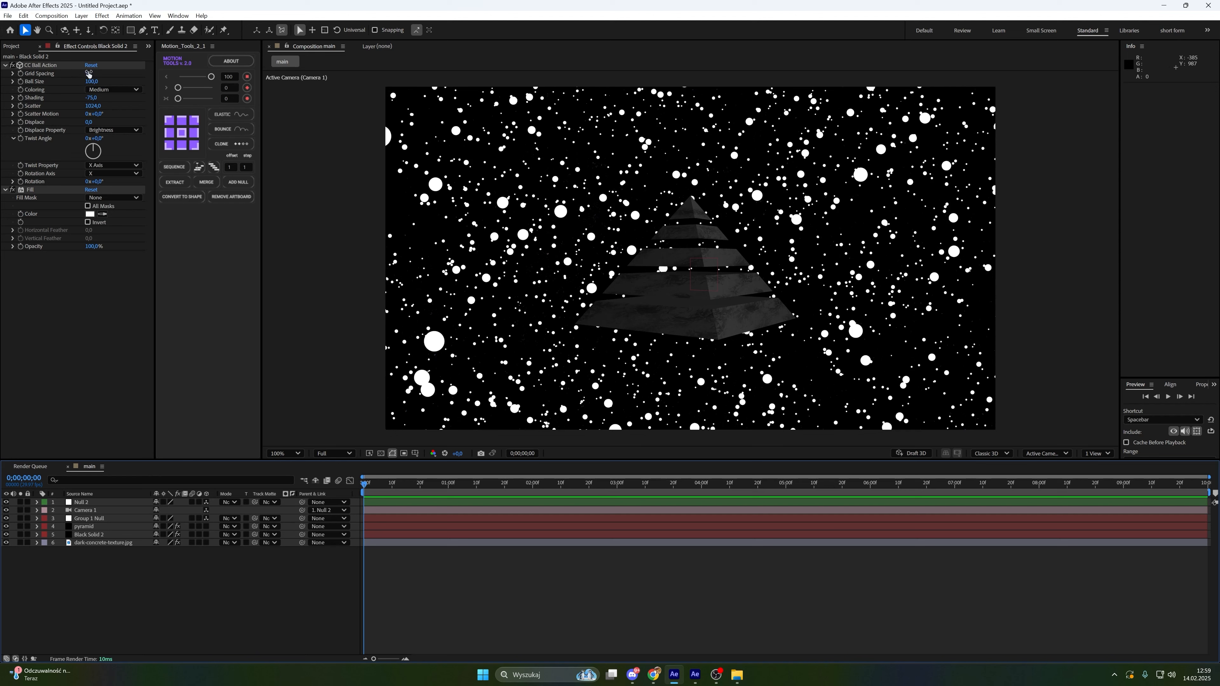
Set CC Ball Action Grid Spacing to 10 and Ball Size to 8
left_click(90, 73)
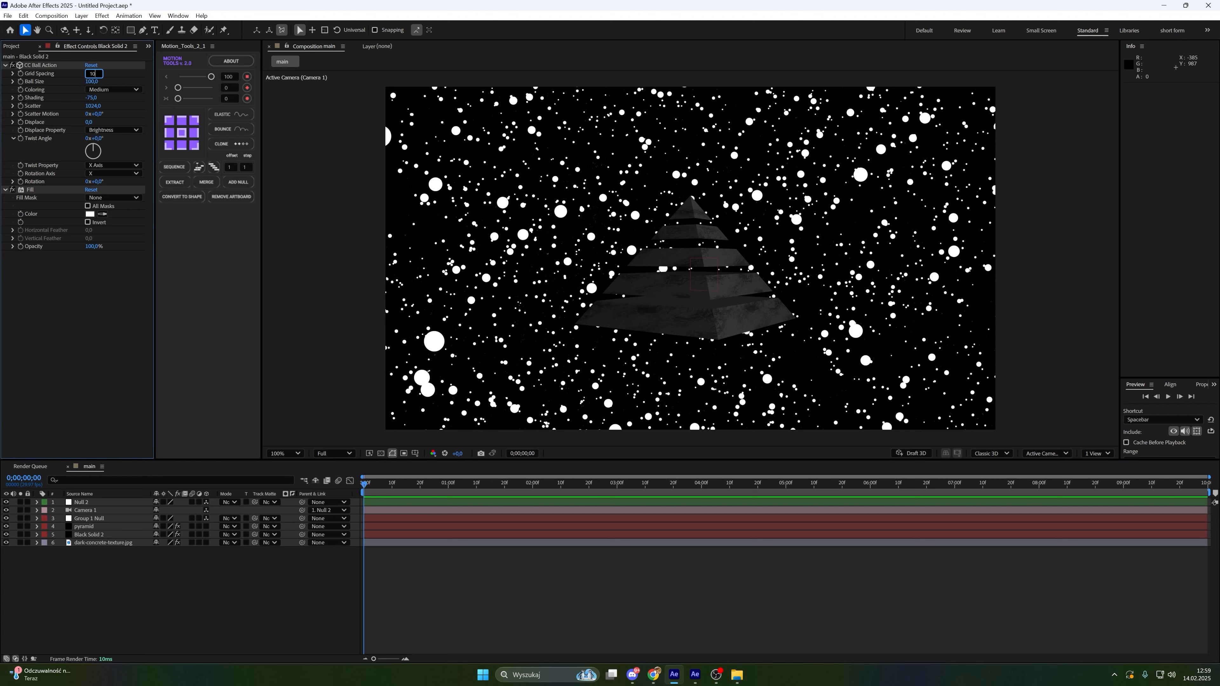
key("Return")
left_click(92, 82)
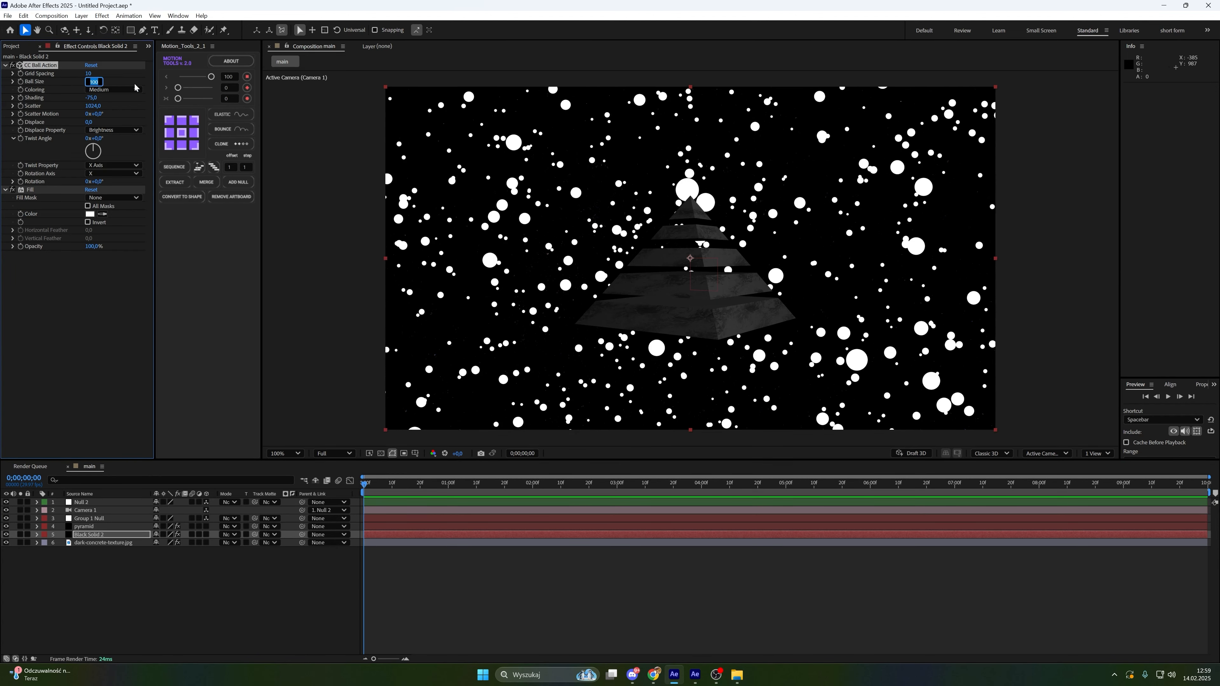
type("8")
key("Return")
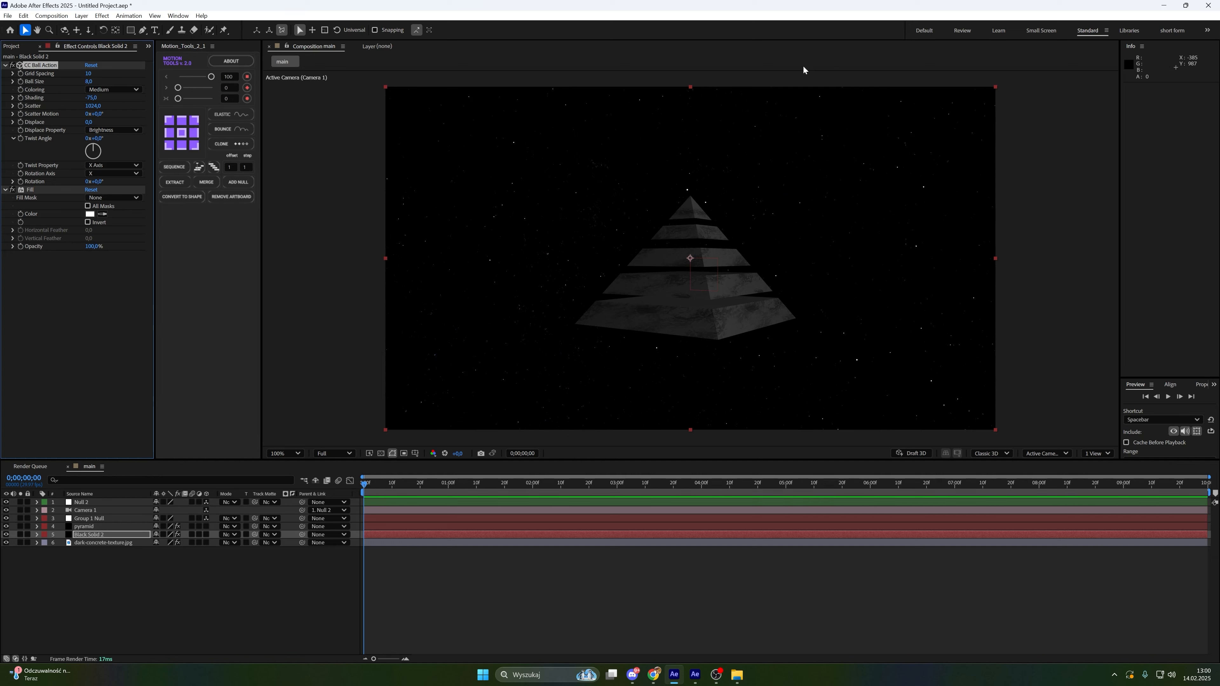
Create a new text layer and set its font to Montserrat Bold
left_click(654, 558)
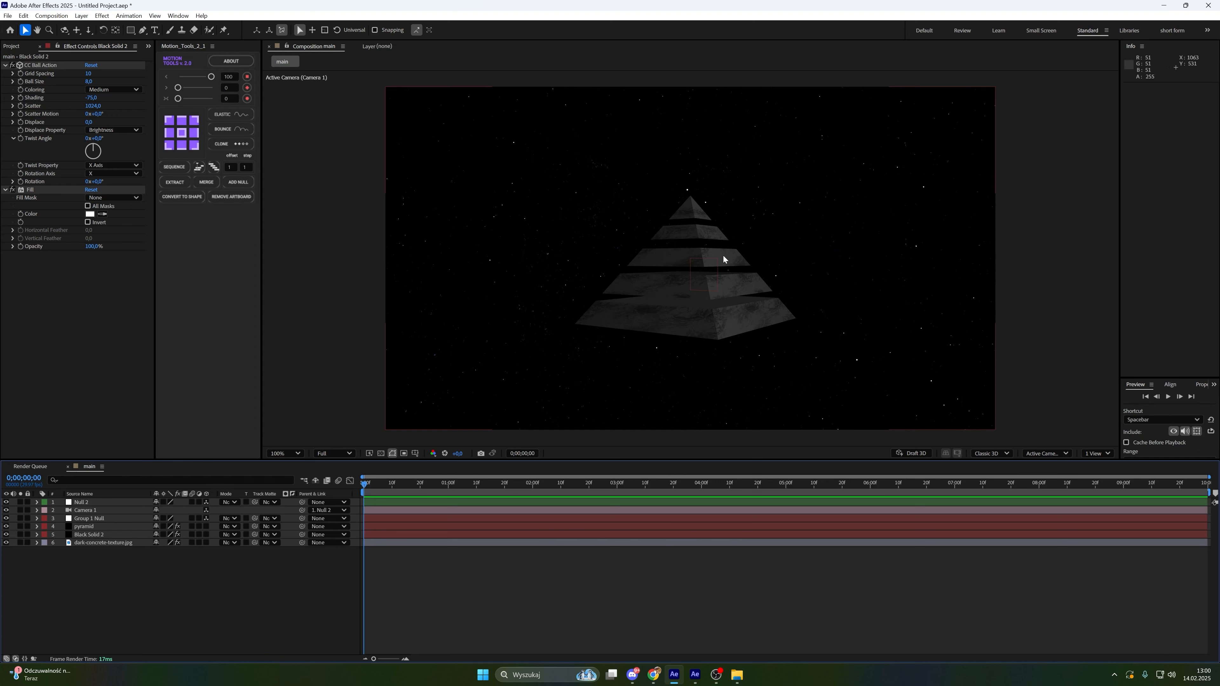
right_click(136, 570)
mouse_move(159, 448)
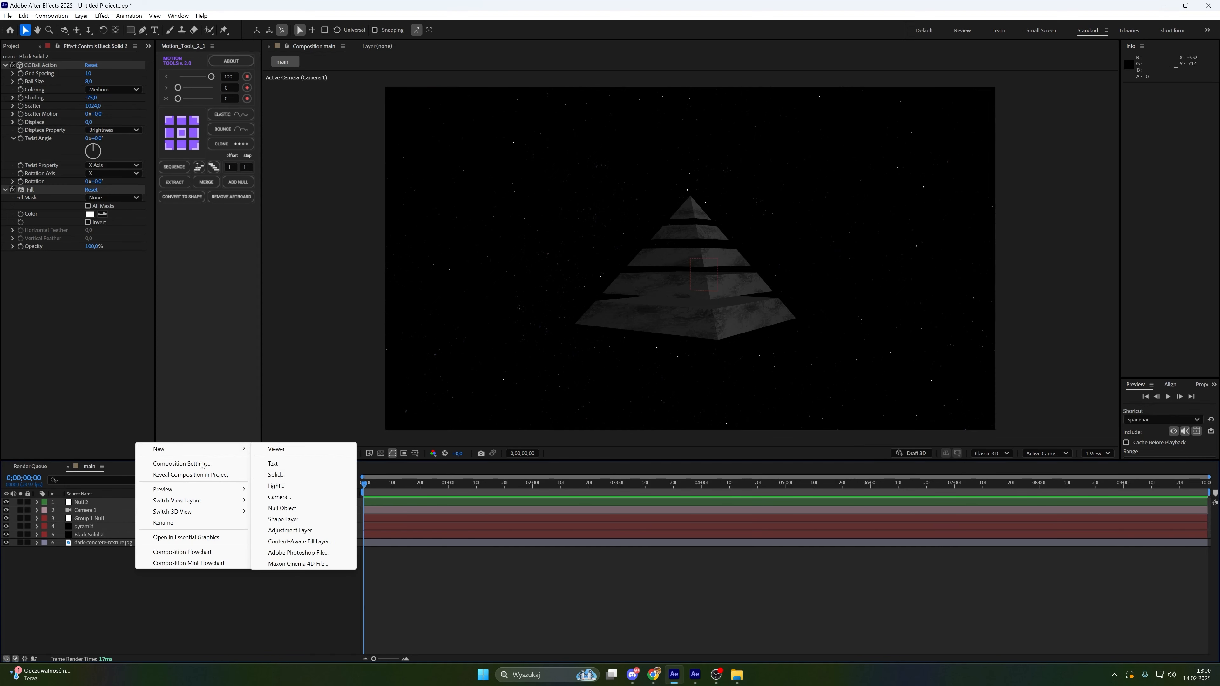
left_click(289, 464)
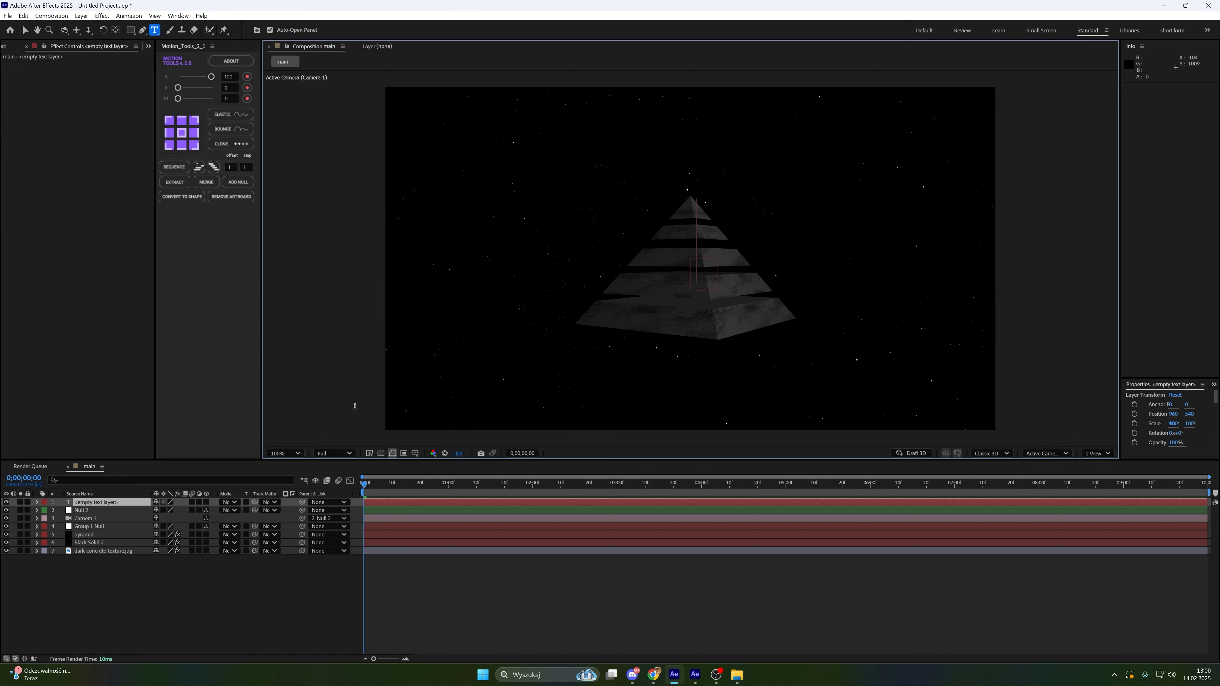
left_click(1162, 130)
type("m")
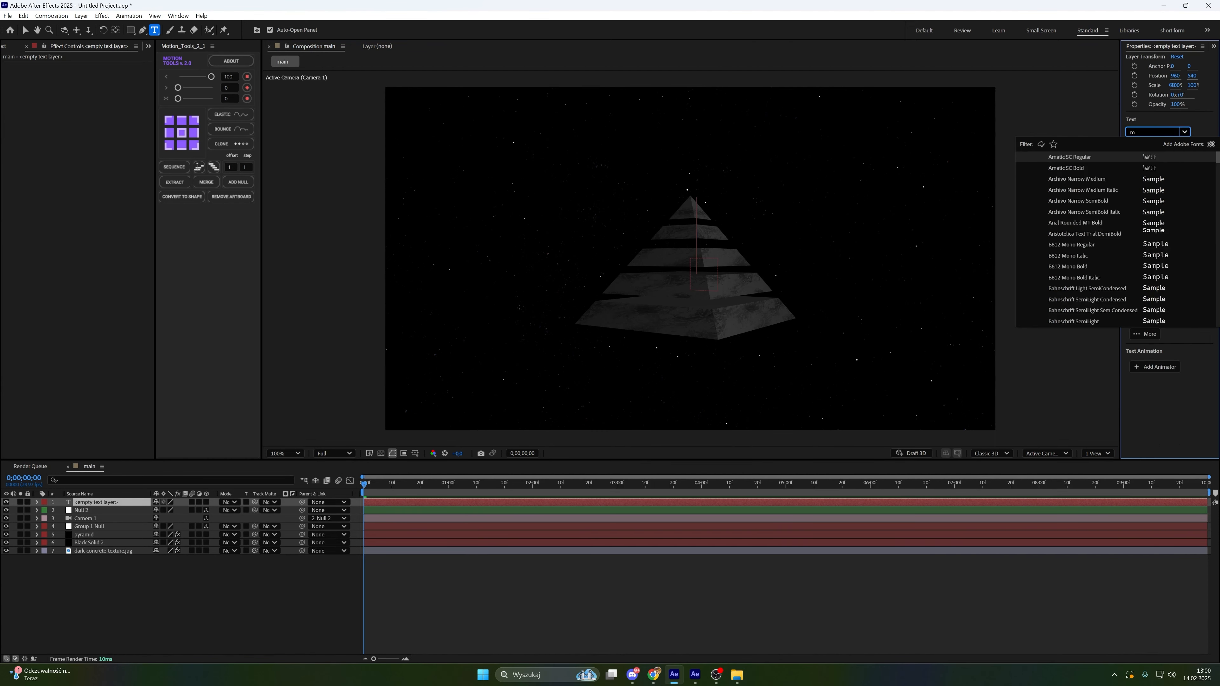
type("ont")
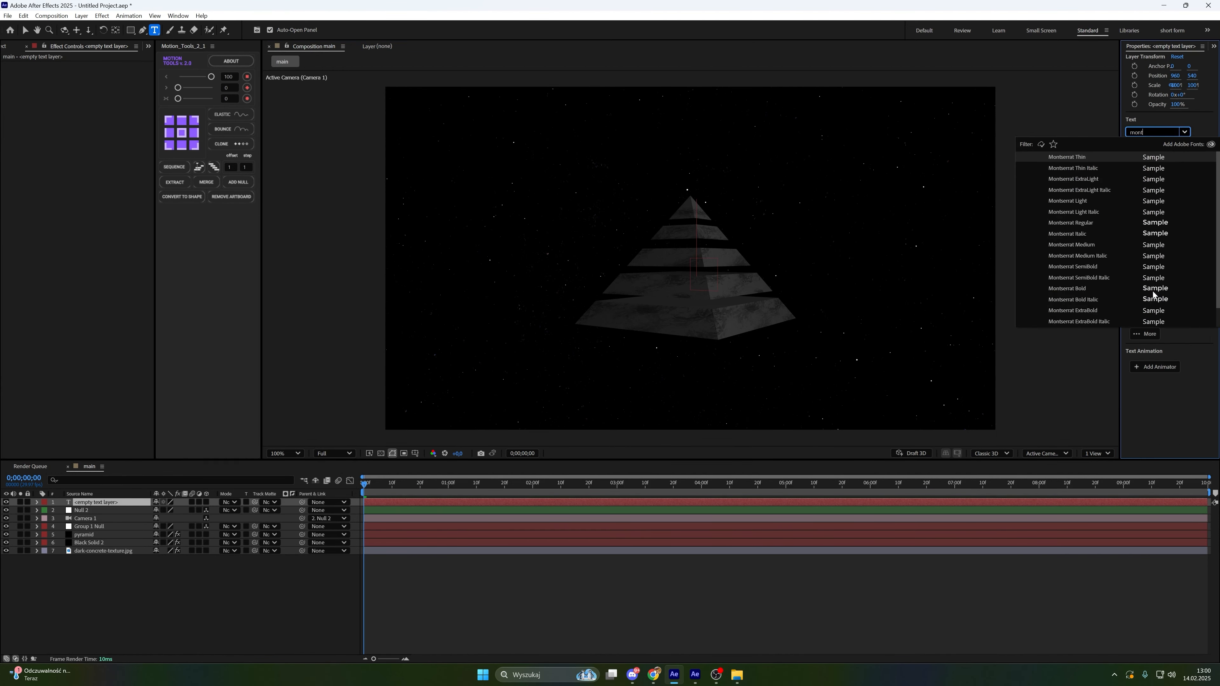
left_click(1152, 292)
Set the text size to 66 px and turn on Faux Italic
left_click(1157, 159)
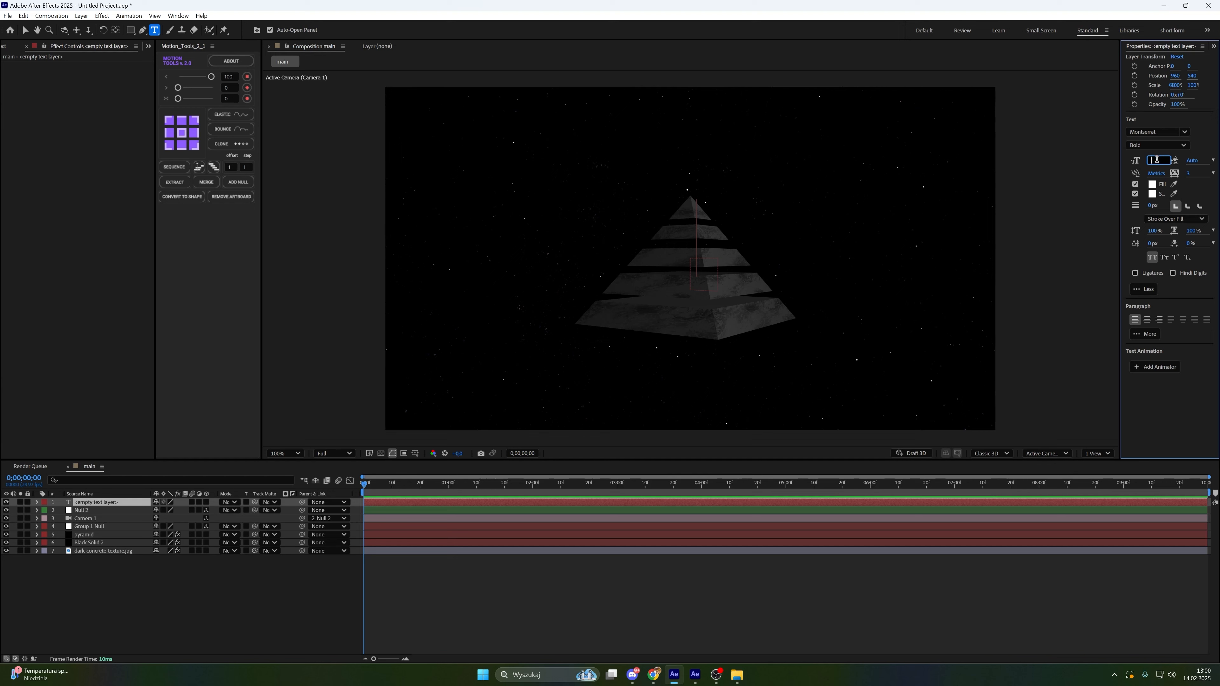
type("66")
key("Return")
left_click(1214, 46)
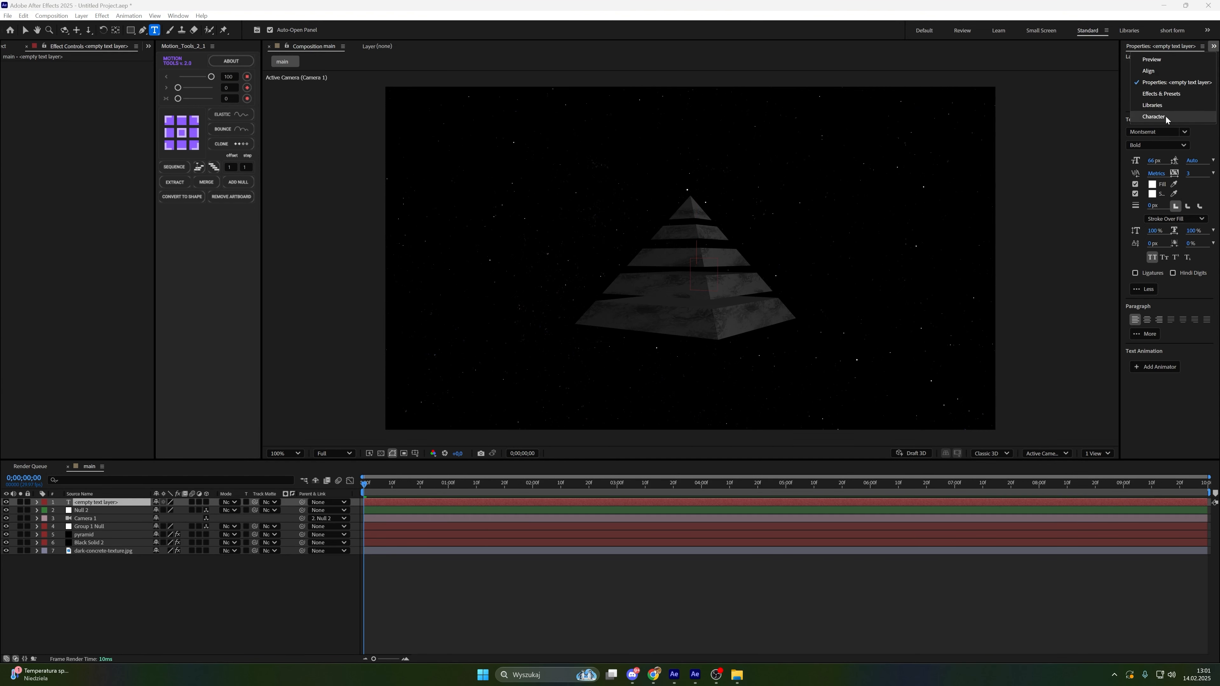
left_click(1166, 117)
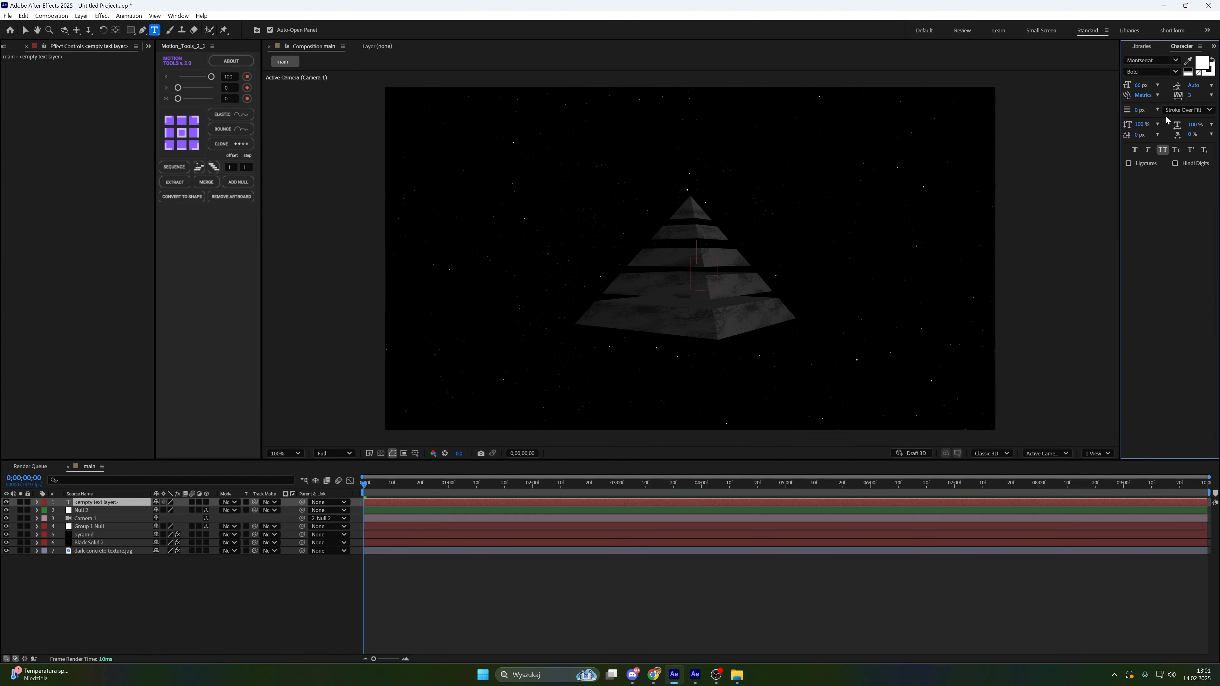
left_click(1149, 151)
left_click(1215, 46)
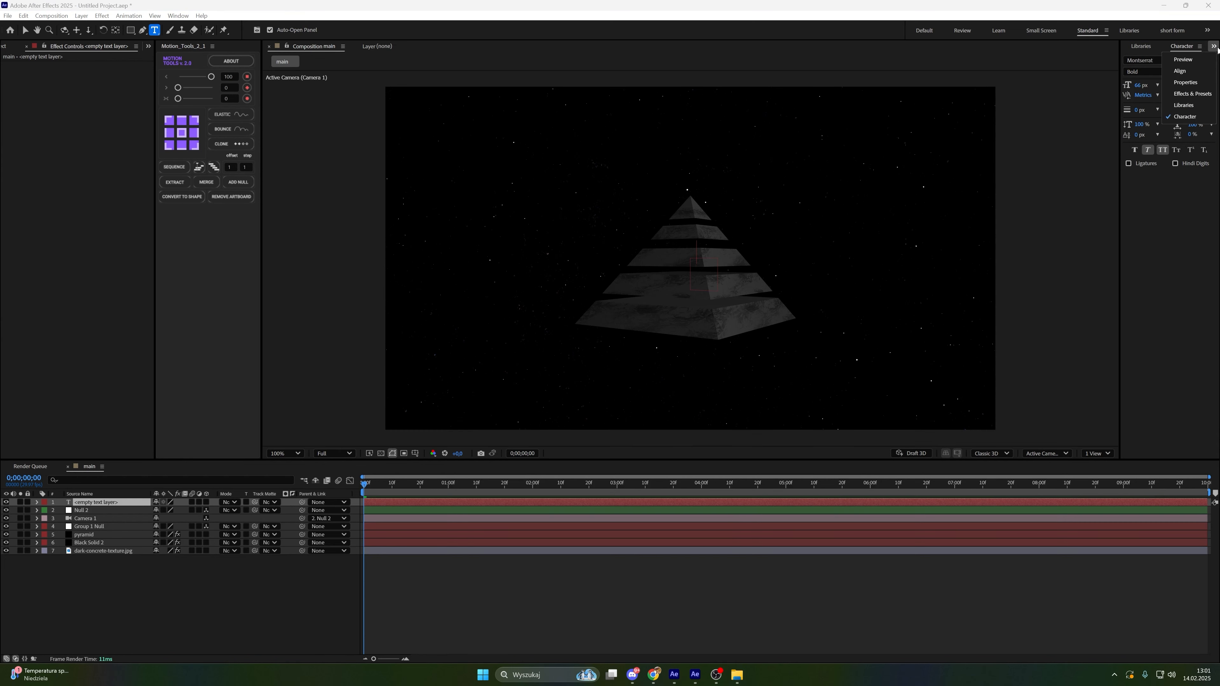
left_click(1202, 83)
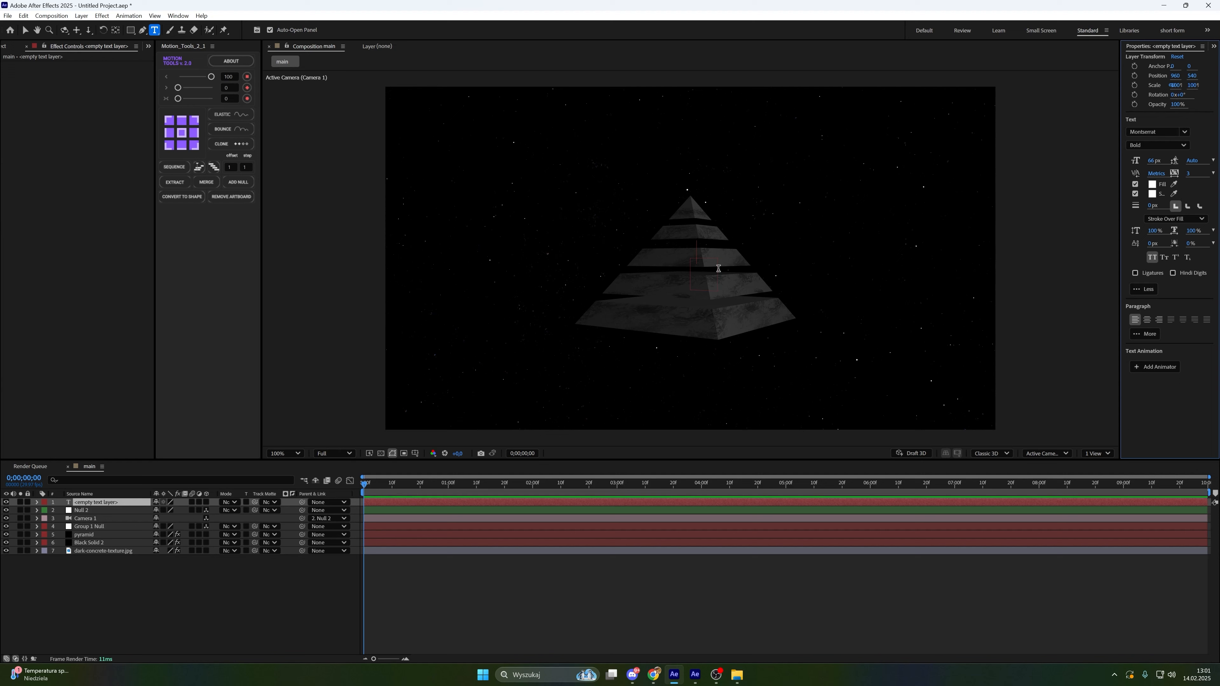
Paste the title START A YOUTUBE CHANNEL IN 2025 and set the word YOUTUBE in Garamond Regular
type("START A YOUTUBE CHANNEL IN 2025")
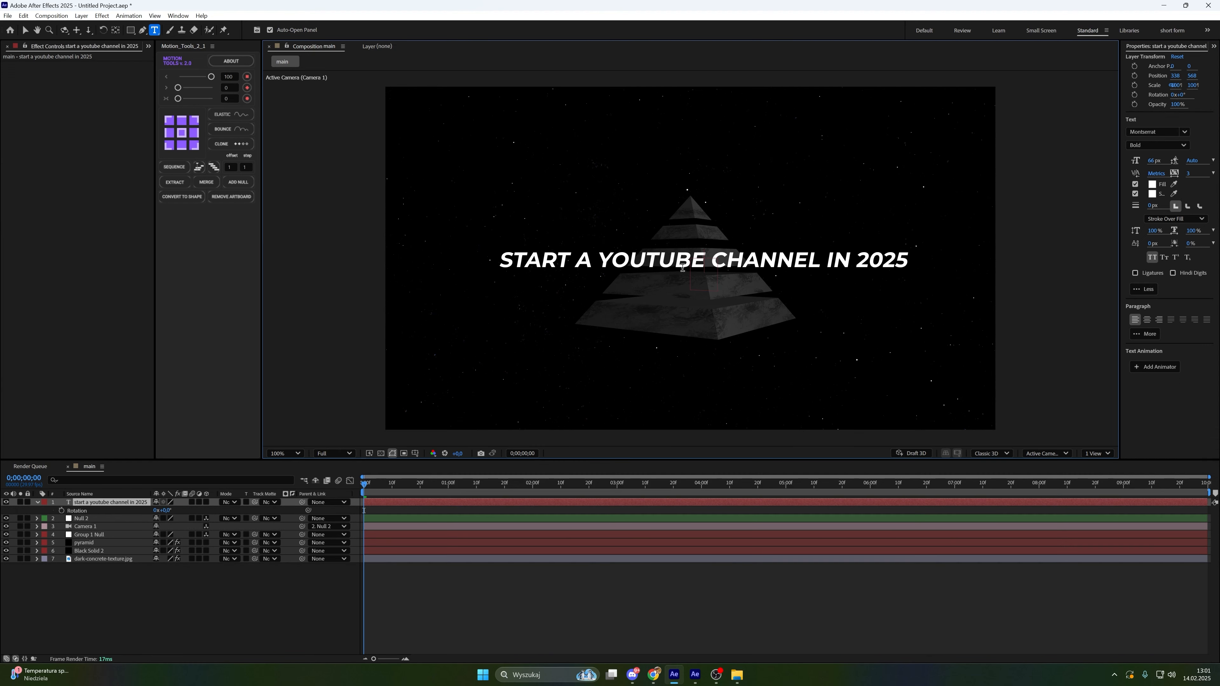
double_click(683, 264)
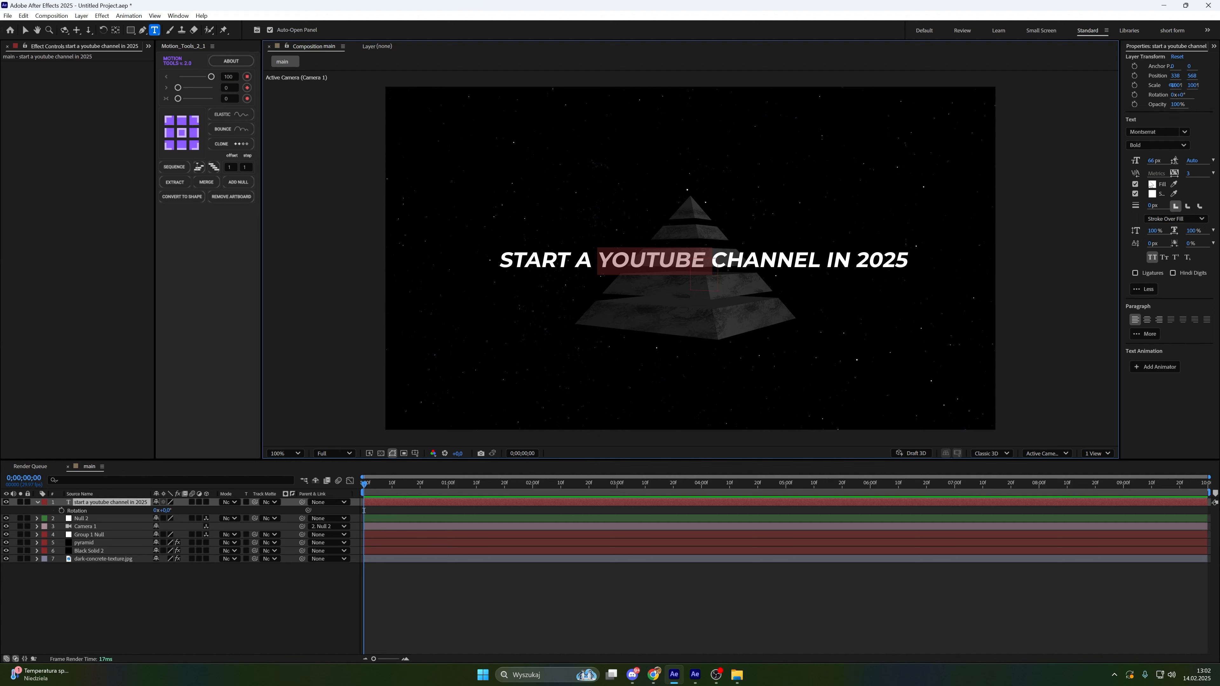
left_click(1141, 130)
type("gara")
left_click(1153, 158)
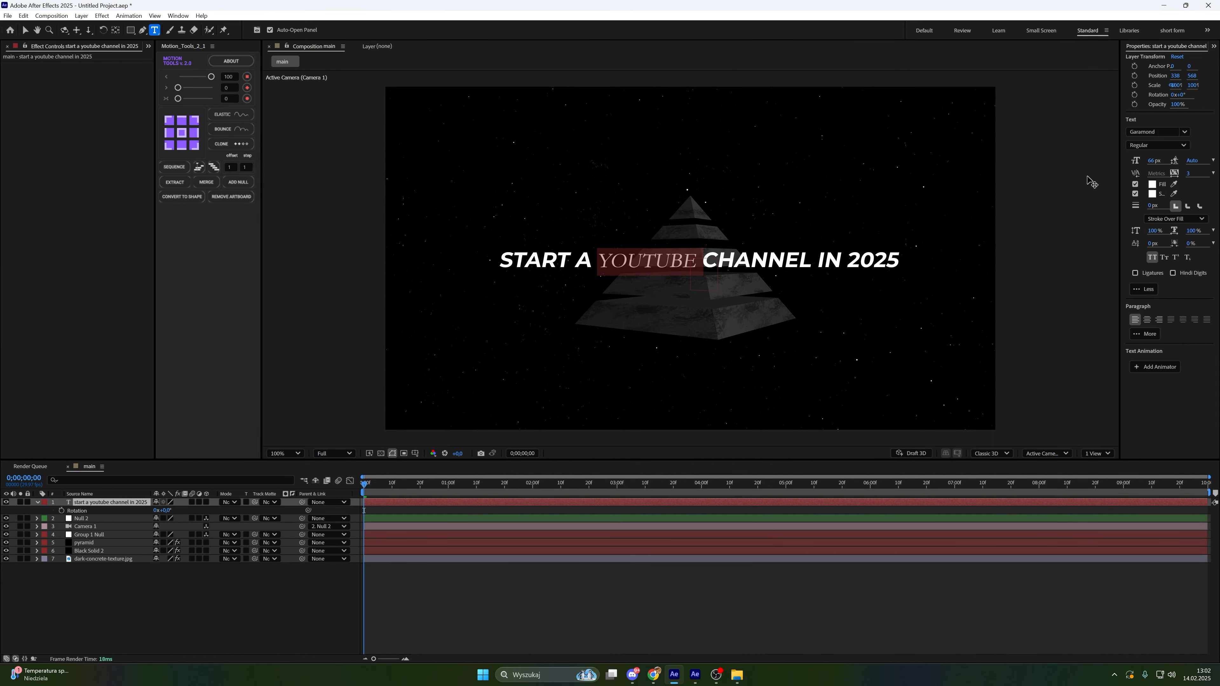
Turn off All Caps for the word youtube and enlarge its font size
left_click(702, 251)
double_click(655, 262)
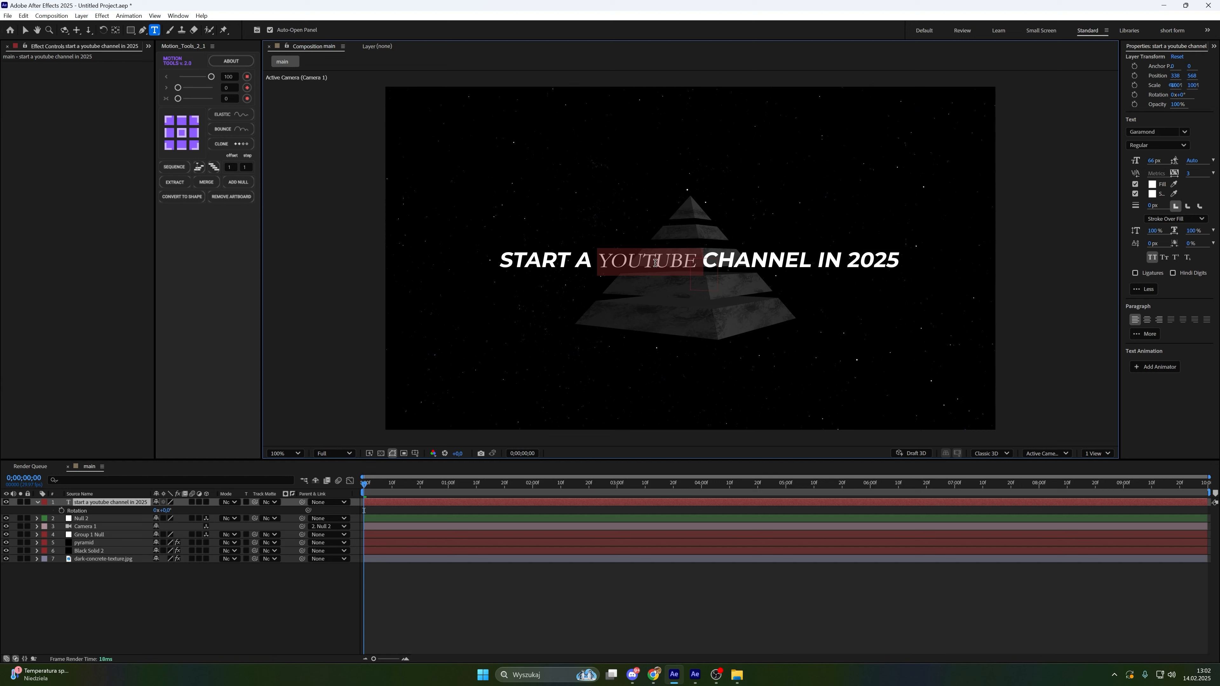
left_click(1158, 261)
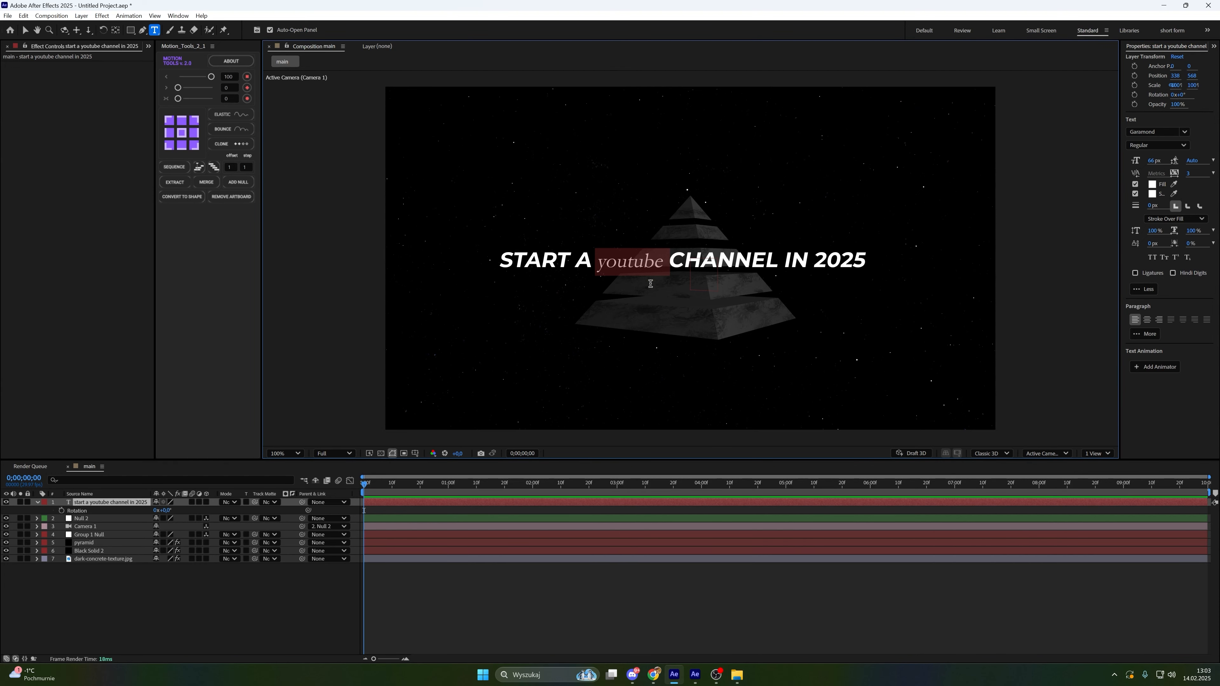
left_click_drag(1154, 160, 1177, 159)
key("Escape")
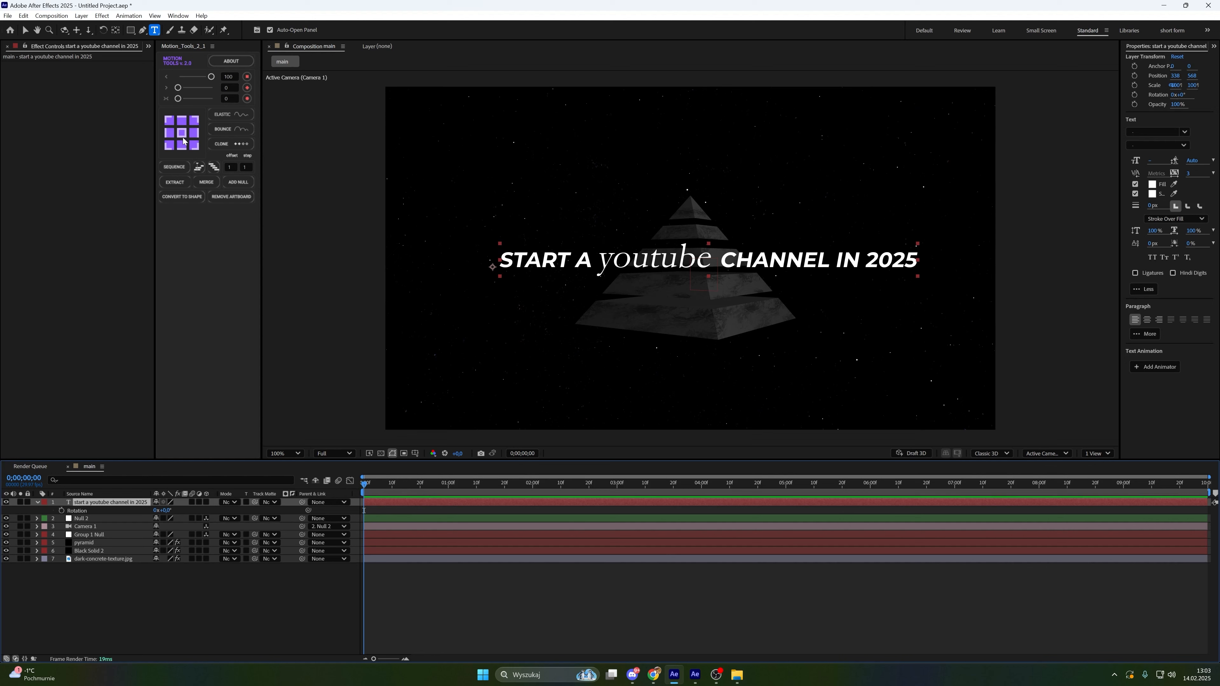
Center the title's anchor point and scale the title layer to 50%
left_click(181, 133)
key("s")
left_click(170, 510)
key("BackSpace")
key("Return")
Make the title a 3D layer and move it below Group 1 Null in the layer stack
key("v")
left_click(208, 502)
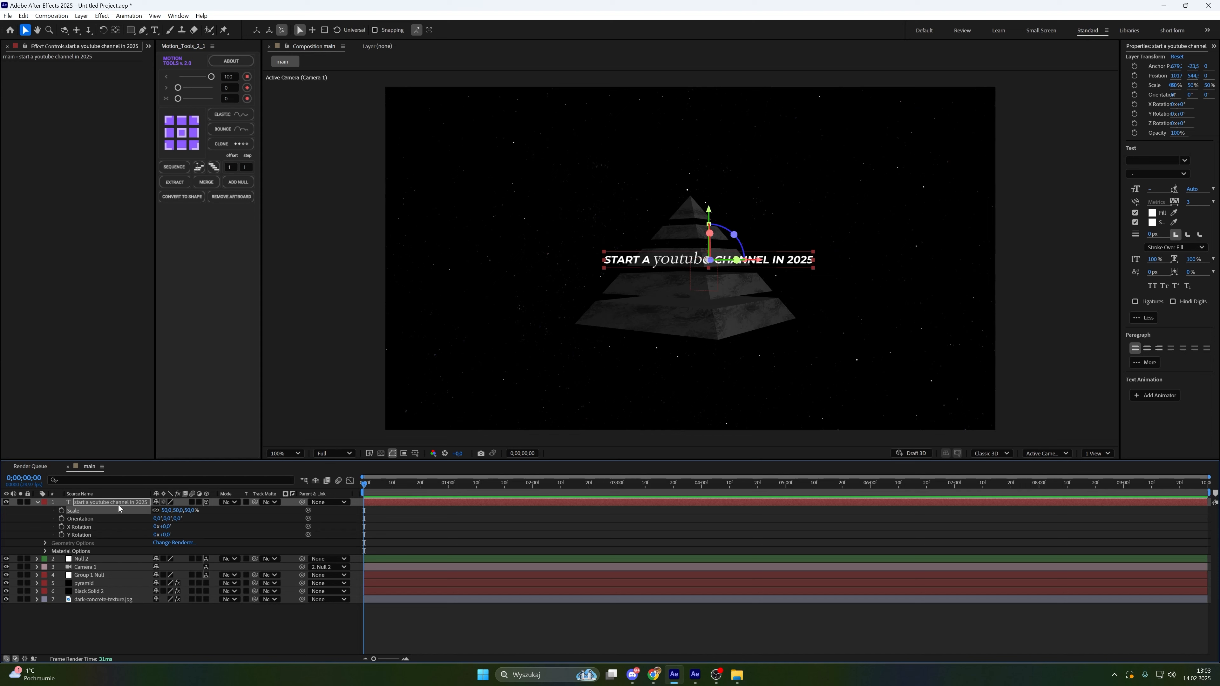
left_click_drag(119, 506, 138, 583)
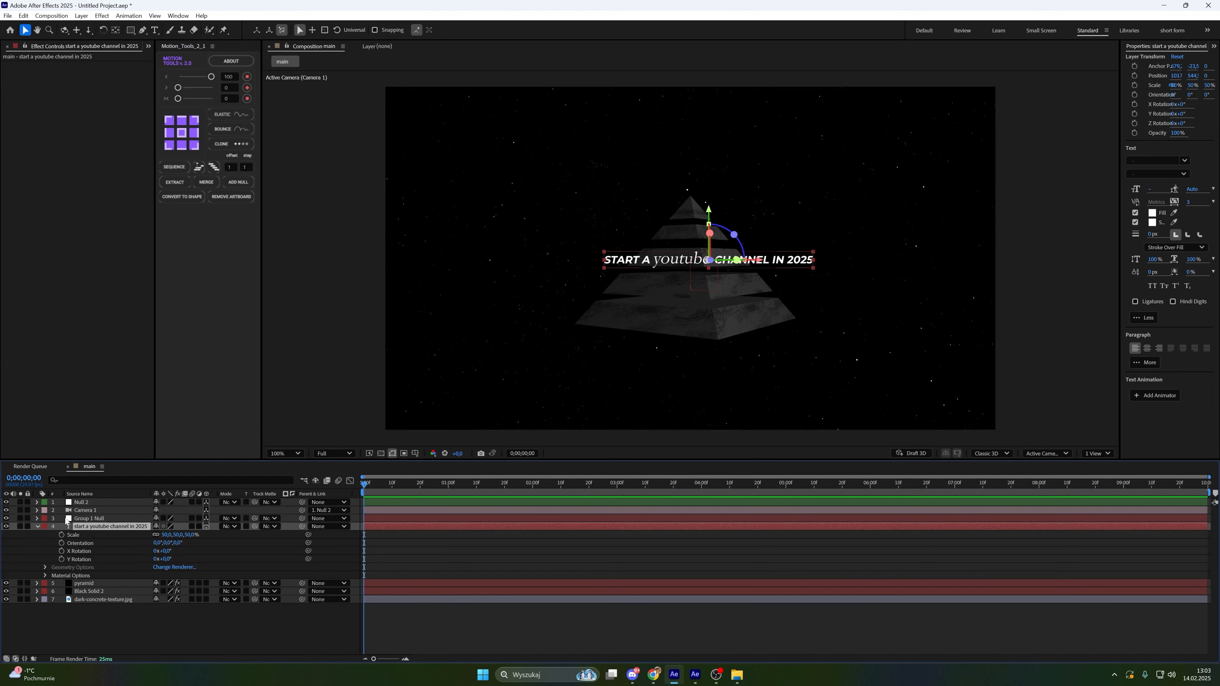
left_click(38, 530)
Nudge the title slightly left and up in the composition
left_click_drag(666, 263, 647, 260)
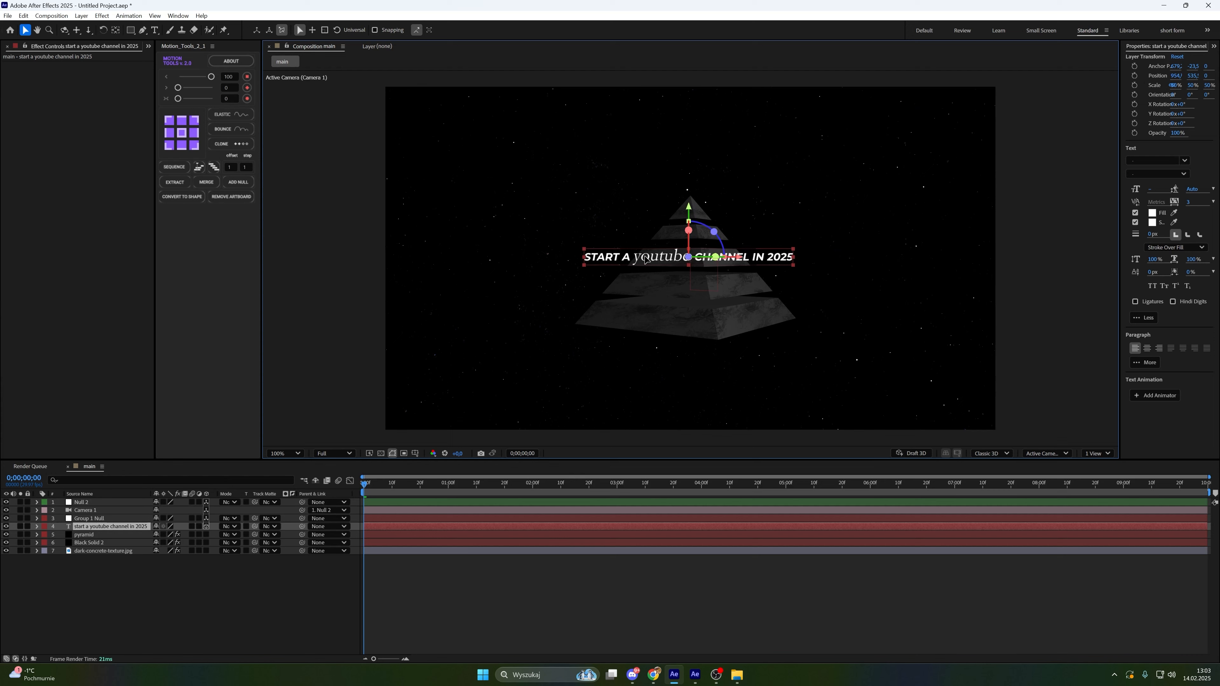
left_click(89, 594)
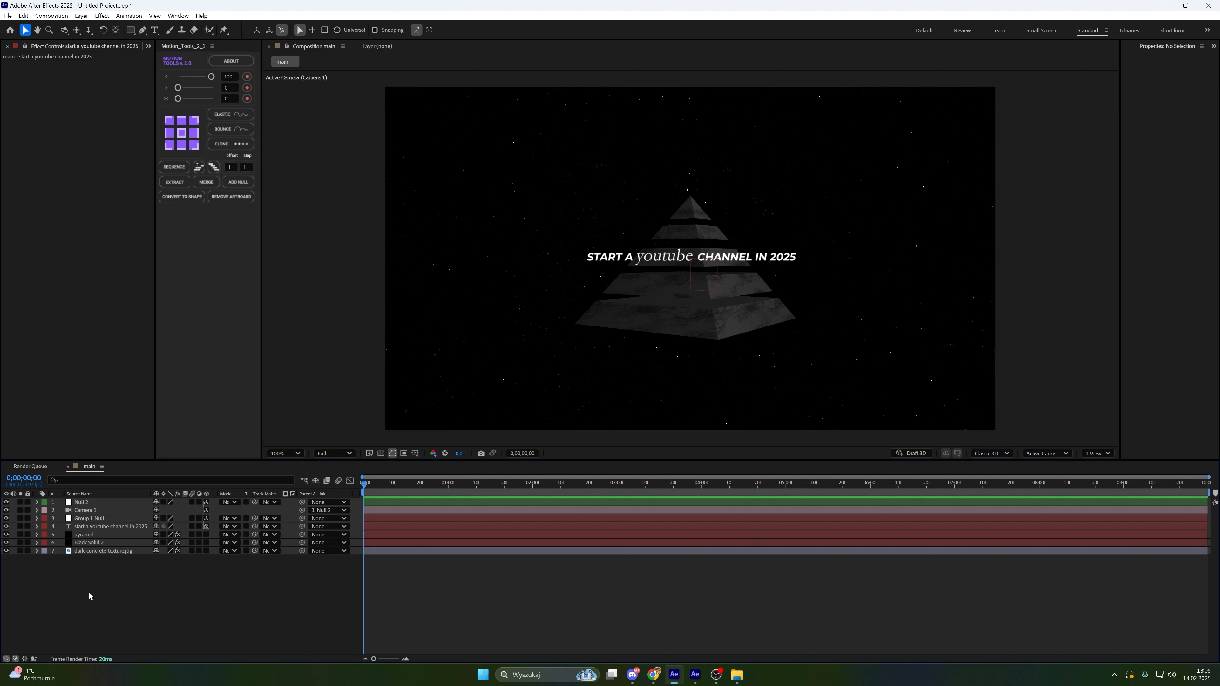
Add Position keyframes on Null 2 at the start and at 5 seconds
left_click(92, 503)
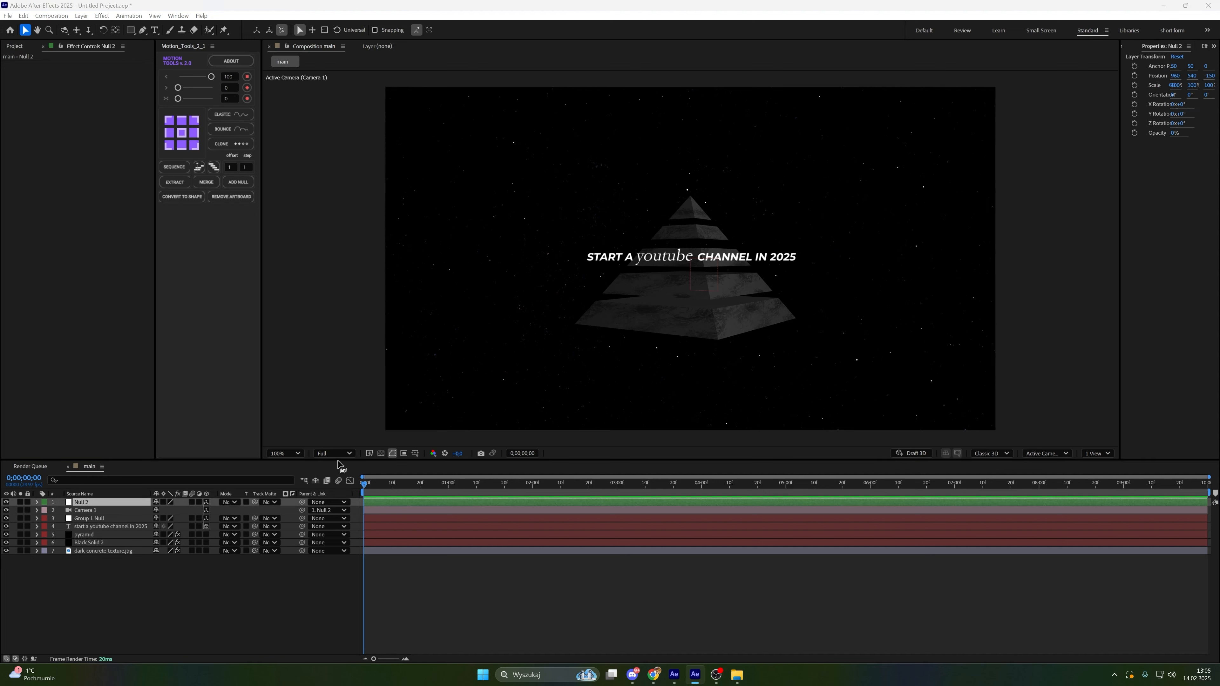
key("p")
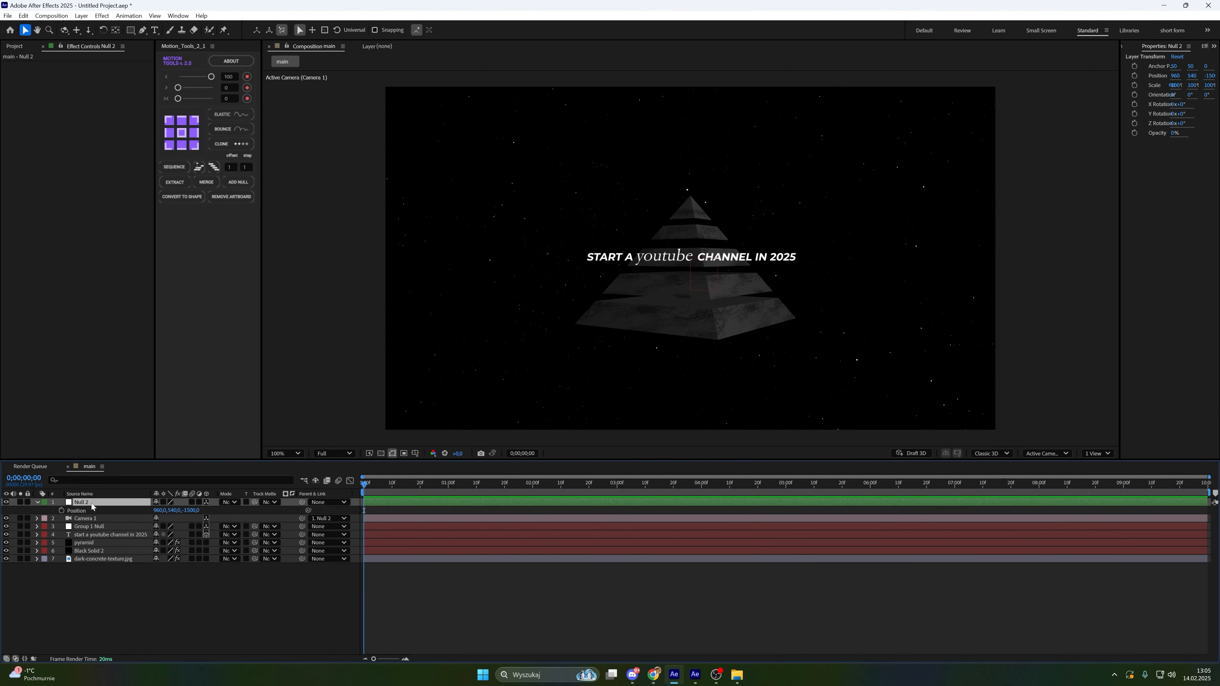
left_click(62, 511)
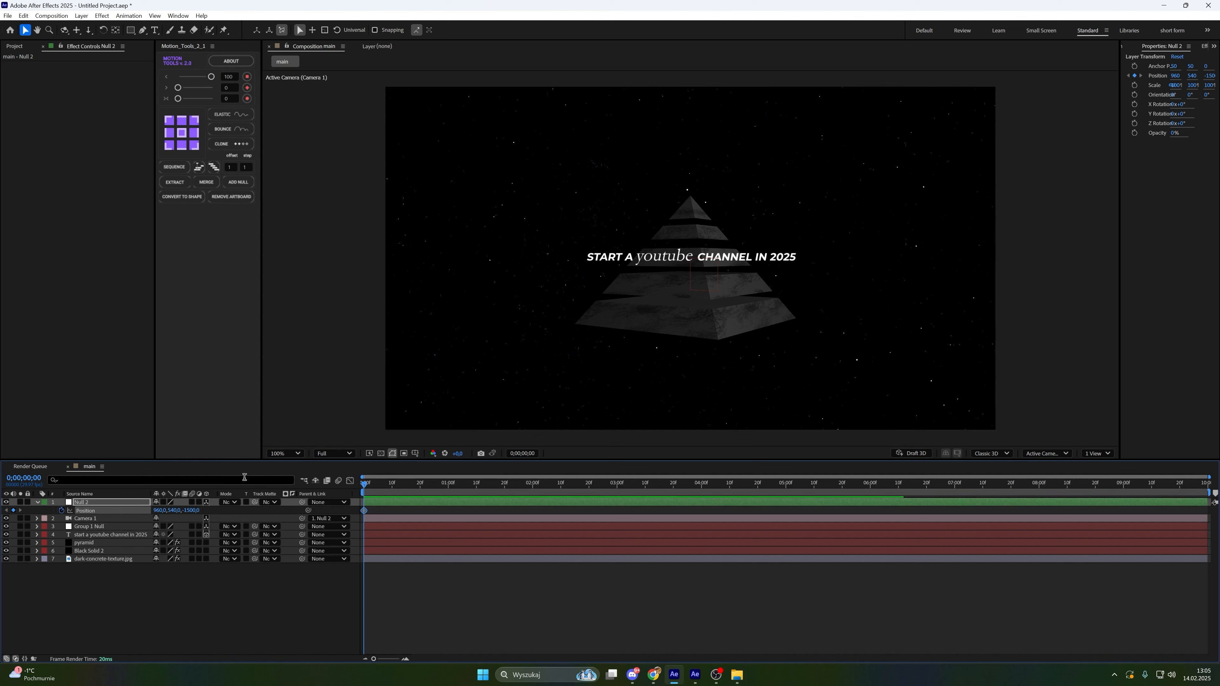
key("space")
left_click_drag(461, 508, 787, 530)
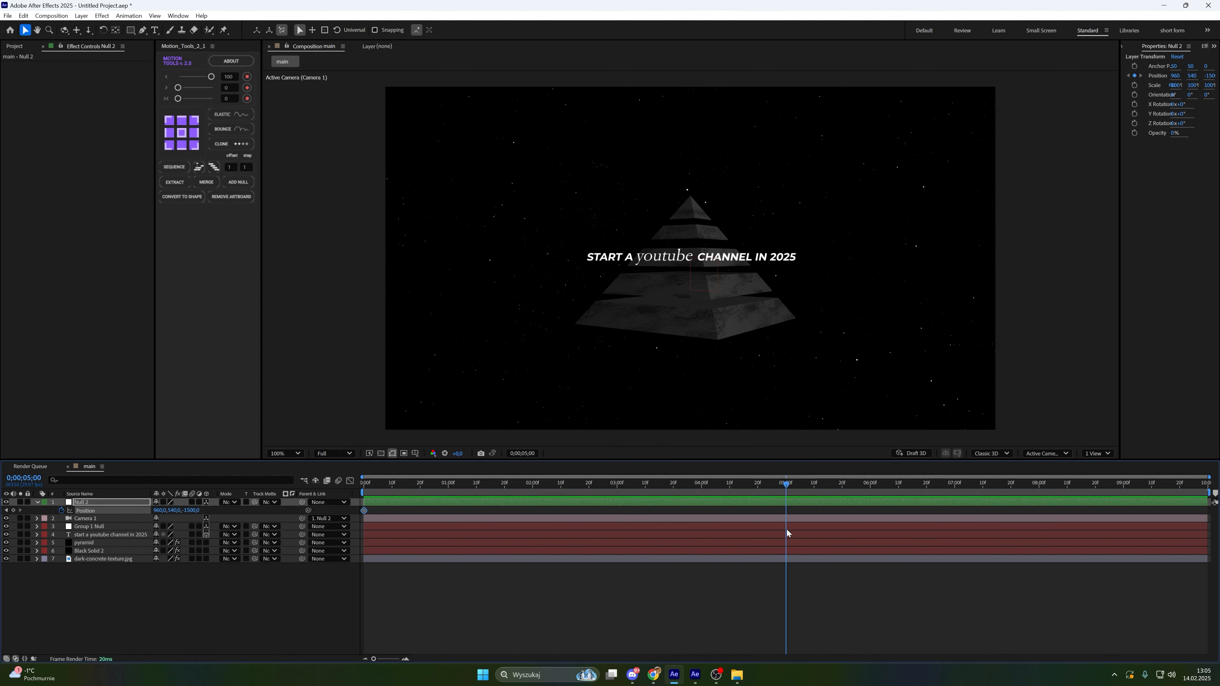
left_click(13, 511)
left_click(236, 587)
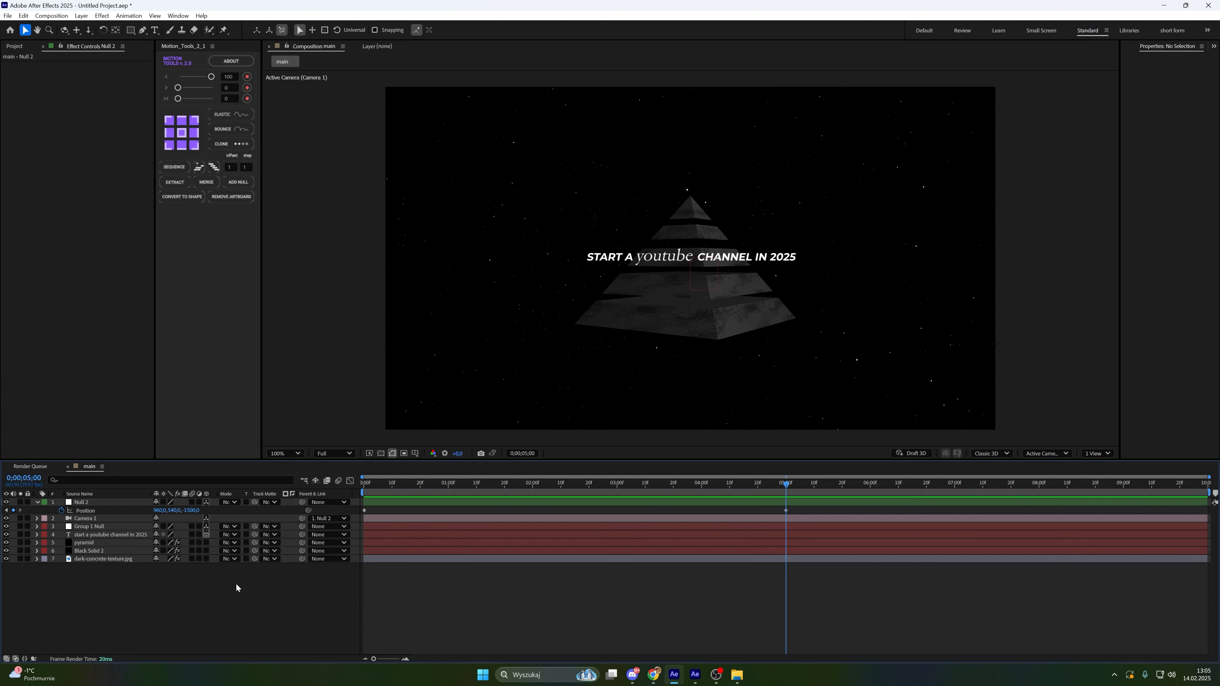
Change Null 2's starting Position keyframe so the camera begins close to the pyramid
left_click(6, 510)
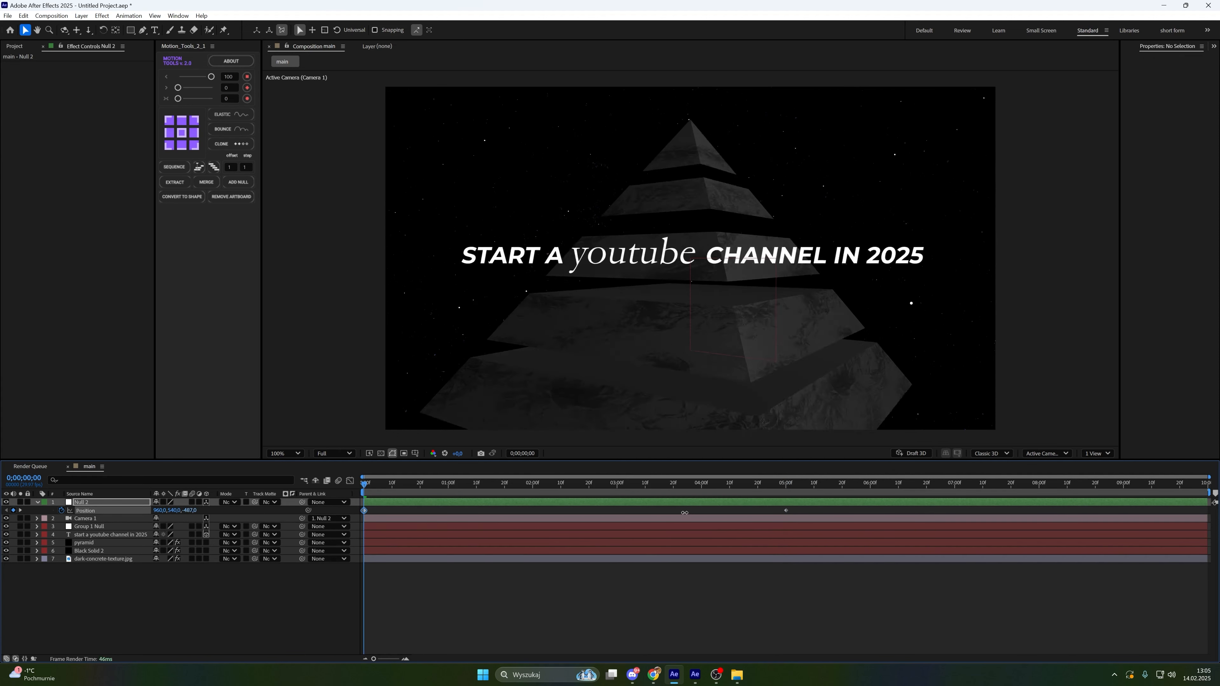
left_click_drag(171, 510, 106, 502)
mouse_move(188, 511)
left_mouse_down()
mouse_move(202, 510)
mouse_move(175, 510)
left_mouse_up()
left_click(78, 498)
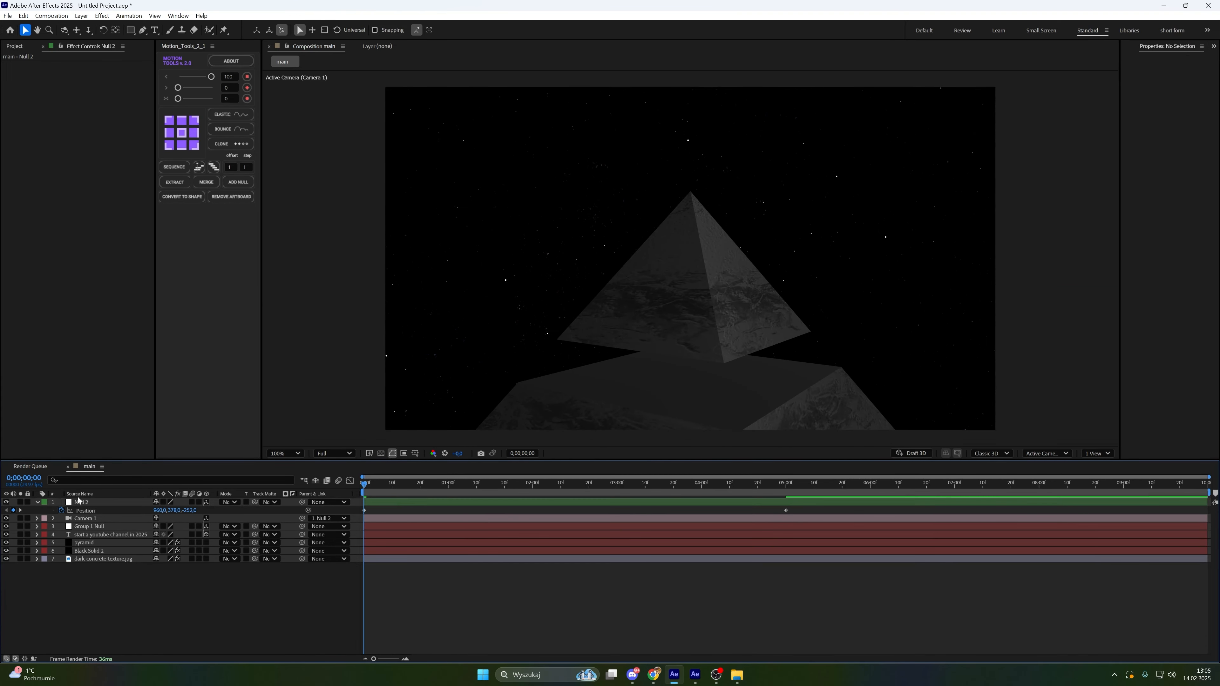
left_click(20, 511)
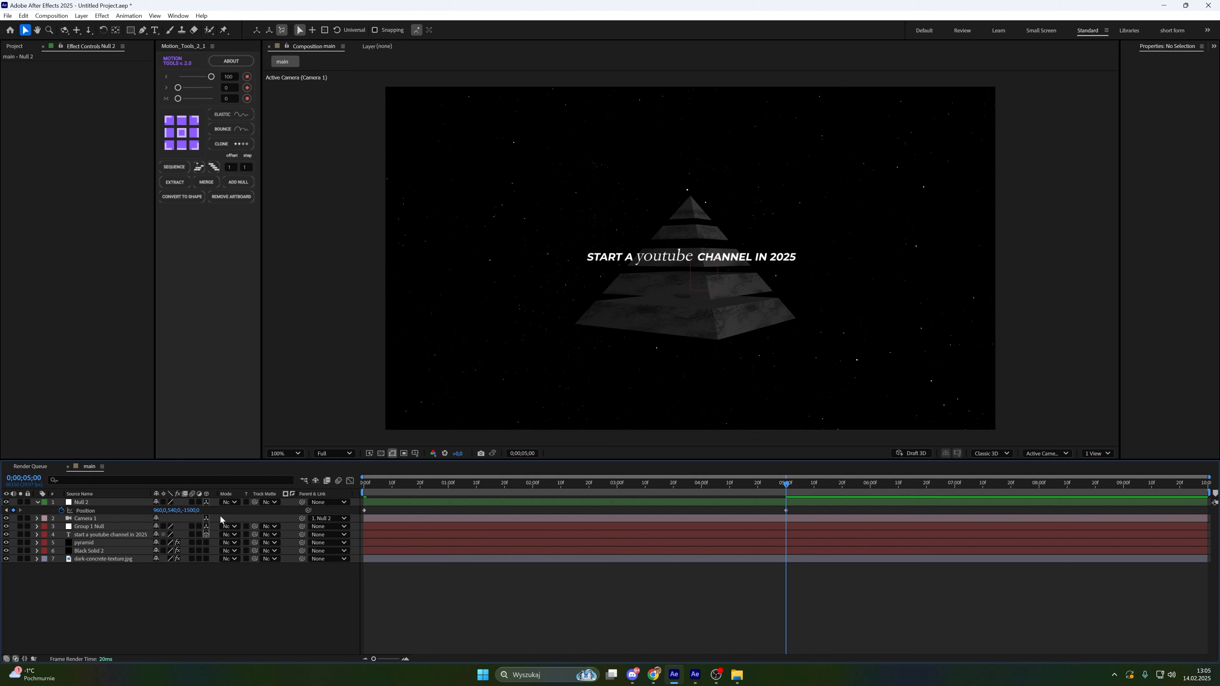
mouse_move(192, 510)
left_mouse_down()
mouse_move(480, 498)
mouse_move(179, 511)
mouse_move(193, 511)
left_mouse_up()
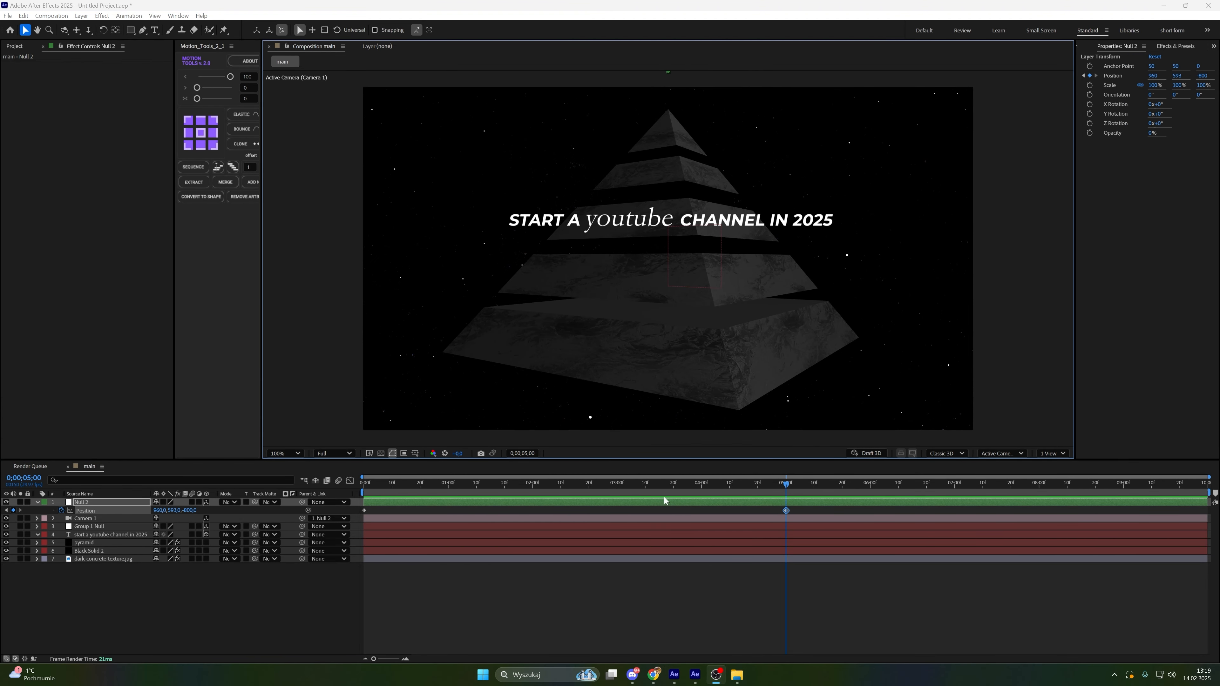
Reshape the speed curve of Null 2's Position keyframes for a strong ease, and preview the move
left_click(350, 481)
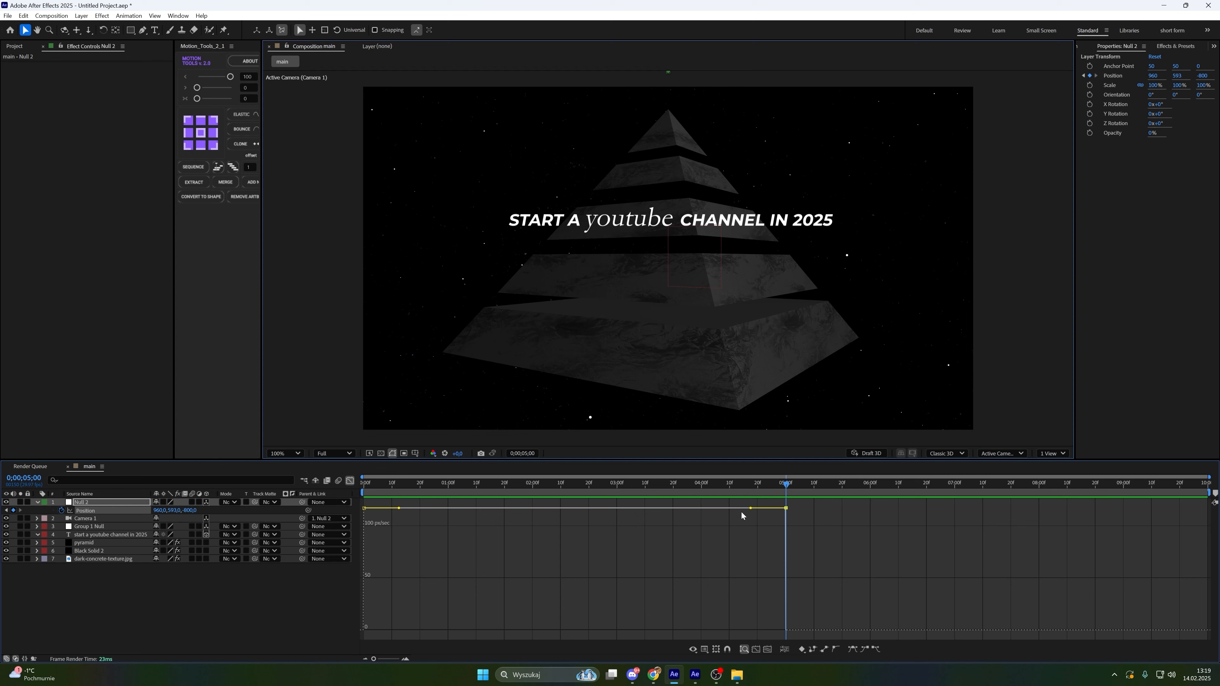
left_click_drag(751, 508, 605, 630)
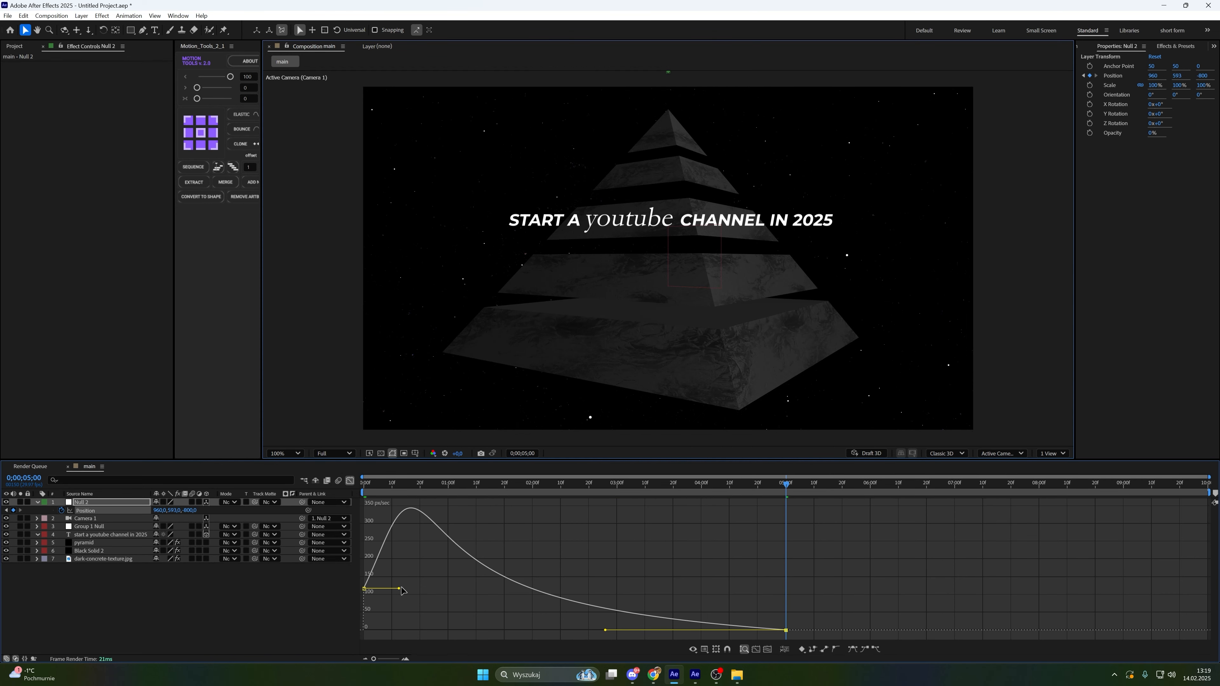
left_click_drag(400, 589, 453, 631)
left_click_drag(784, 484, 344, 493)
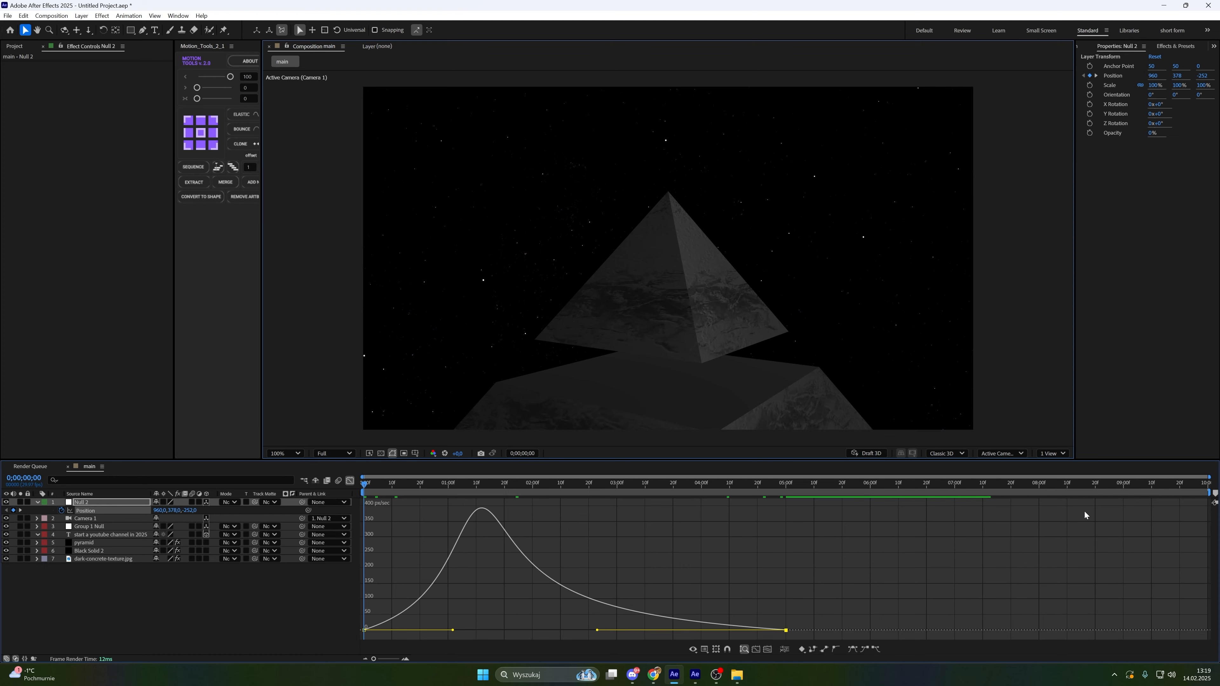
key("space")
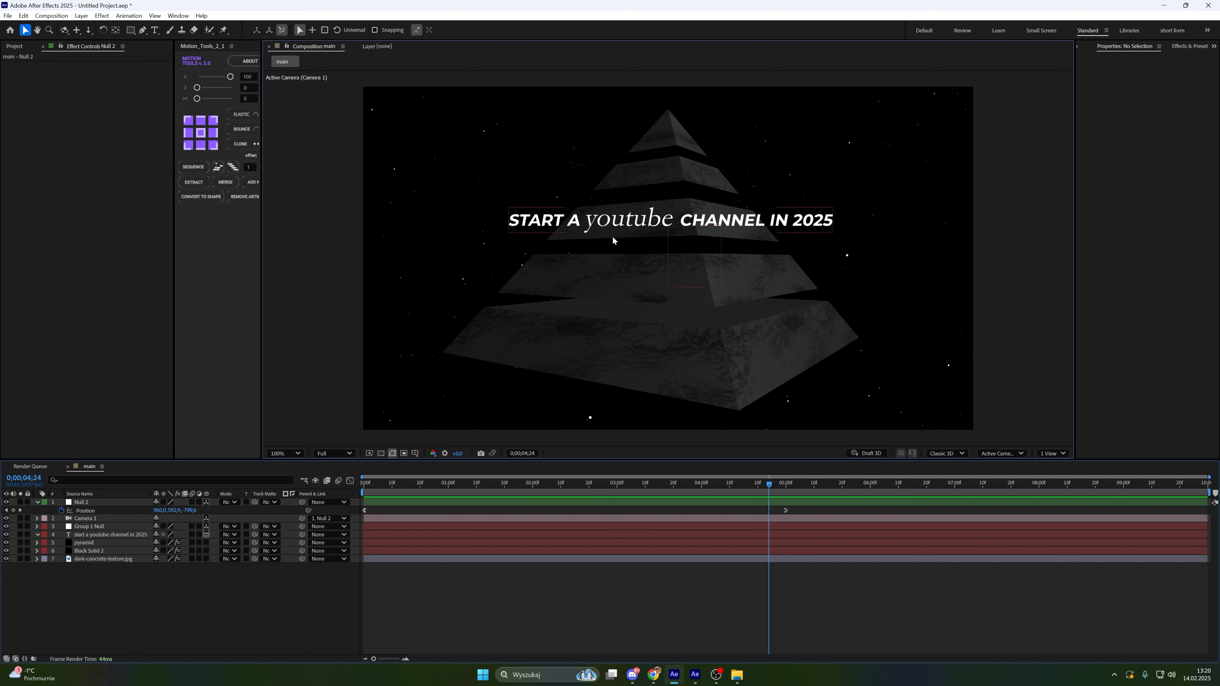
Apply the textevo2 text animation to the title layer at about 2:09
left_click(660, 485)
left_click_drag(634, 492, 558, 500)
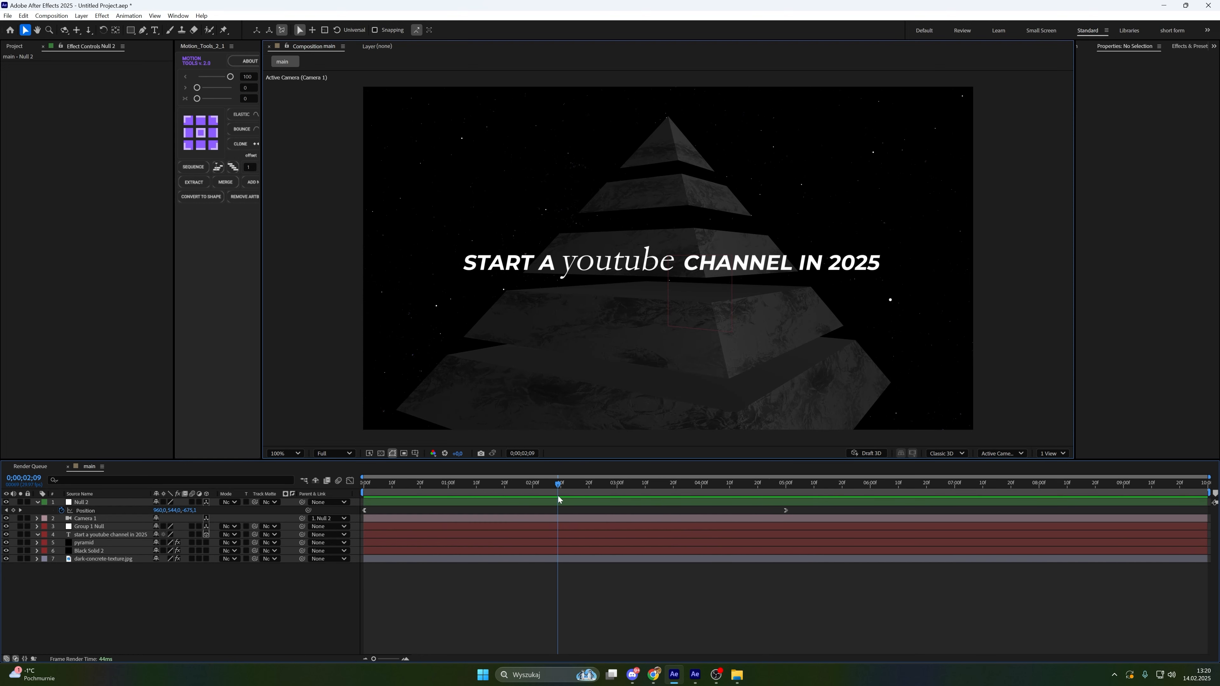
left_click(573, 539)
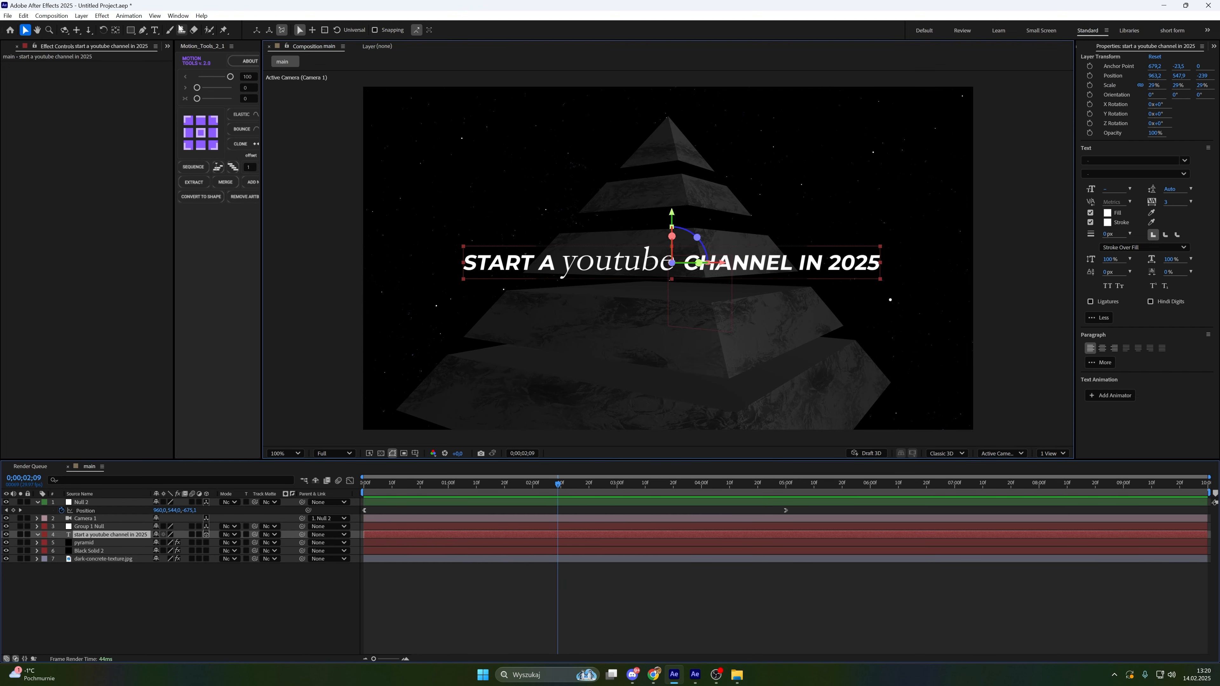
left_click(178, 15)
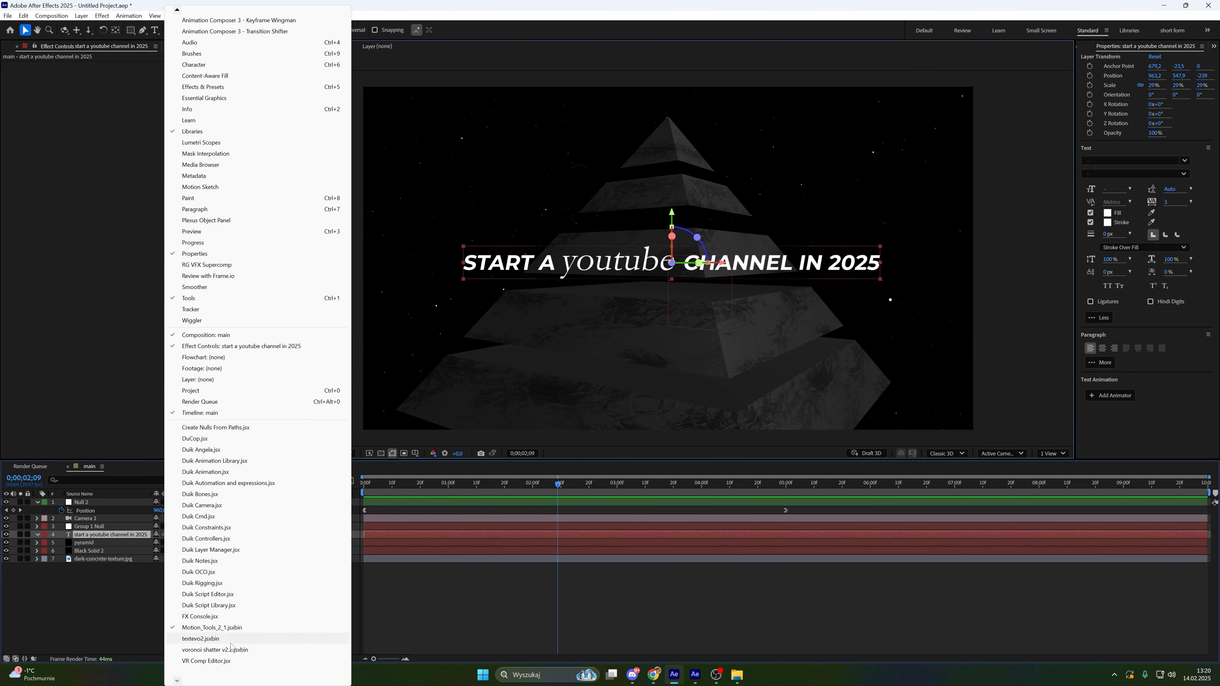
left_click(201, 639)
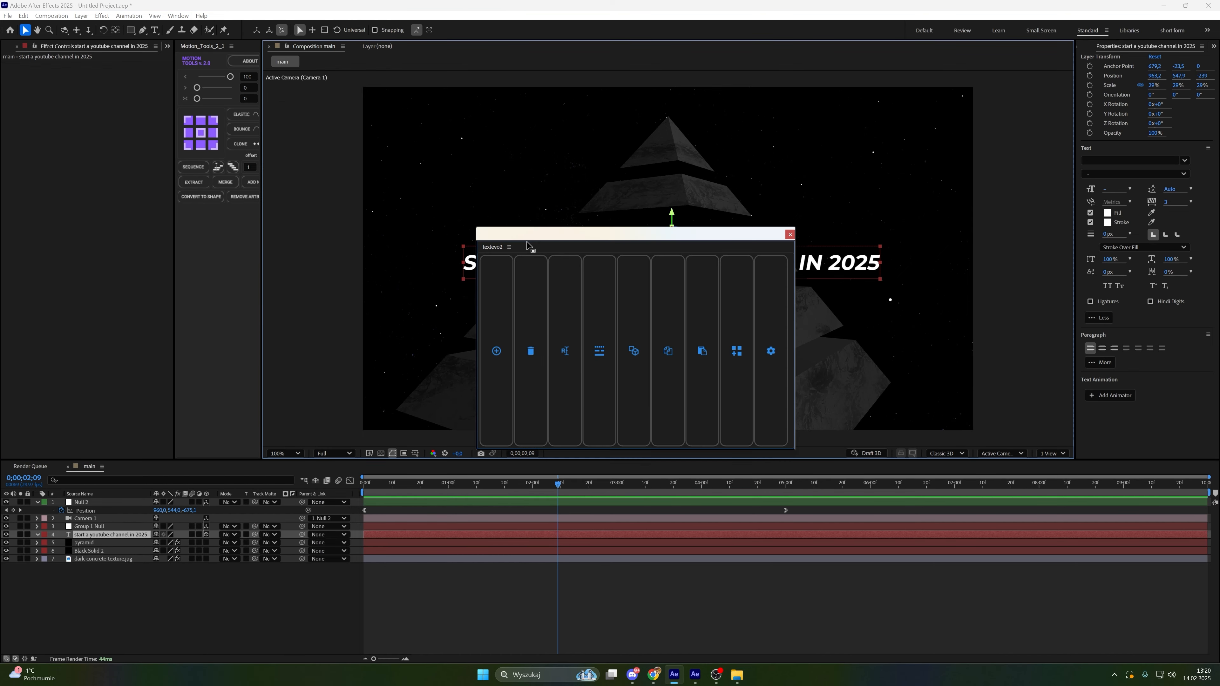
left_click(503, 302)
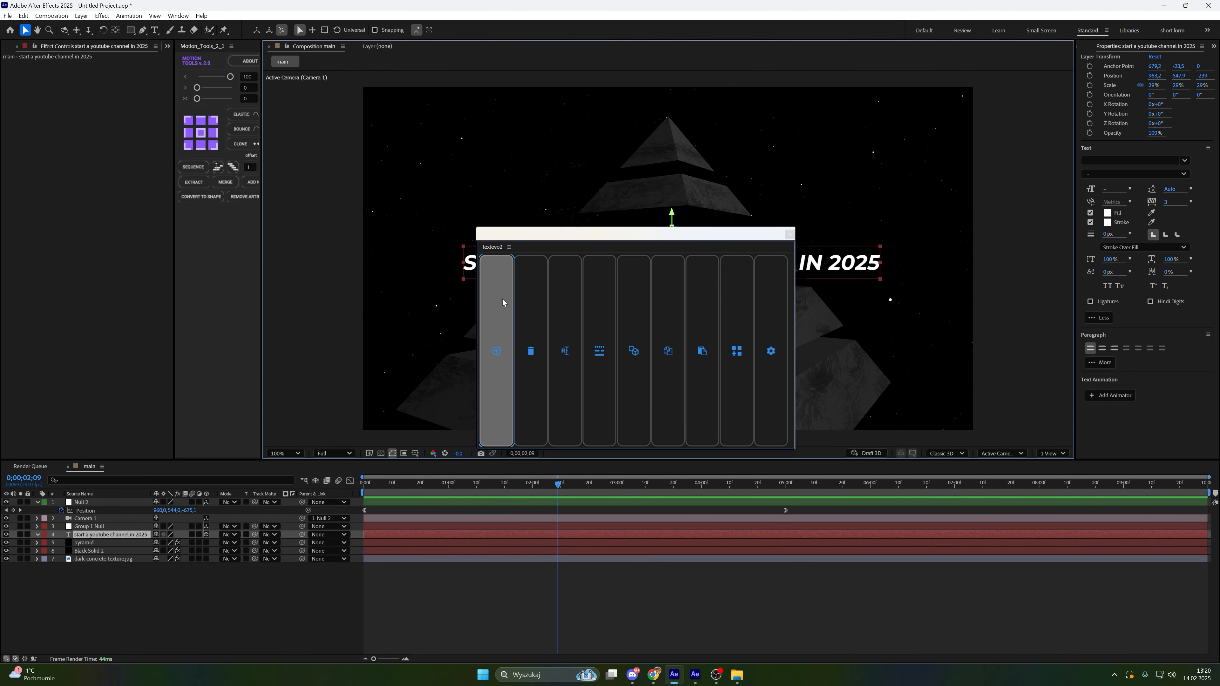
Set TextEvo to animate based on Words and shift its Strength keyframes earlier
left_click(601, 341)
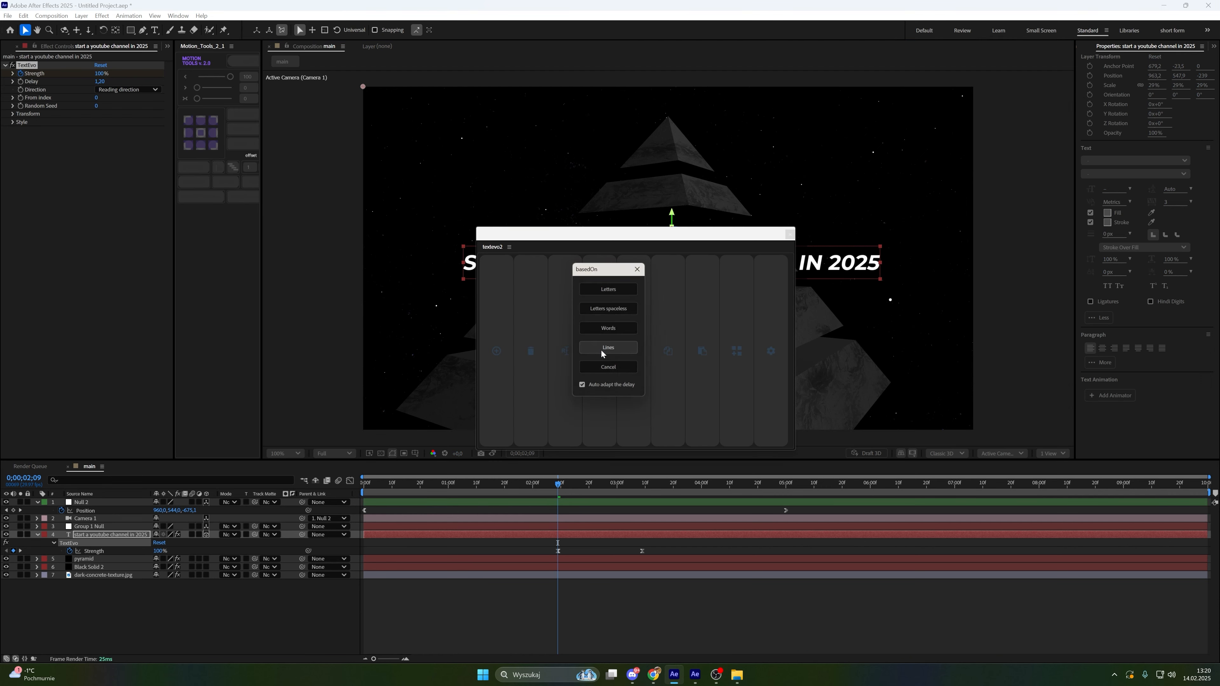
left_click(616, 332)
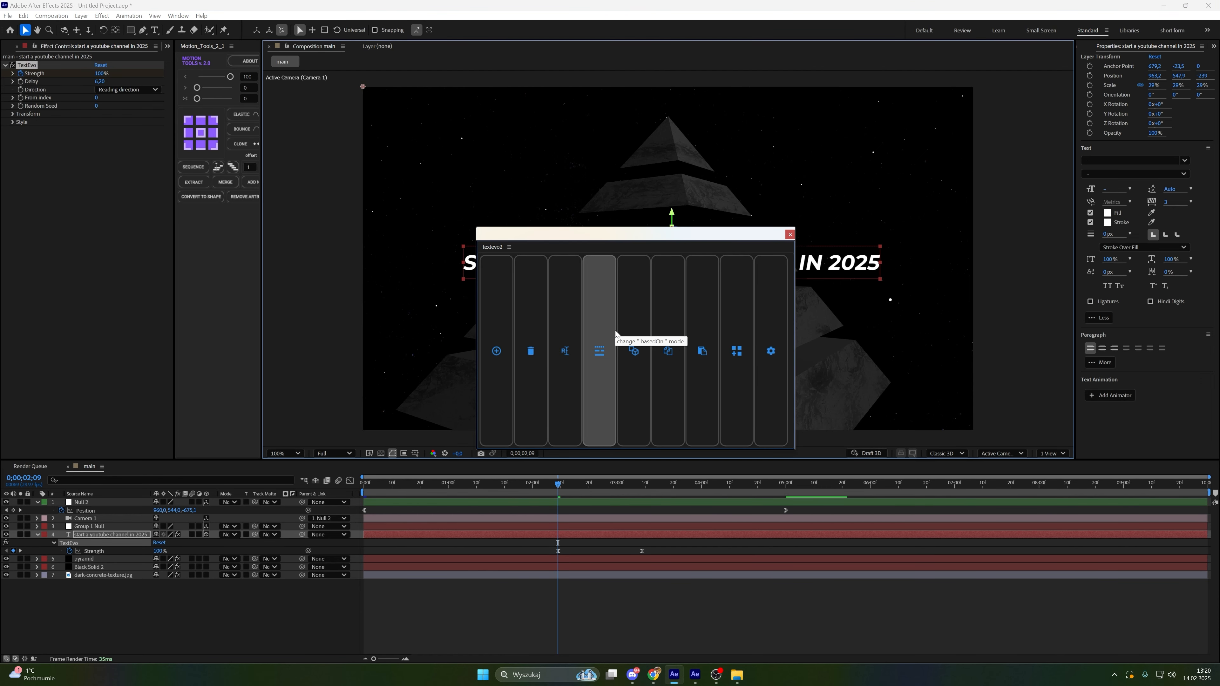
left_click_drag(669, 548, 470, 537)
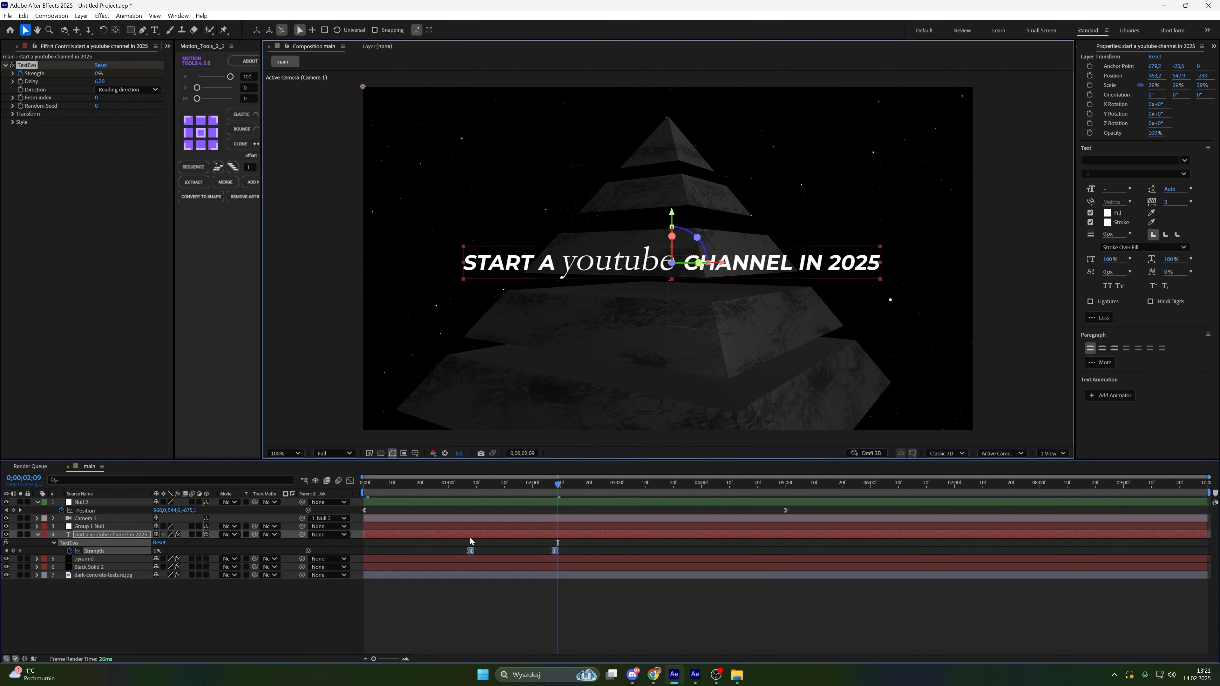
left_click(489, 544)
Set TextEvo's Transform Opacity to 0%
left_click(14, 113)
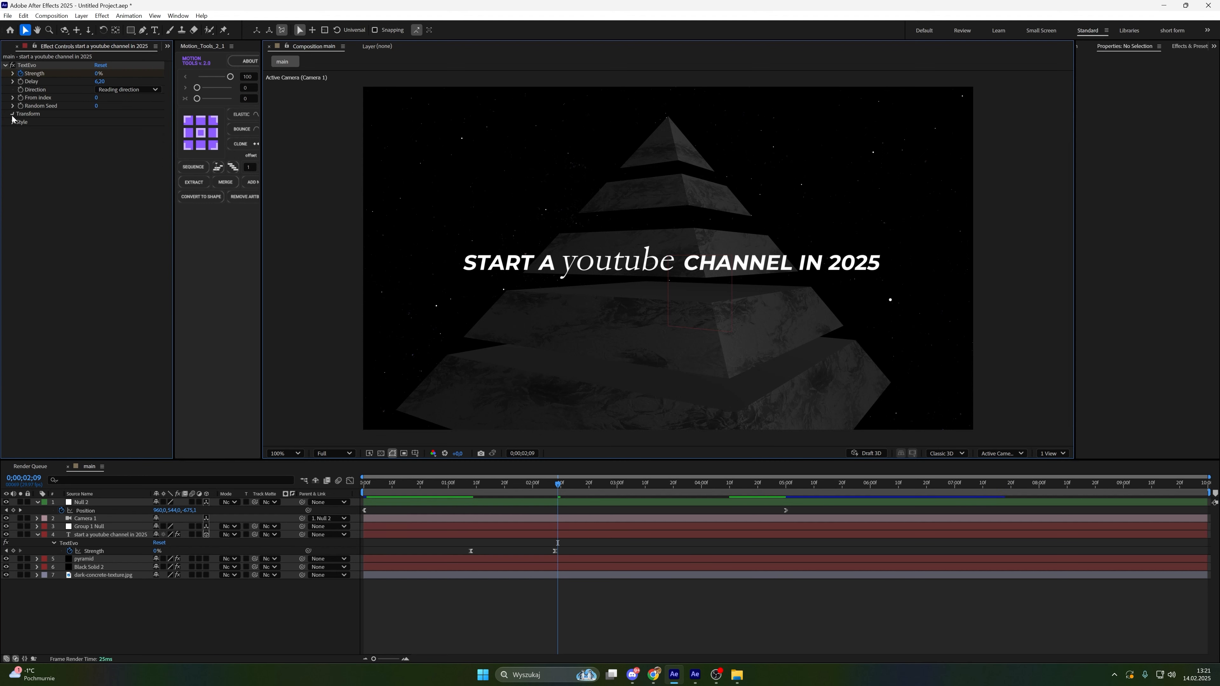
left_click(103, 162)
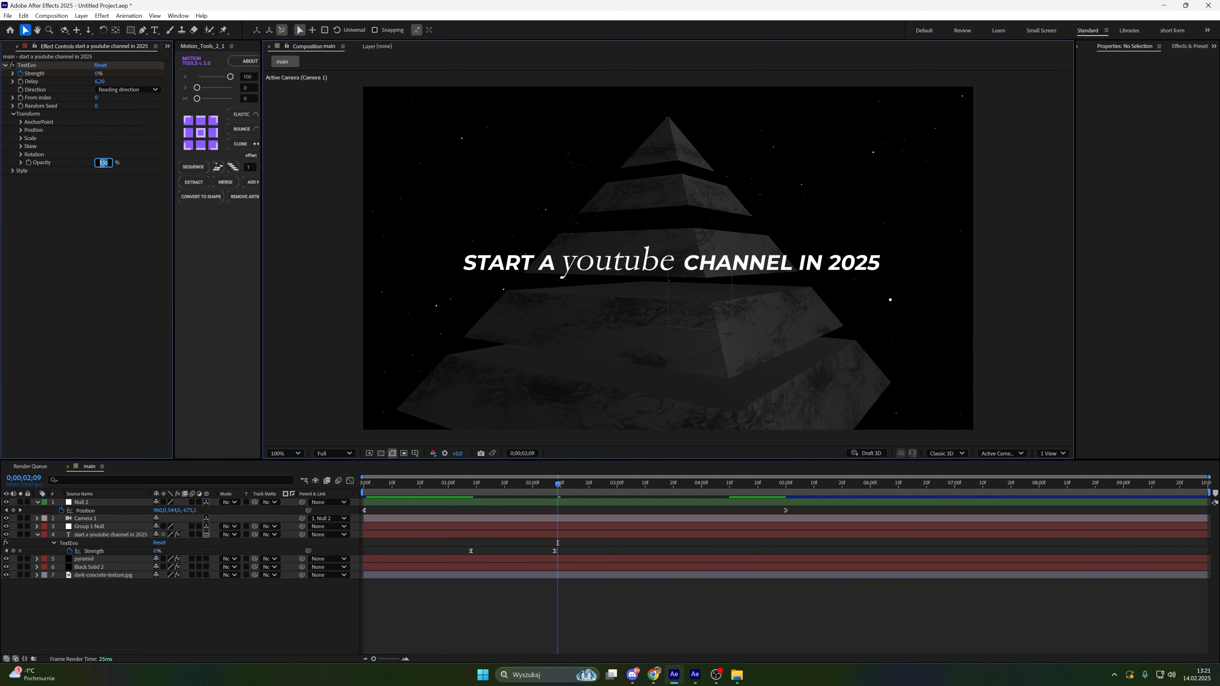
type("0")
key("Return")
Set TextEvo's Style Blur to 40
left_click(13, 170)
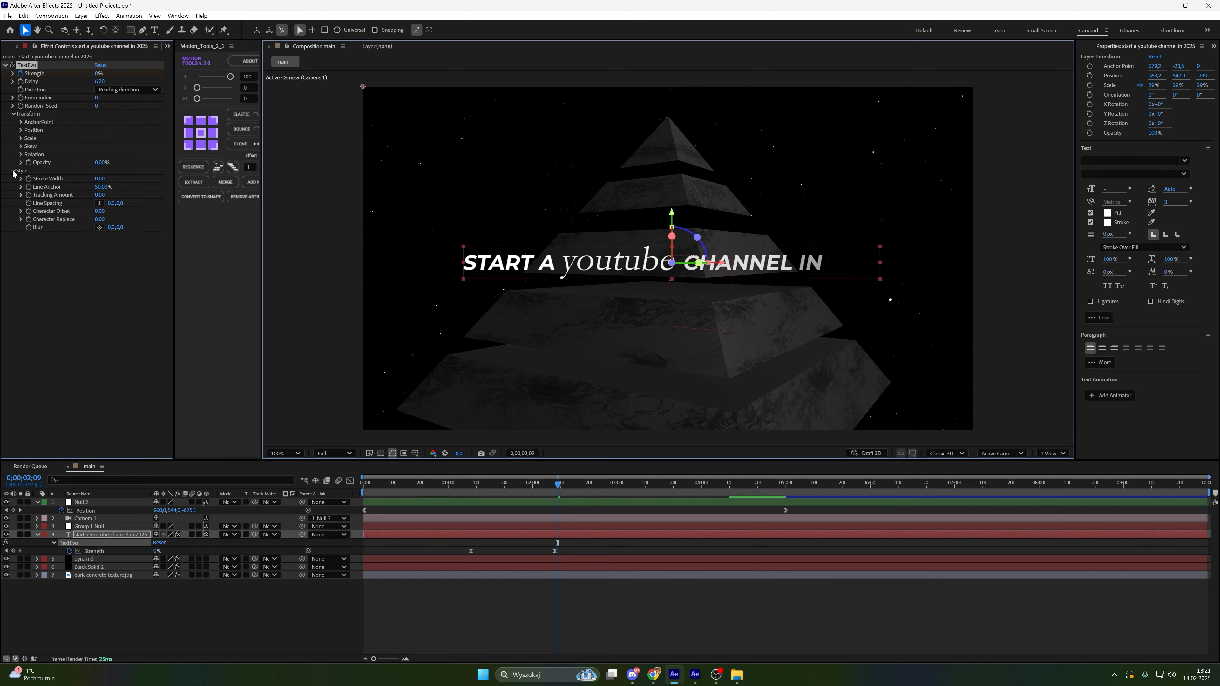
left_click(110, 227)
type("40")
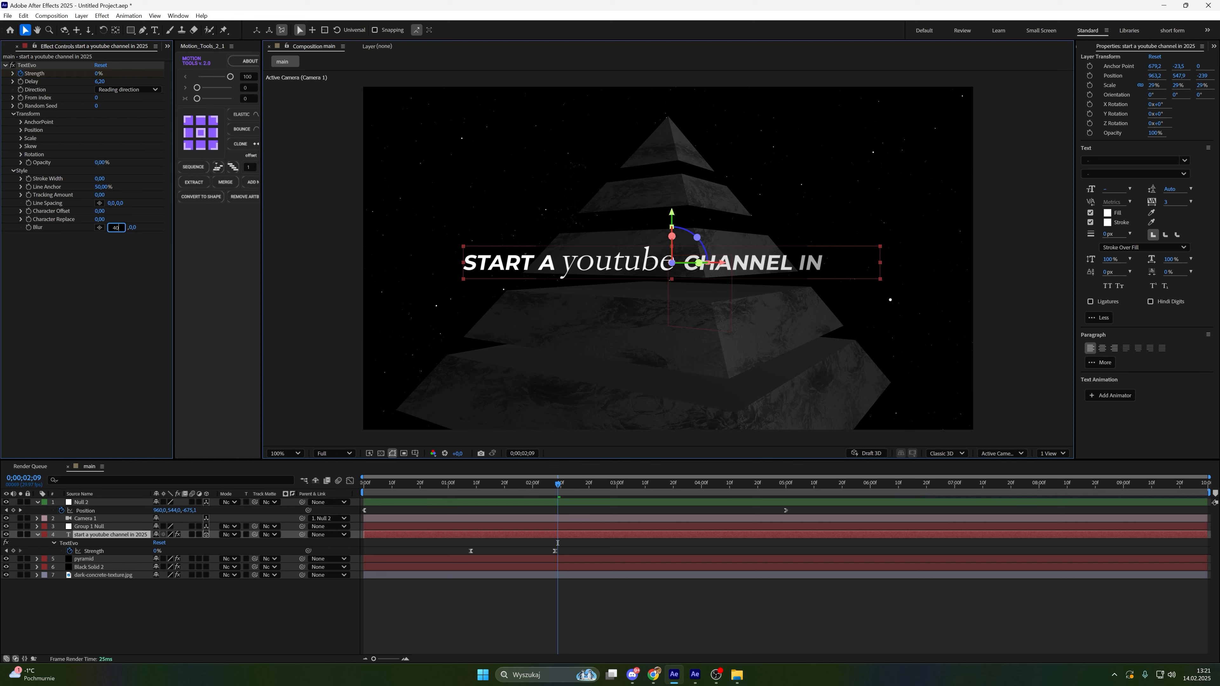
left_click(537, 606)
Preview the animation and play the pyramidee reference video
key("space")
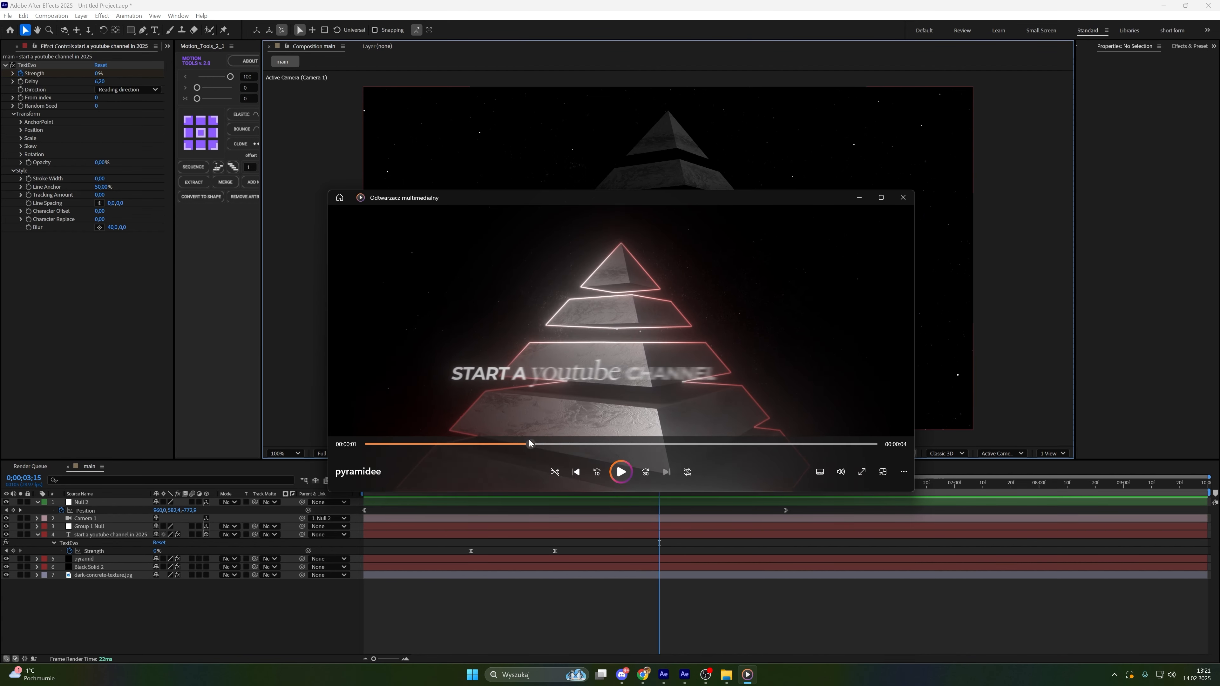
left_click_drag(529, 443, 486, 442)
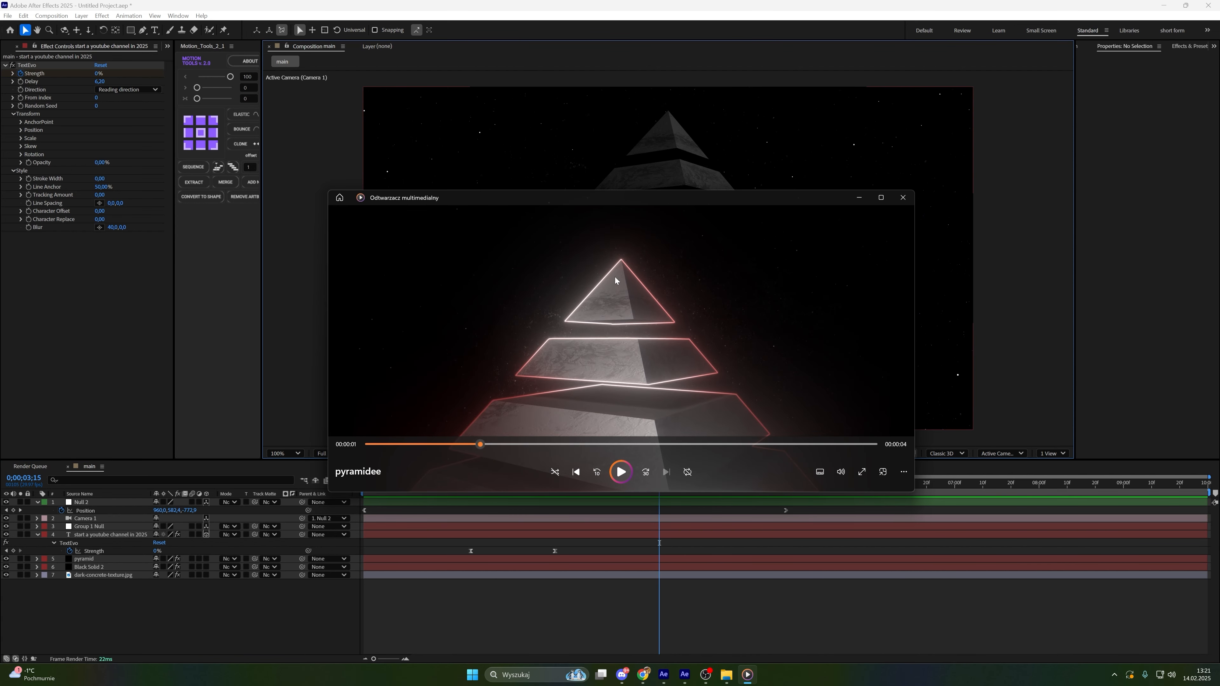
left_click(621, 472)
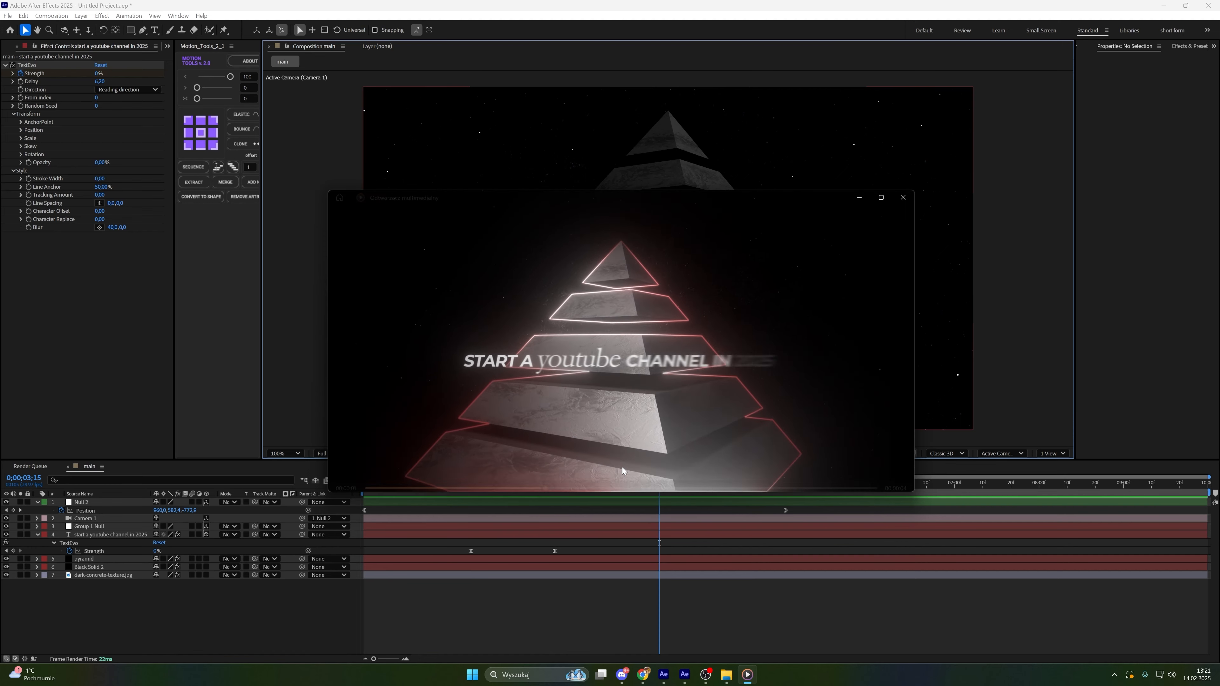
Scrub through the pyramidee reference video and close the media player
left_click(621, 472)
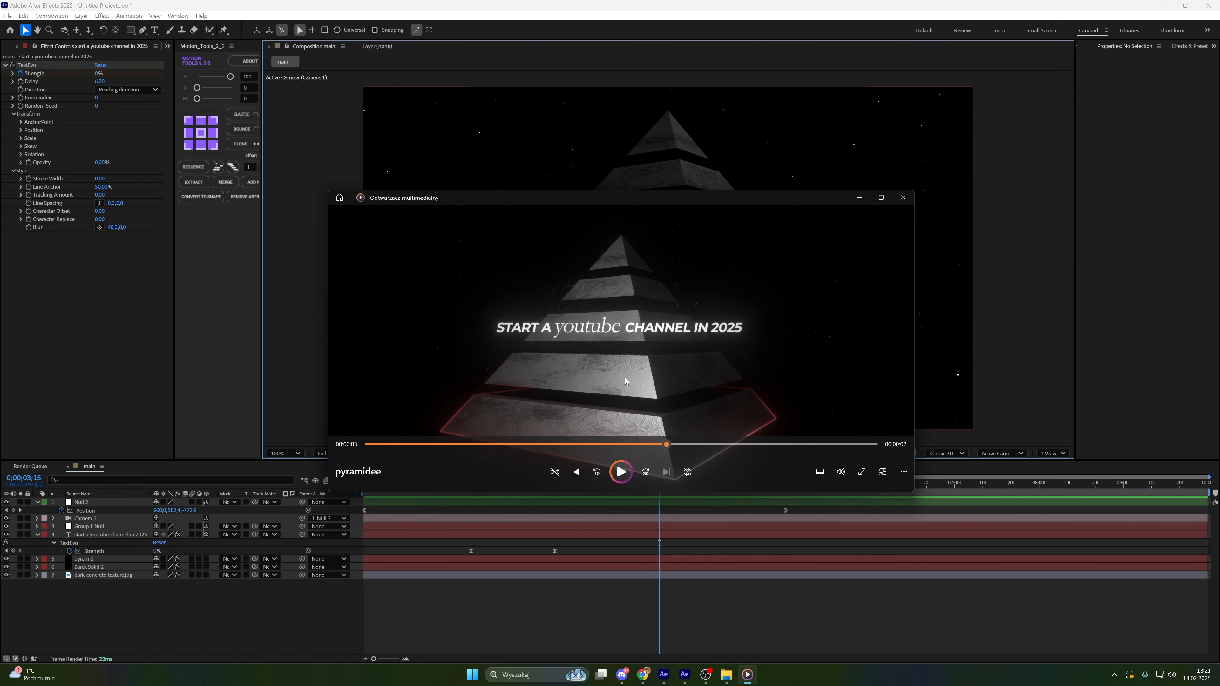
left_click_drag(666, 445, 781, 451)
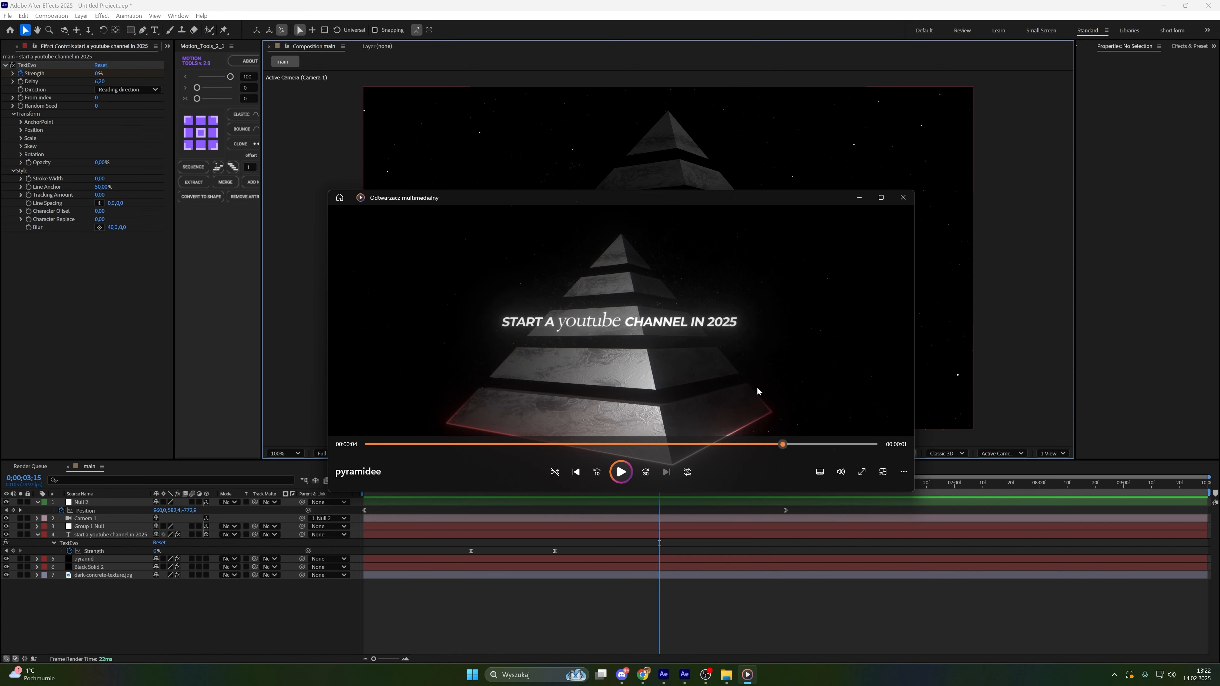
left_click(903, 197)
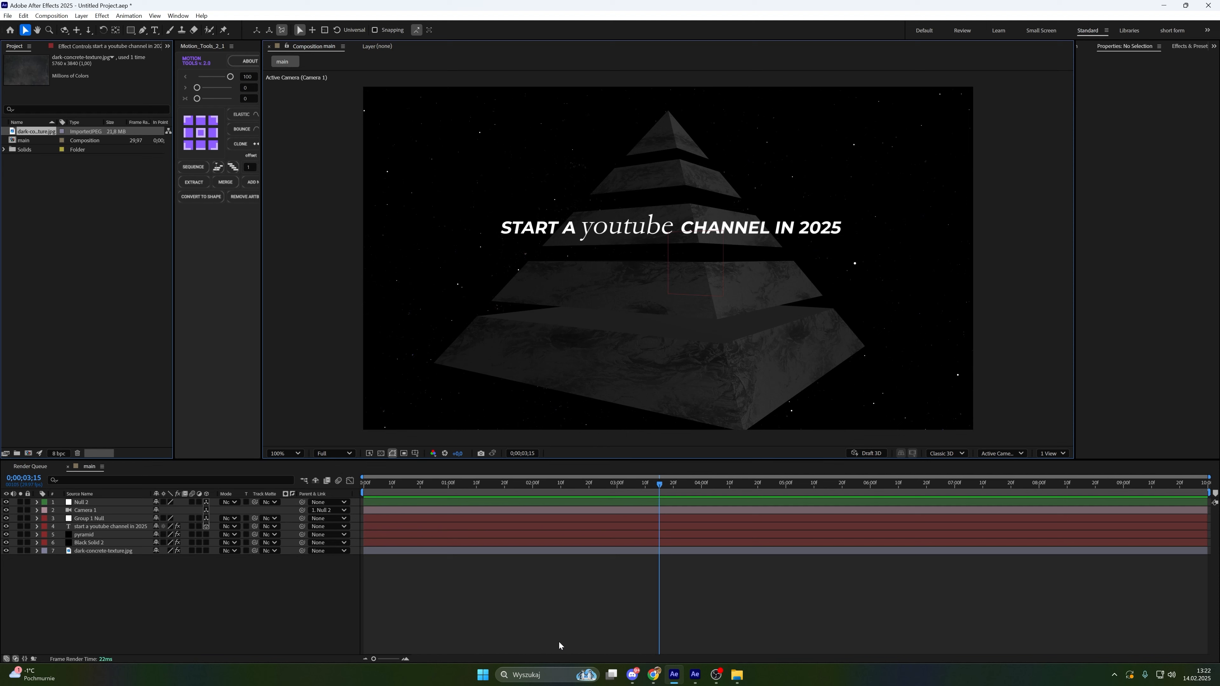
Pre-compose all layers in main into a new pre-comp, open it, and undo the last change
left_click(193, 601)
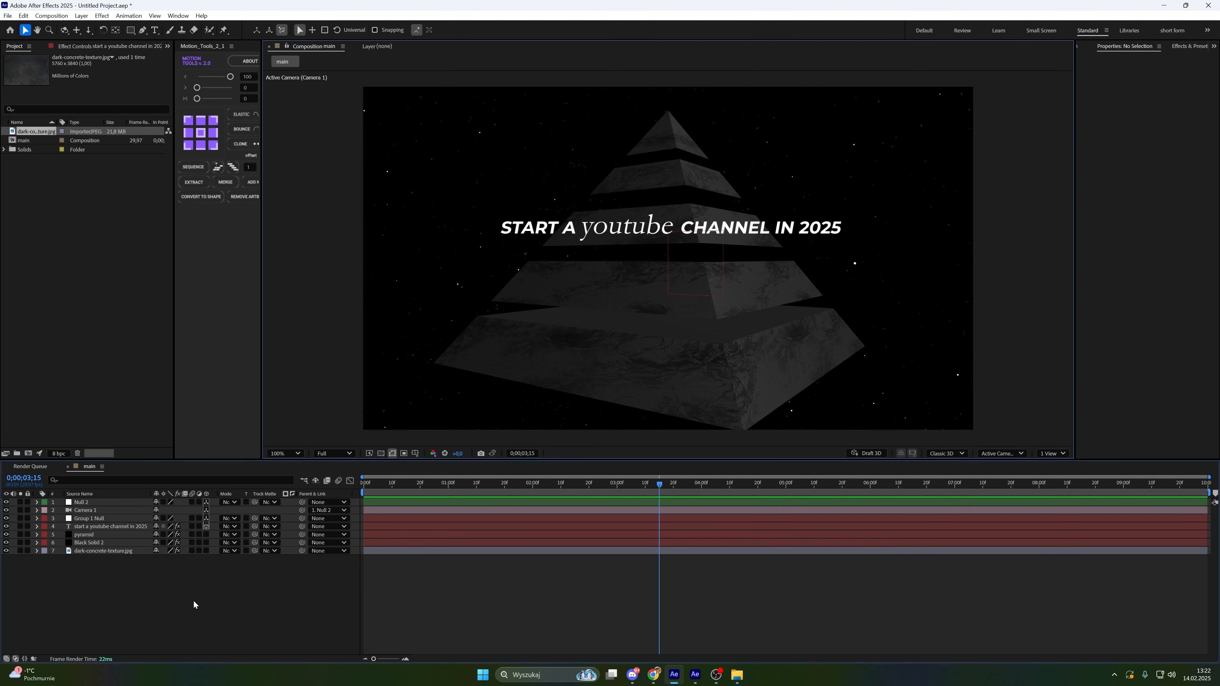
left_click_drag(193, 605, 126, 500)
right_click(125, 522)
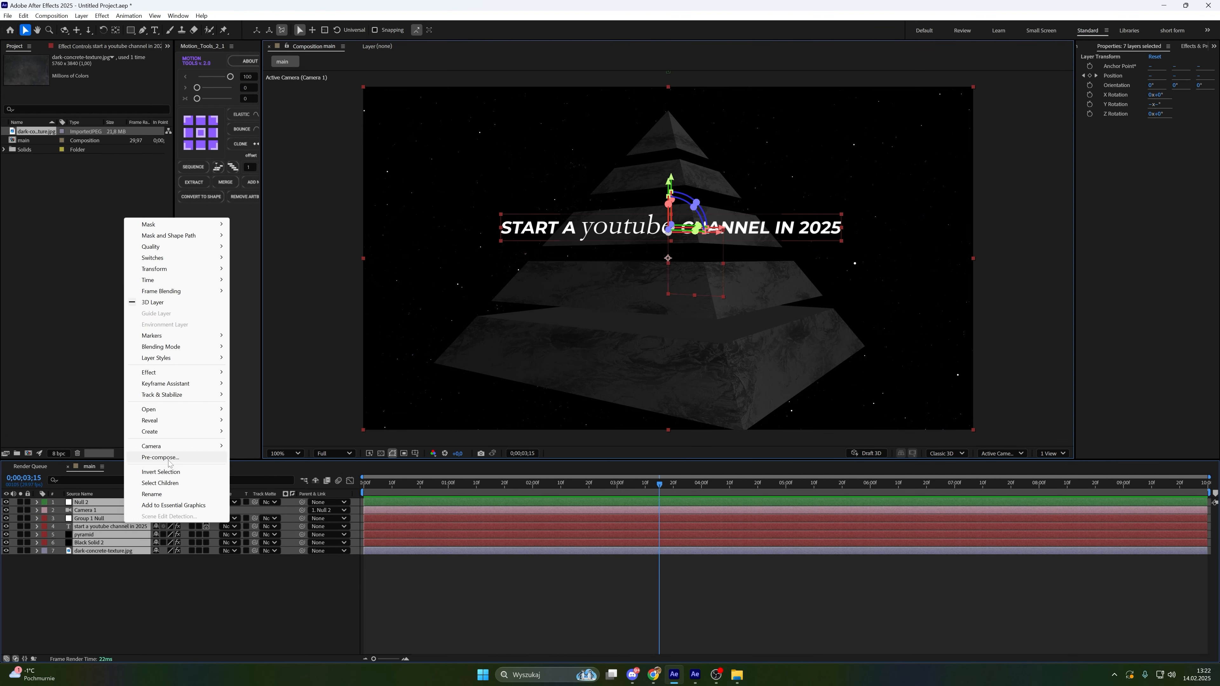
left_click(169, 460)
left_click(655, 408)
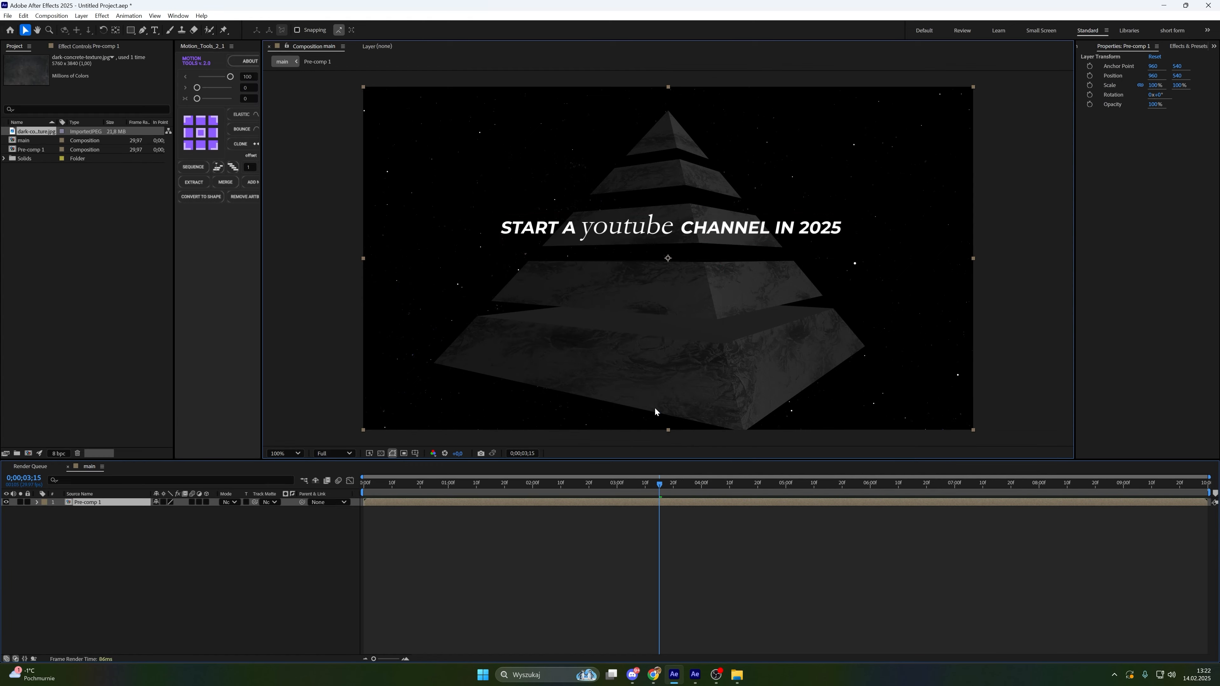
double_click(96, 503)
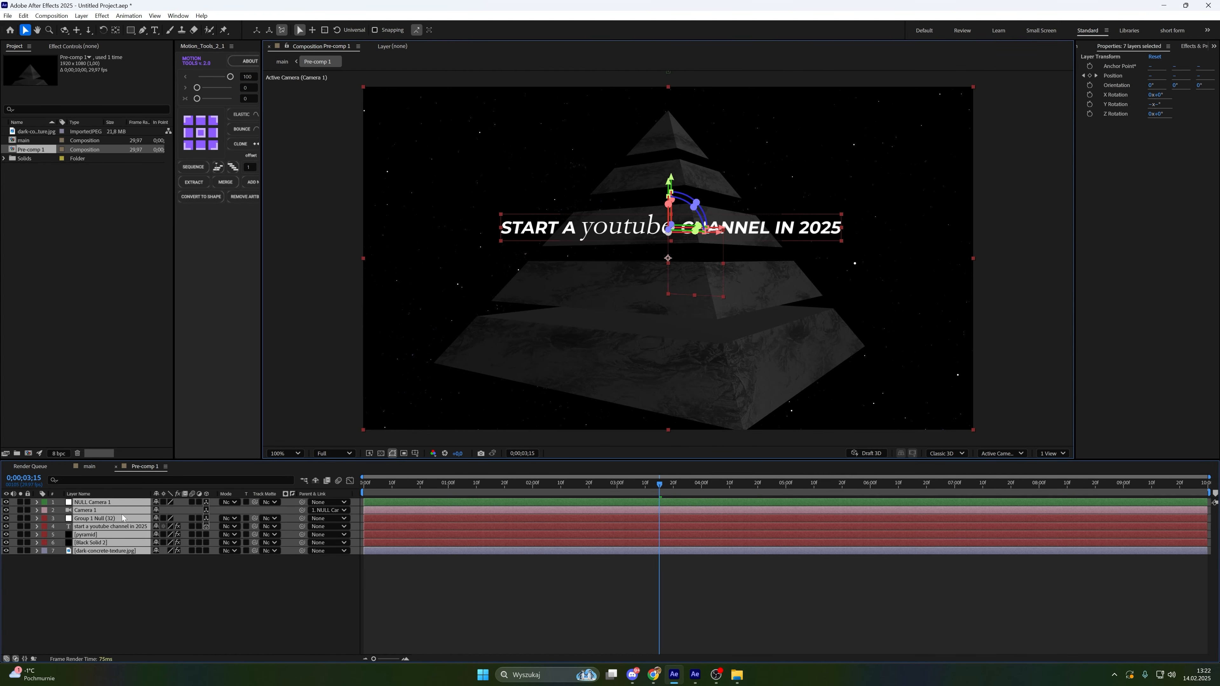
left_click(96, 467)
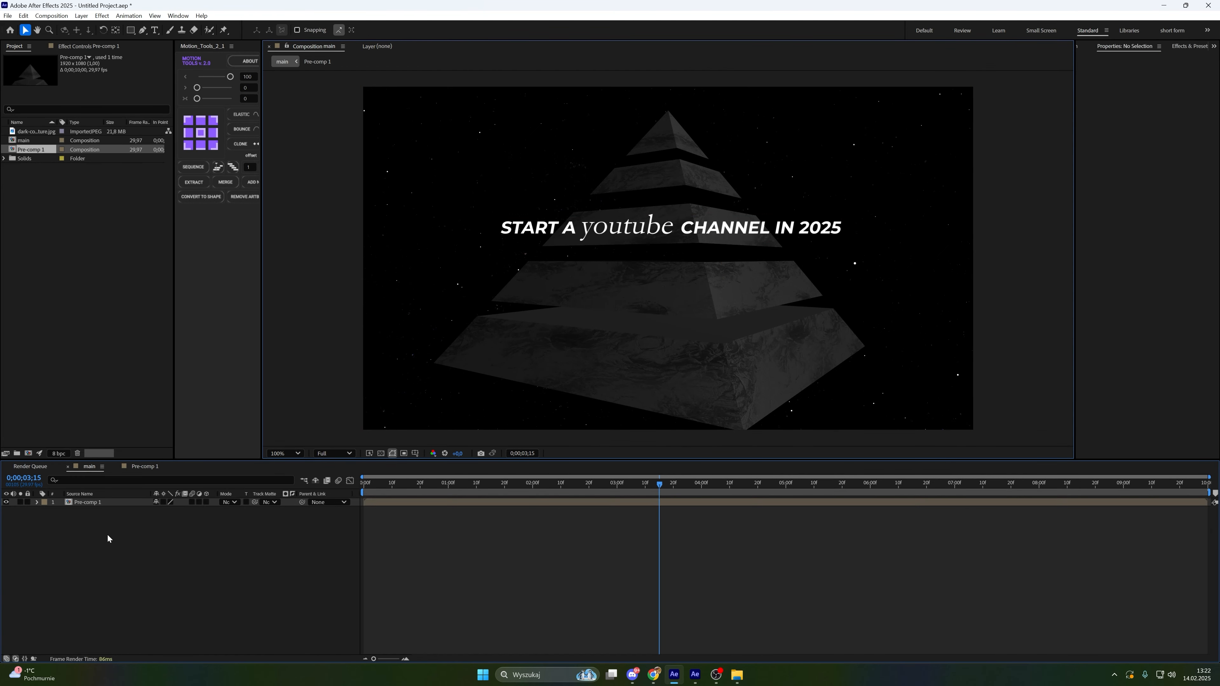
key("ctrl+z")
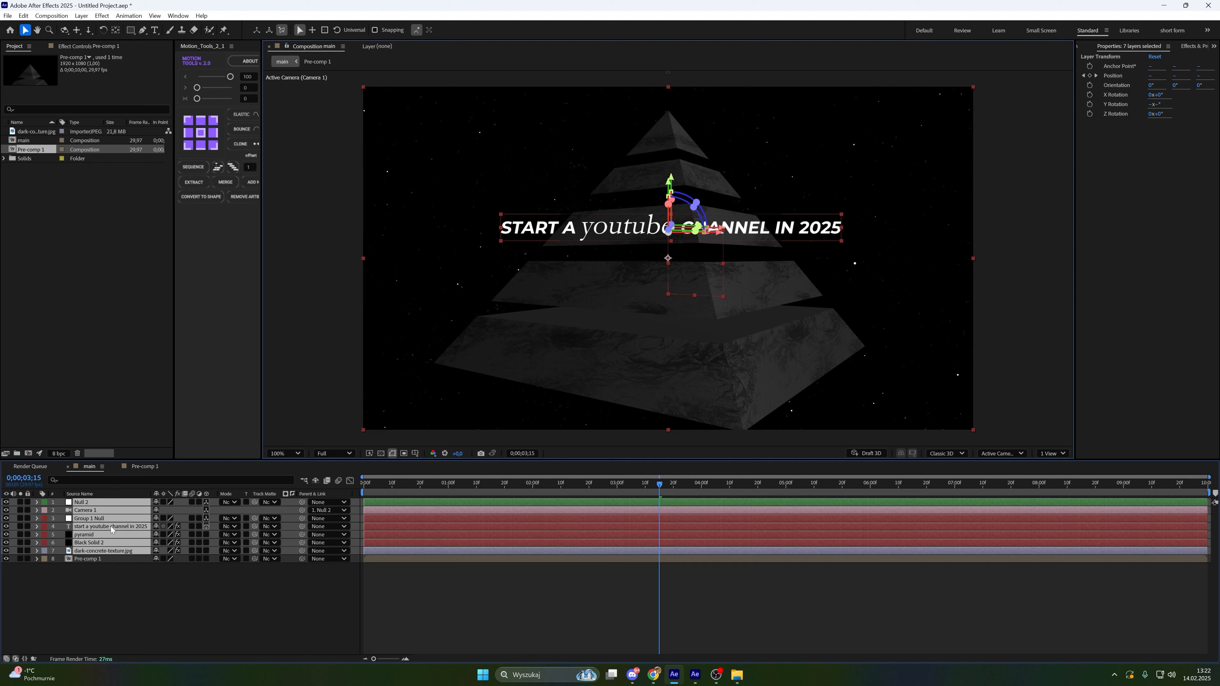
Rename the Pre-comp 1 layer in main to strokes
left_click(106, 558)
right_click(109, 562)
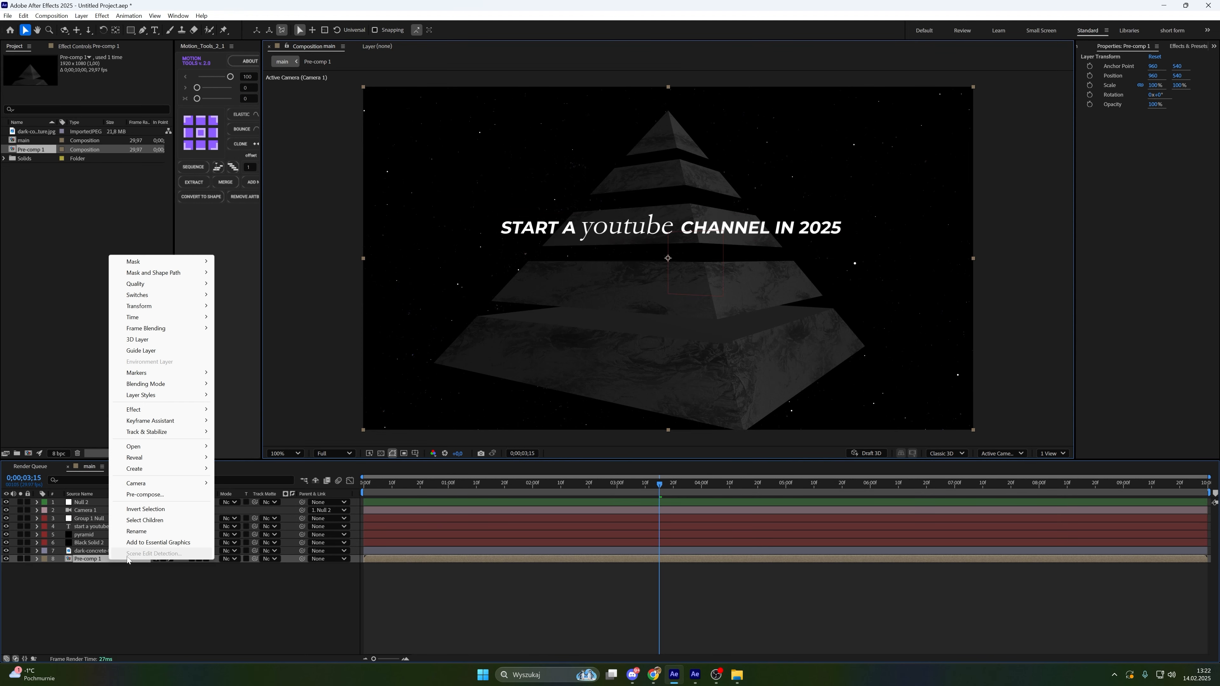
left_click(140, 537)
type("sto")
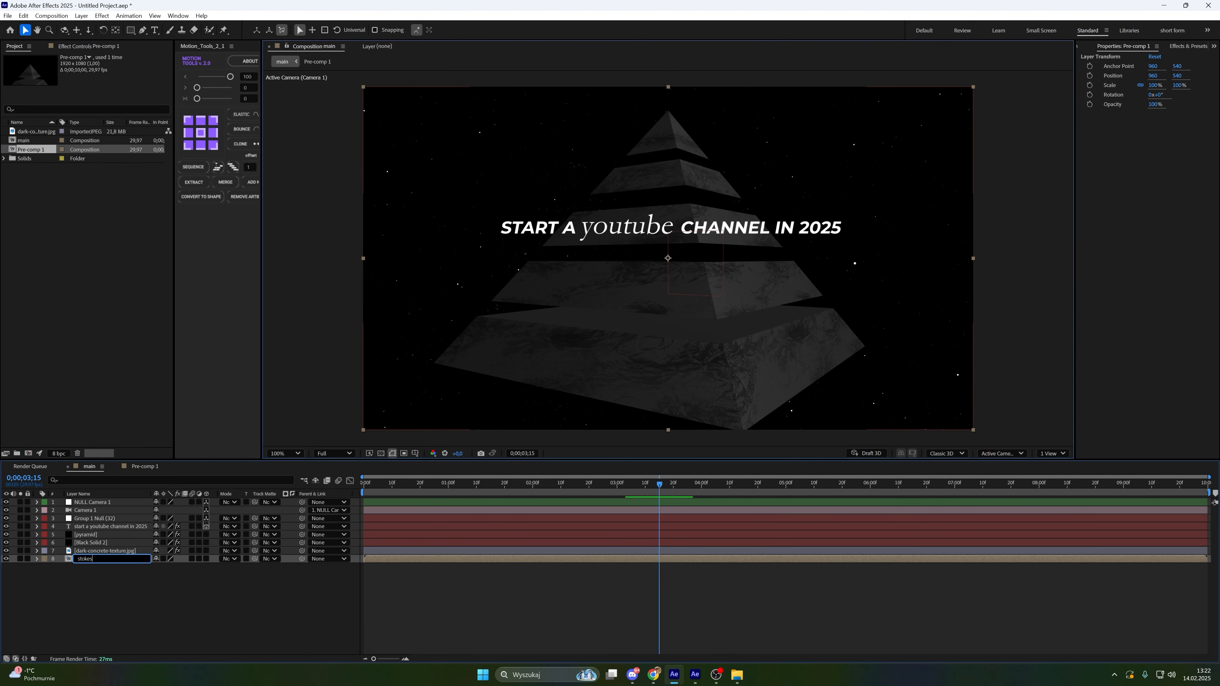
type("kes")
key("Return")
Inside the strokes pre-comp, delete the texture, Black Solid 2 and title text layers
double_click(125, 559)
left_click(130, 572)
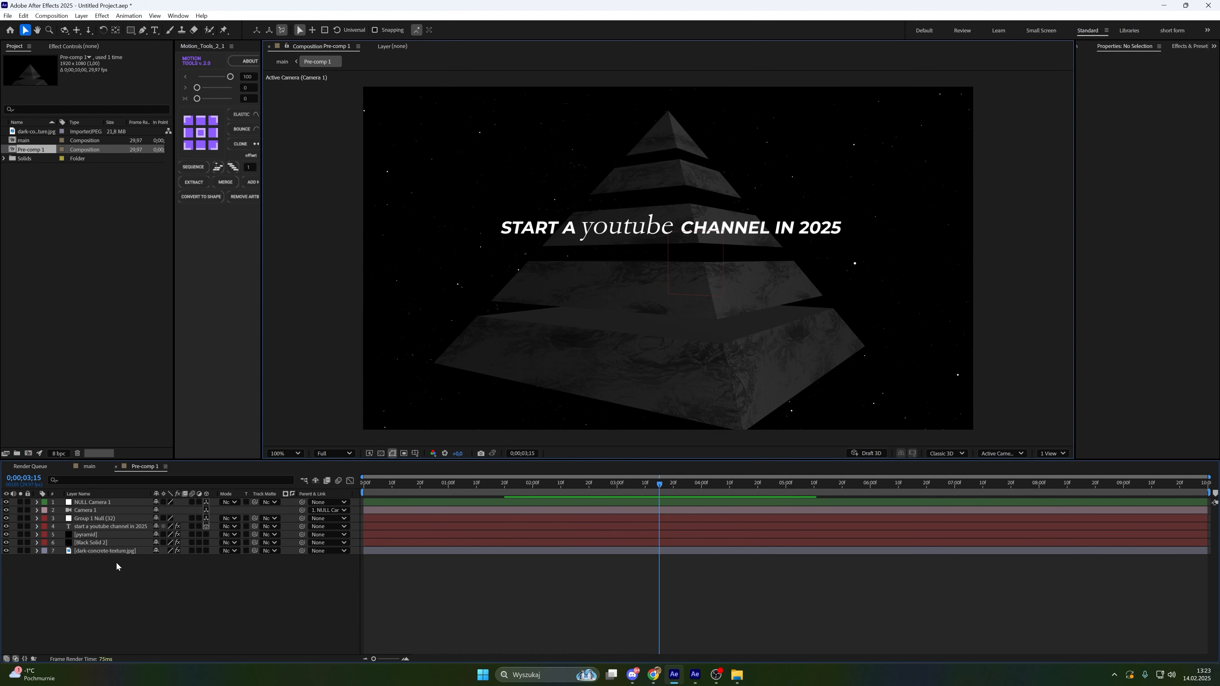
left_click(110, 519)
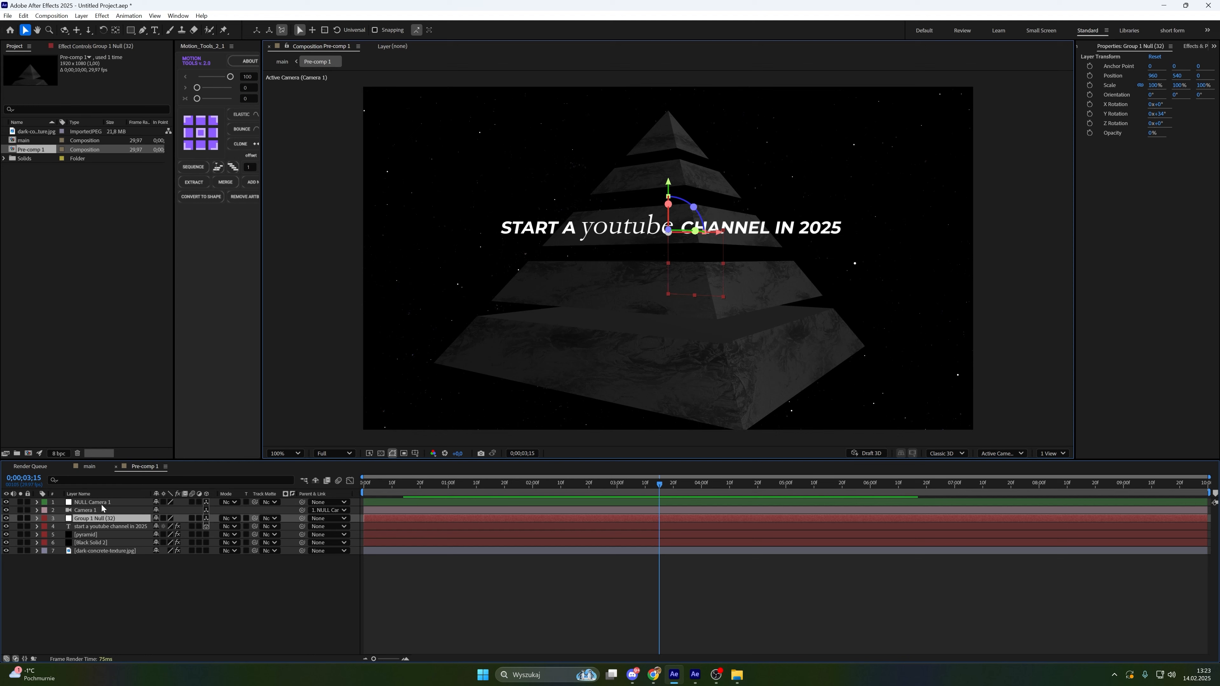
left_click(106, 551)
key("Delete")
left_click(104, 544)
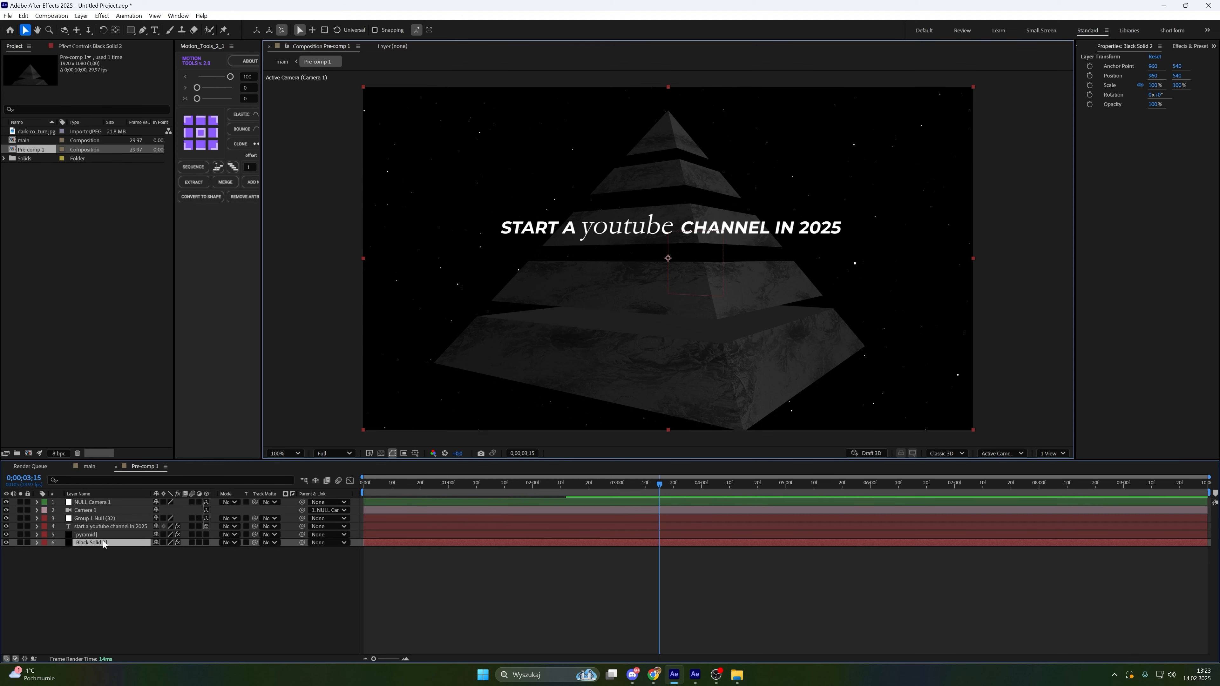
key("Delete")
left_click(102, 527)
key("Delete")
Pre-compose the remaining camera, null and pyramid layers into a new pre-comp
key("space")
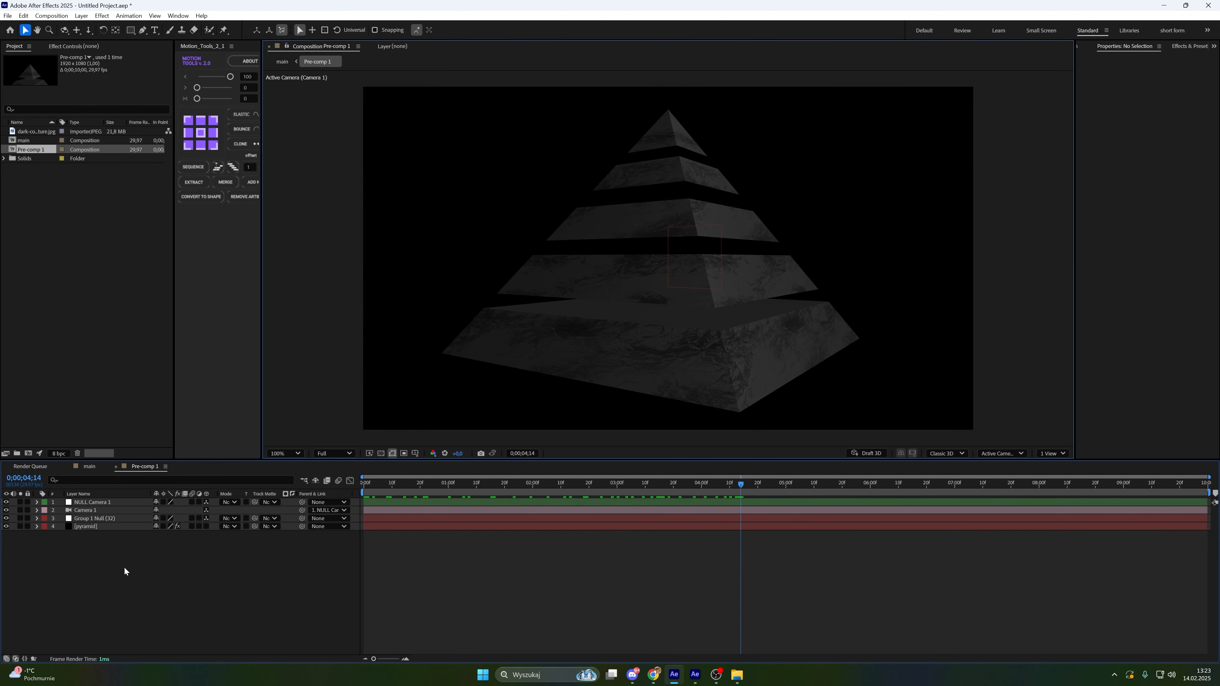
key("ctrl+a")
right_click(115, 507)
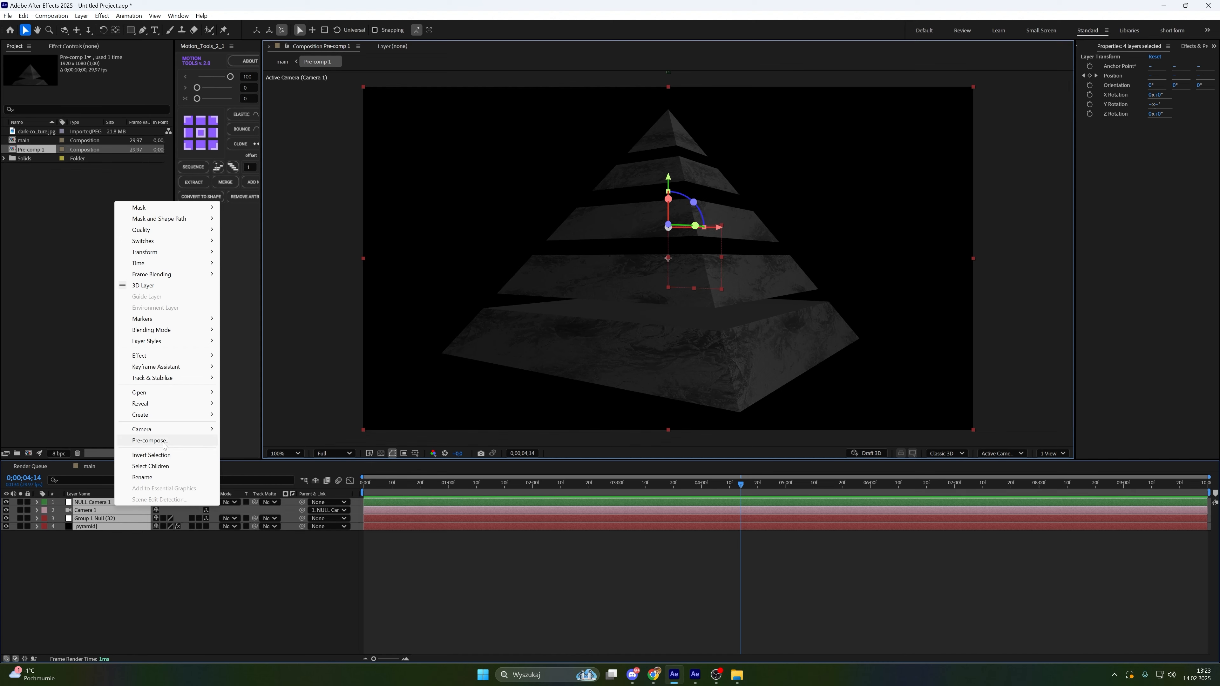
left_click(149, 441)
key("Return")
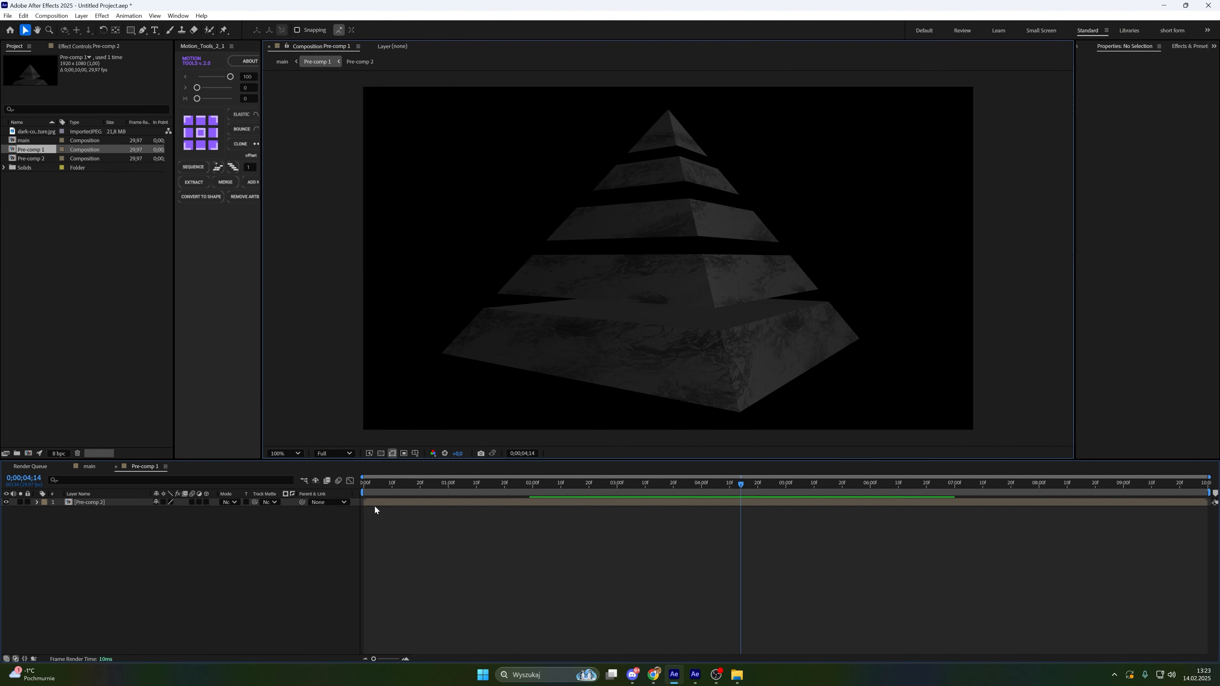
Apply a Fill effect to Pre-comp 2 and set its color to white
left_click(375, 505)
key("ctrl+space")
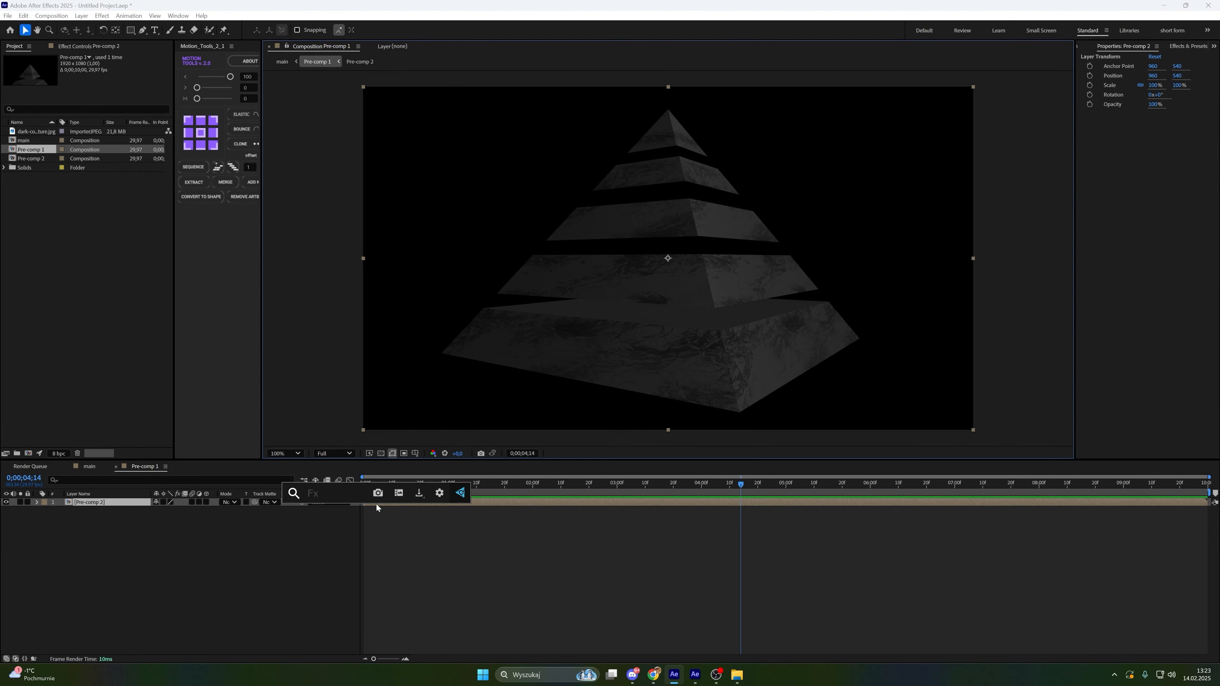
type("f")
left_click(353, 577)
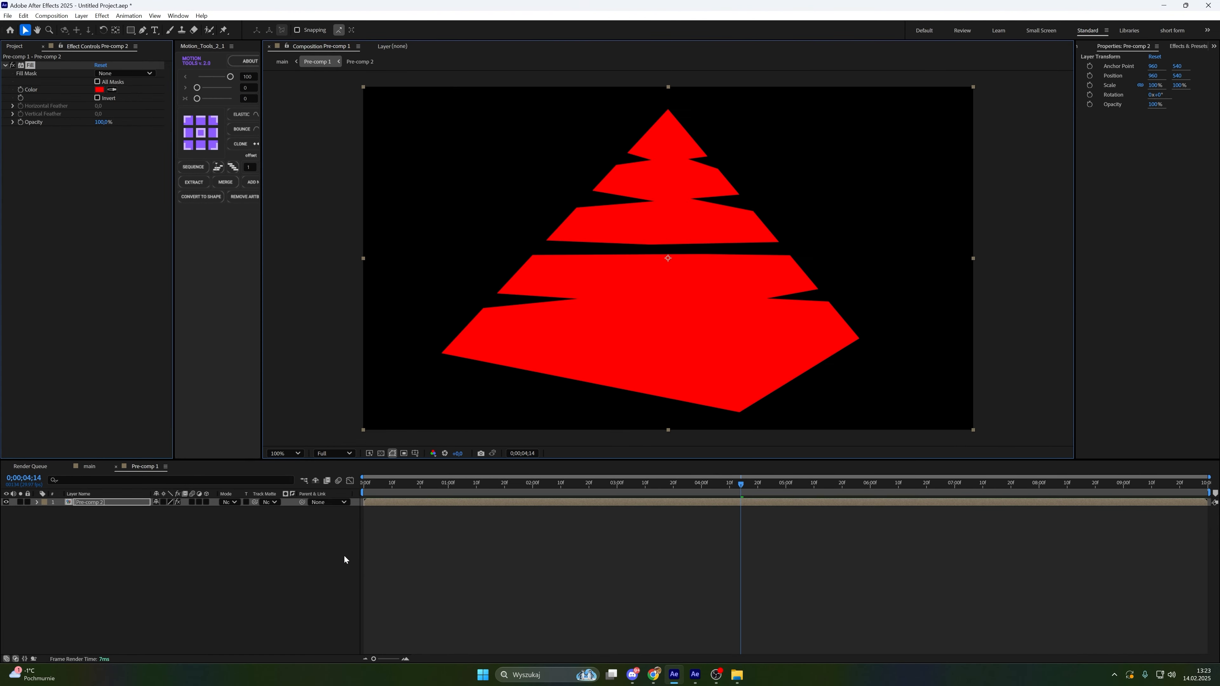
left_click_drag(514, 300, 498, 273)
left_click(703, 279)
Add the Vegas effect to the Pre-comp 2 layer
left_click(581, 507)
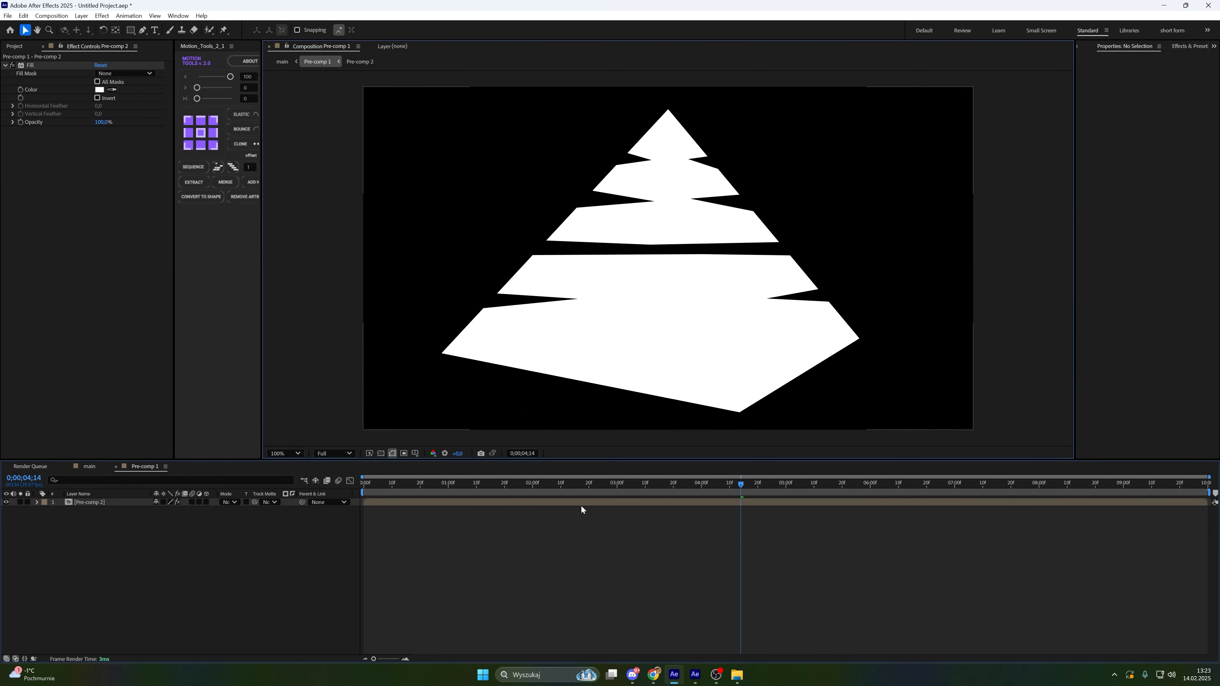
left_click(581, 506)
key("ctrl+space")
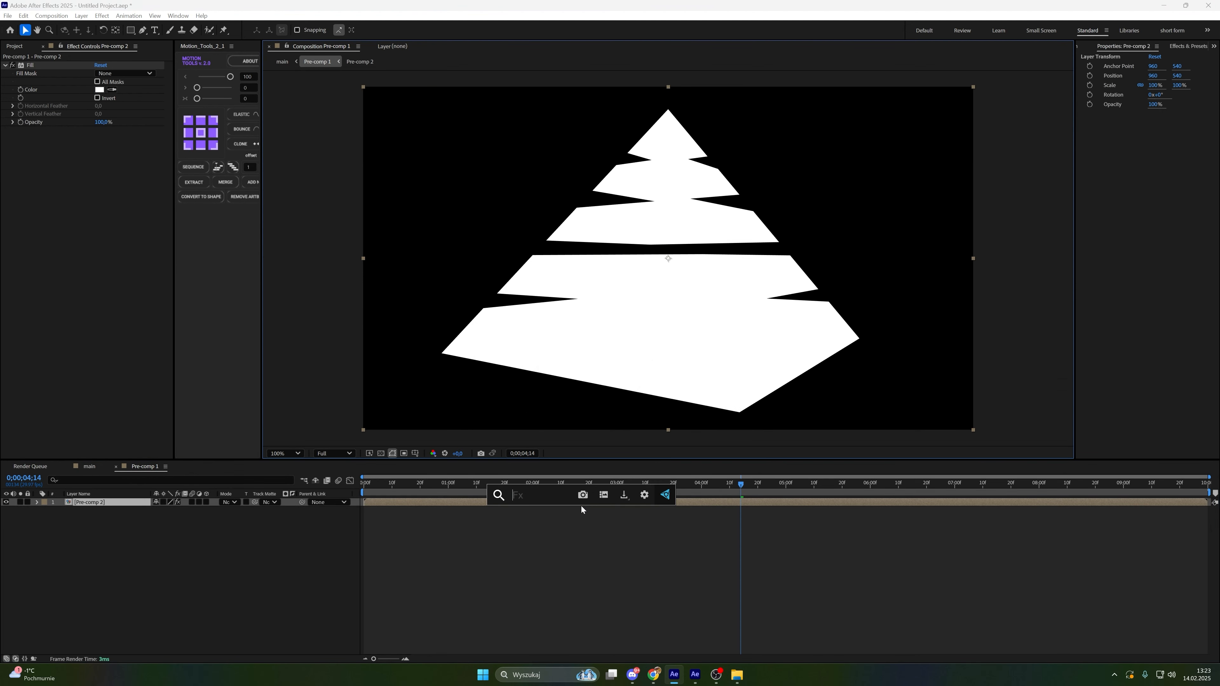
type("vegas")
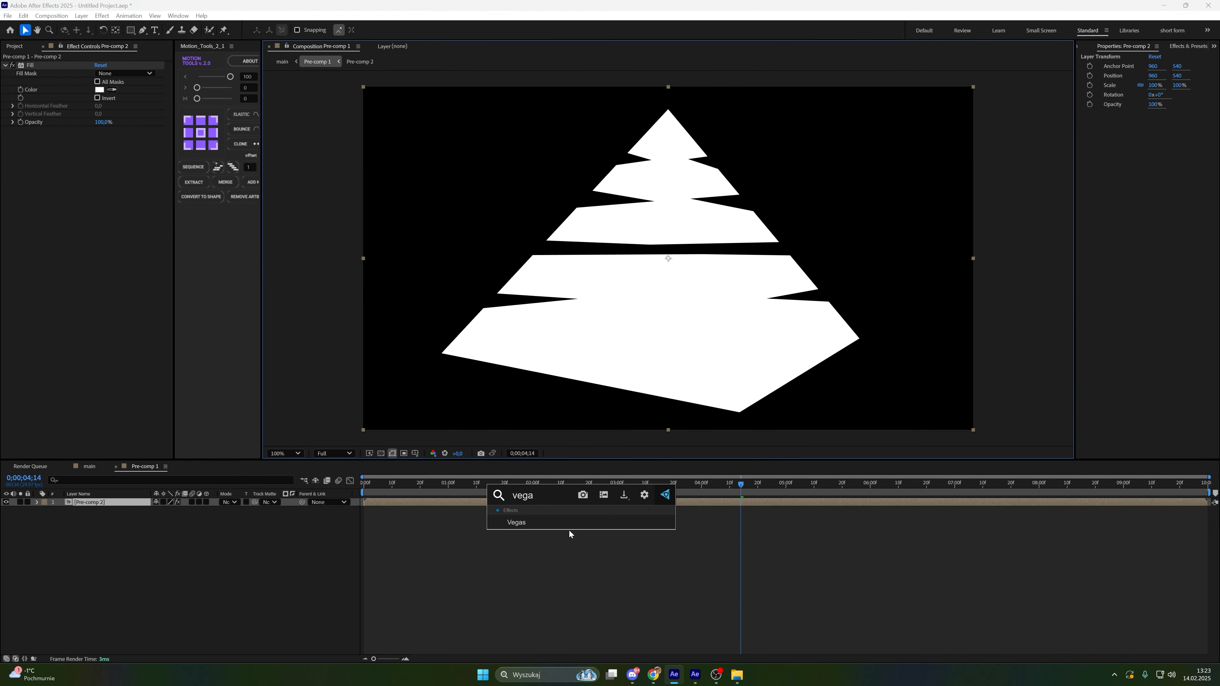
left_click(575, 519)
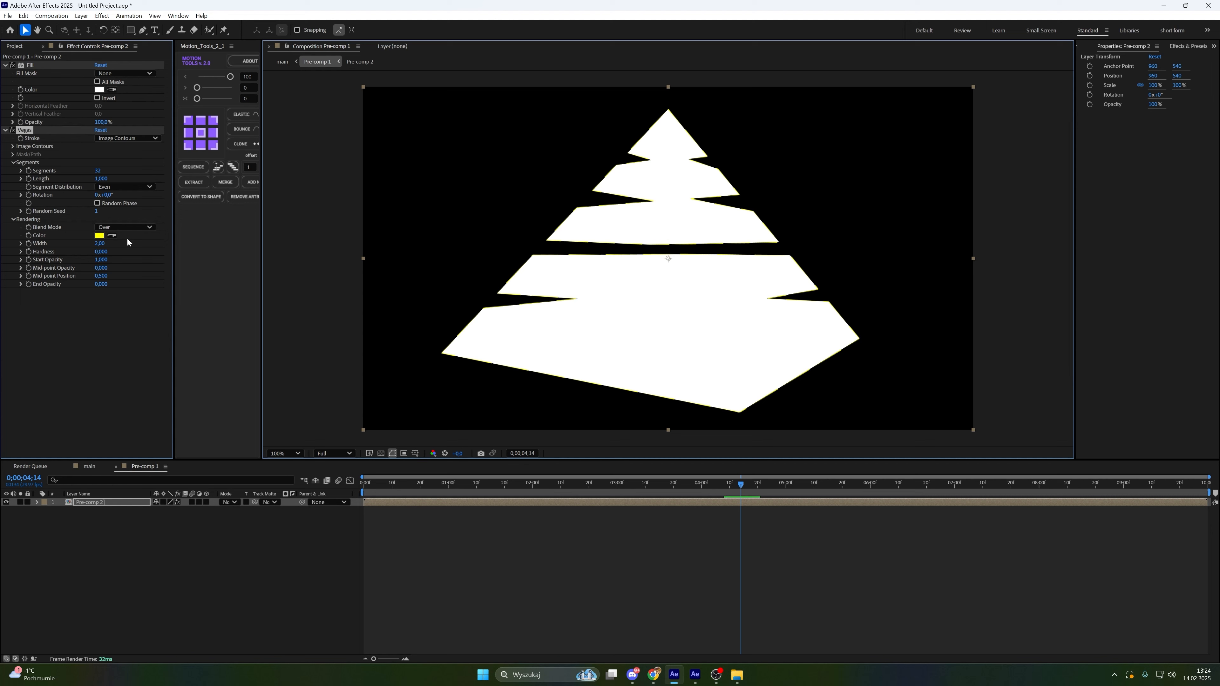
Set Vegas Segments to 1, Blend Mode to Transparent and End Opacity to 1
left_click(98, 172)
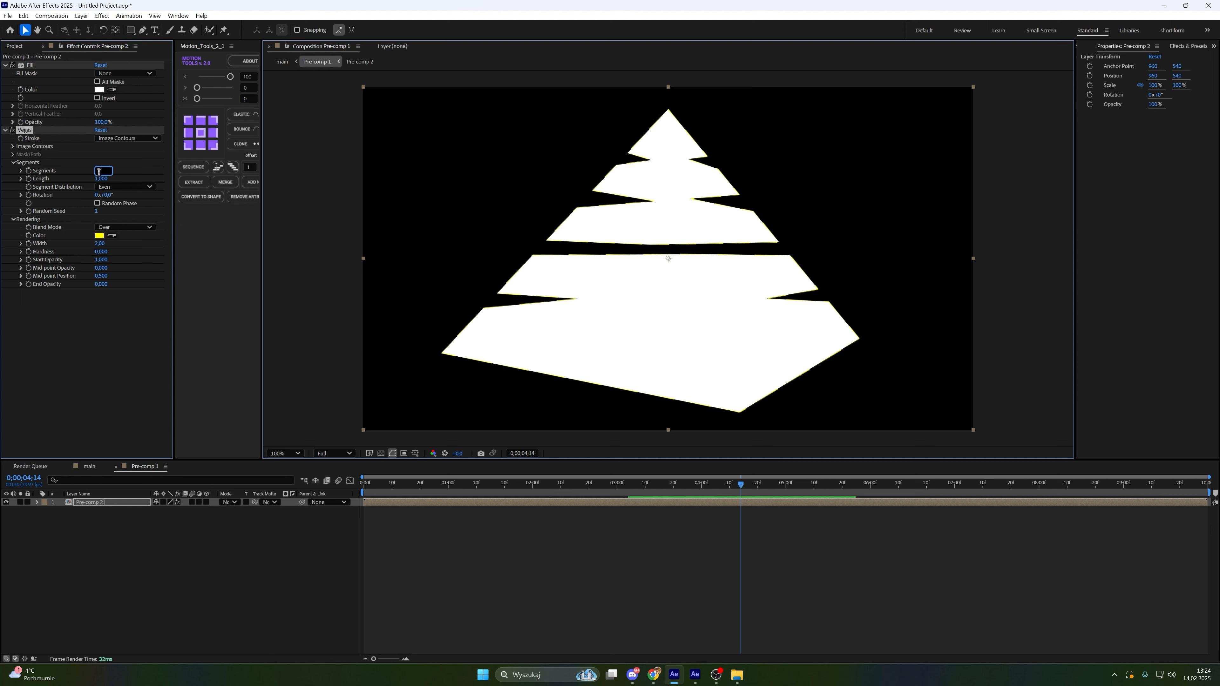
type("1")
key("Return")
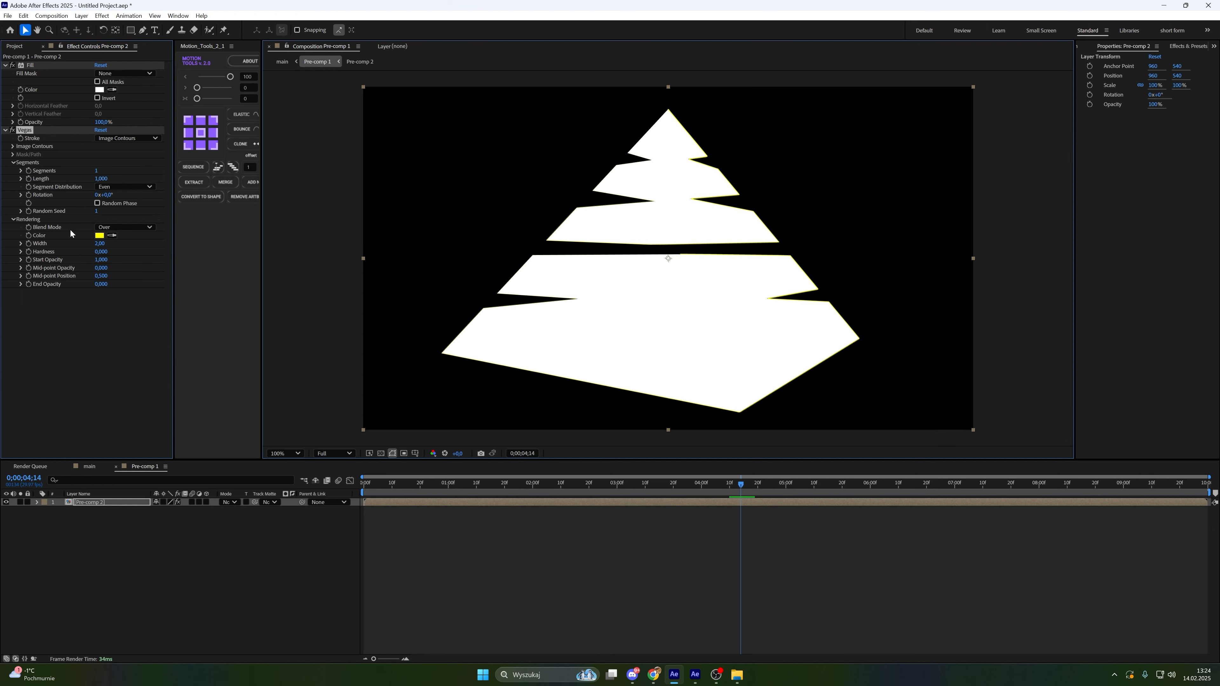
left_click(124, 227)
left_click(126, 239)
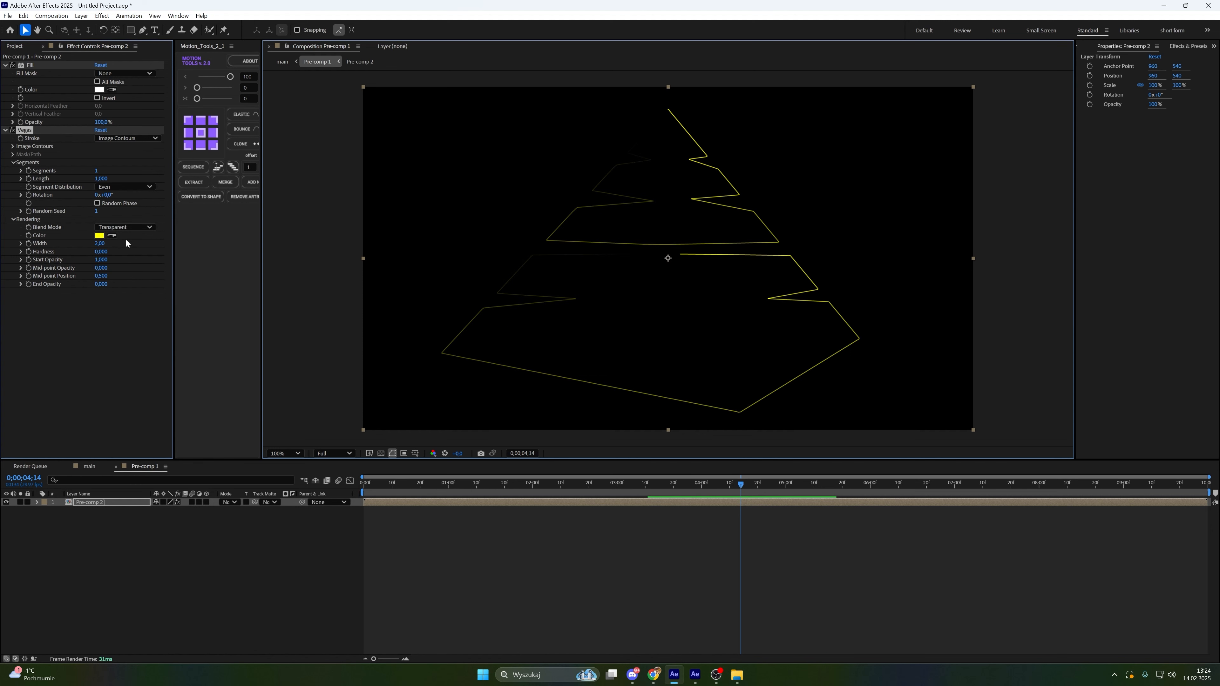
left_click(102, 244)
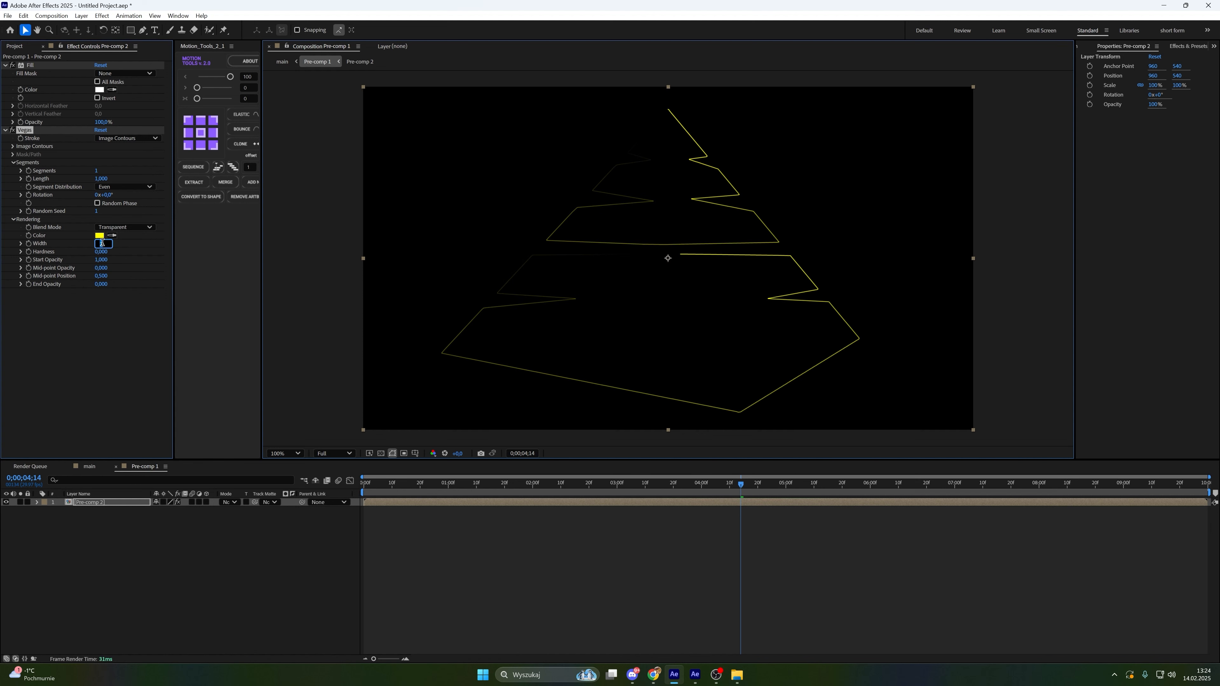
key("Return")
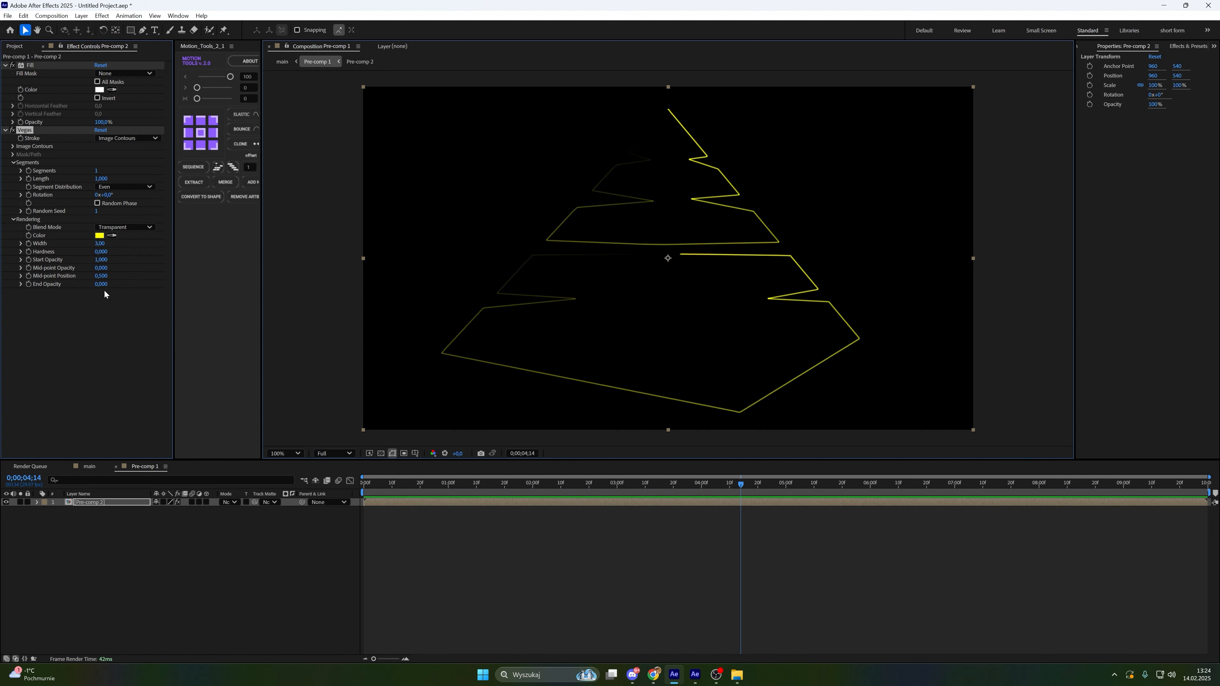
left_click_drag(101, 284, 563, 326)
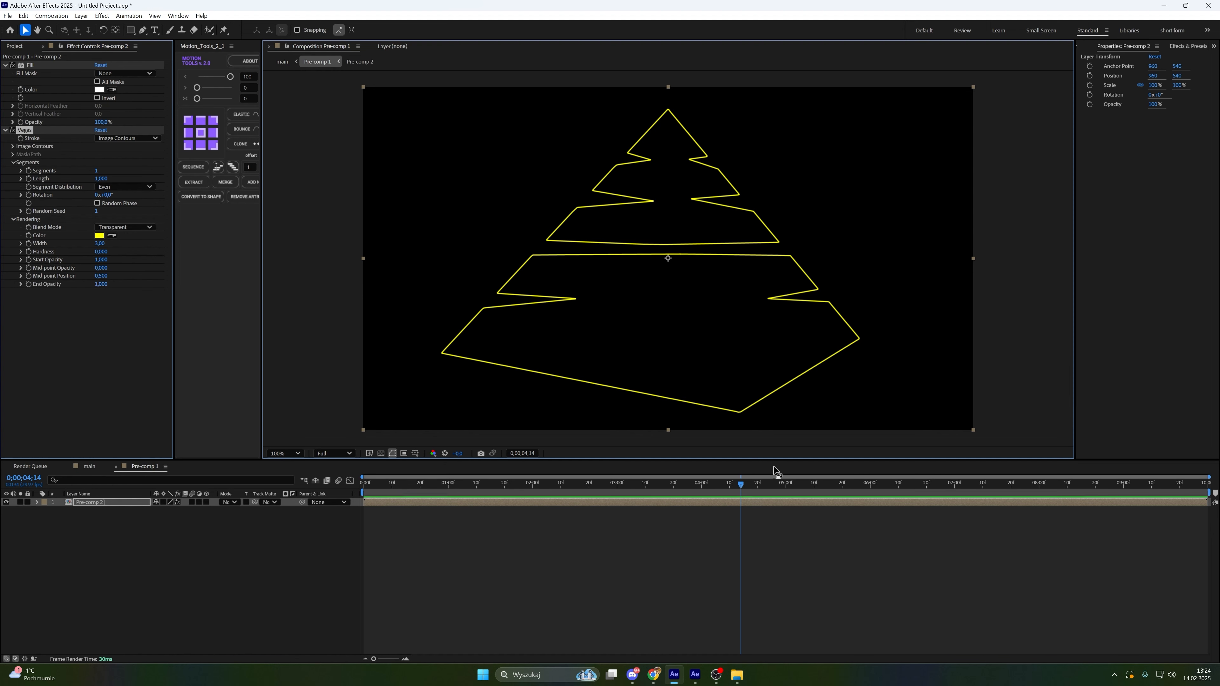
left_click_drag(741, 484, 803, 444)
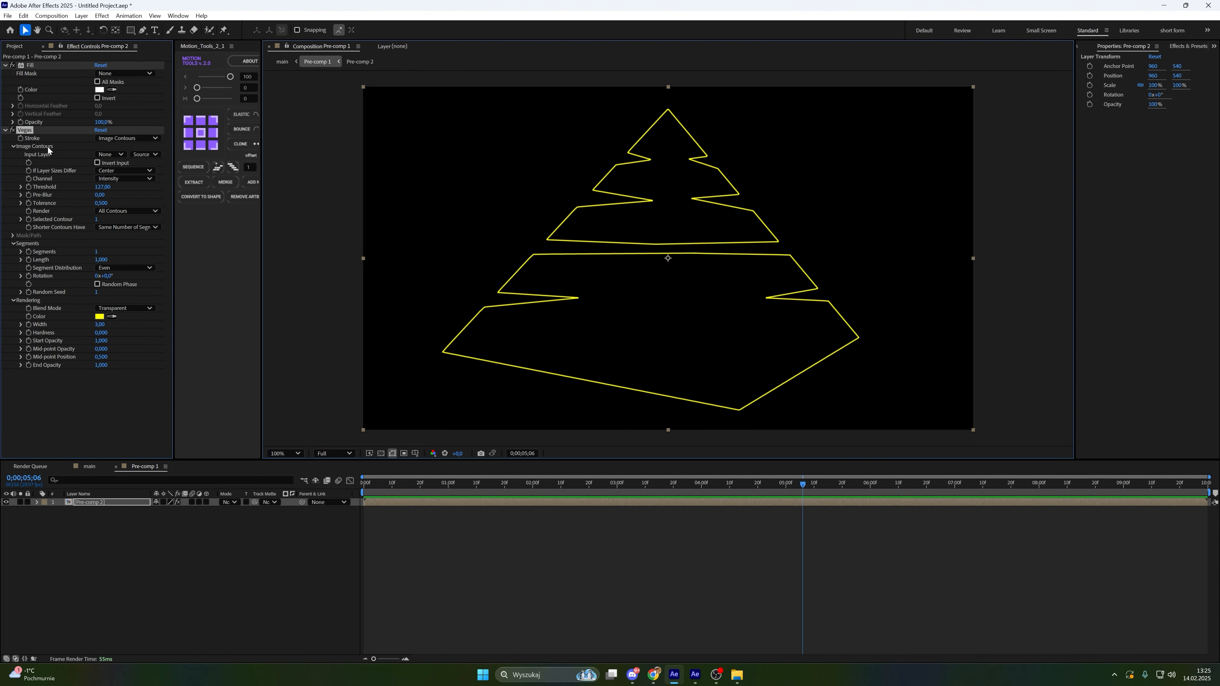
Expand Vegas Image Contours and set Tolerance to 0
left_click(21, 219)
left_click_drag(100, 203, 58, 215)
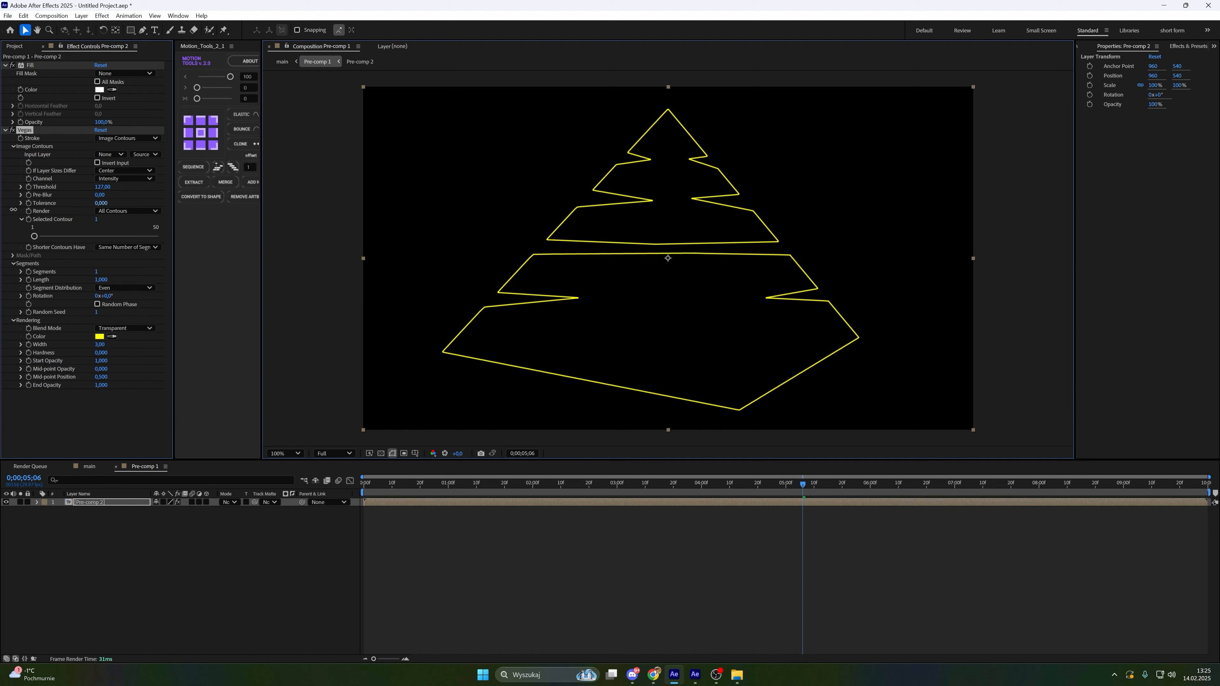
left_click_drag(59, 215, 55, 218)
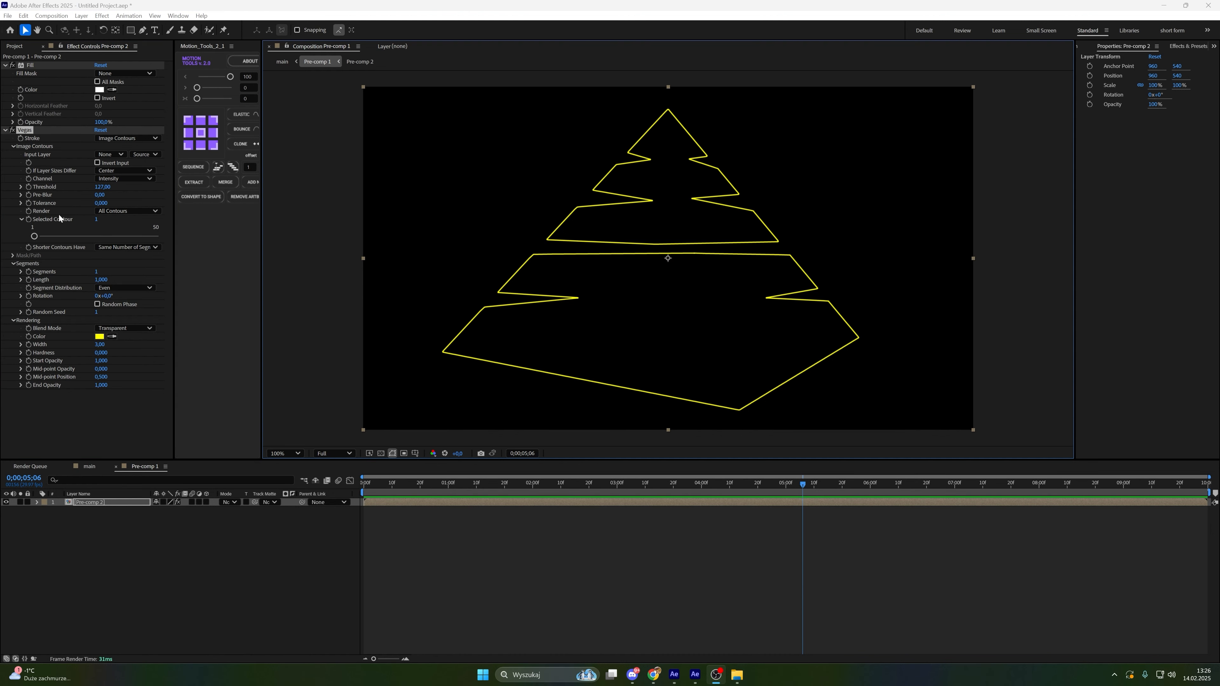
left_click(423, 263)
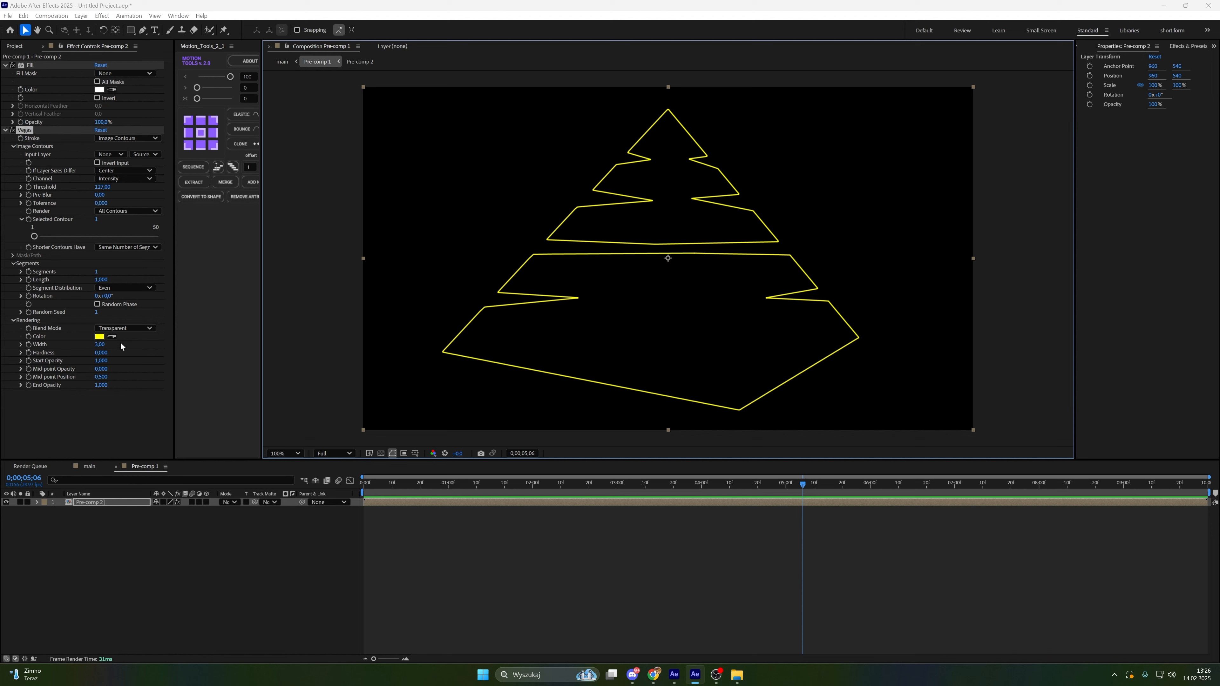
Set the Vegas stroke color to a dark red
left_click(99, 337)
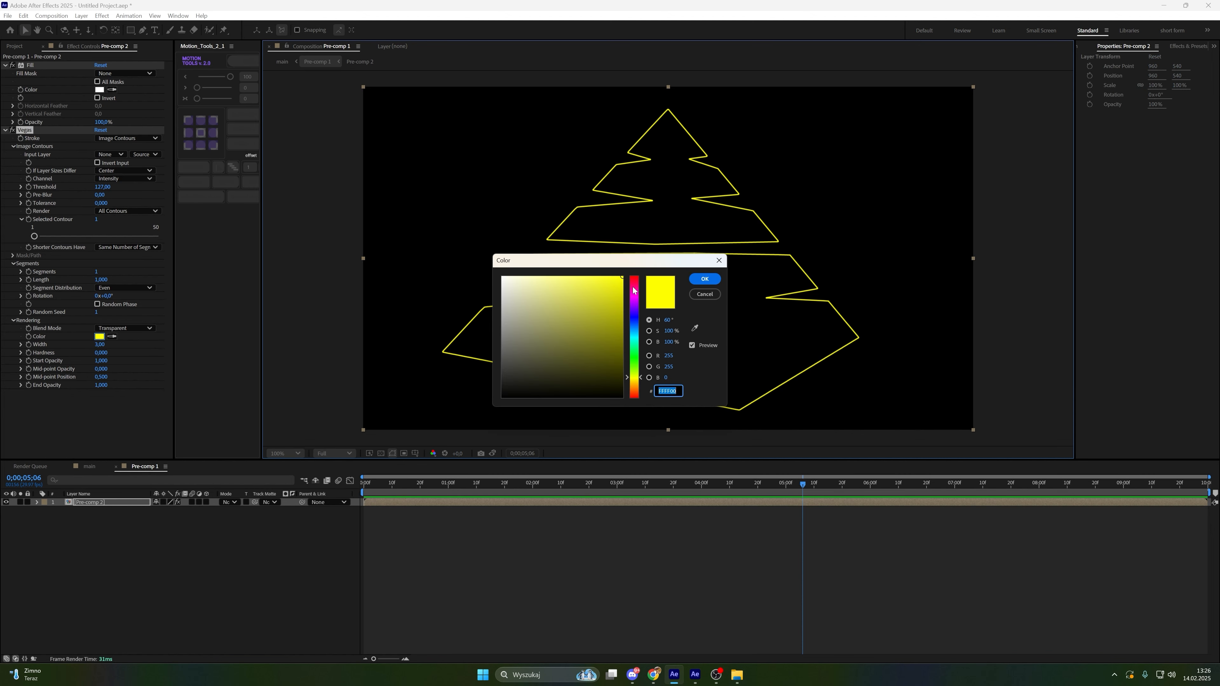
left_click_drag(634, 291, 633, 277)
left_click_drag(586, 338, 586, 333)
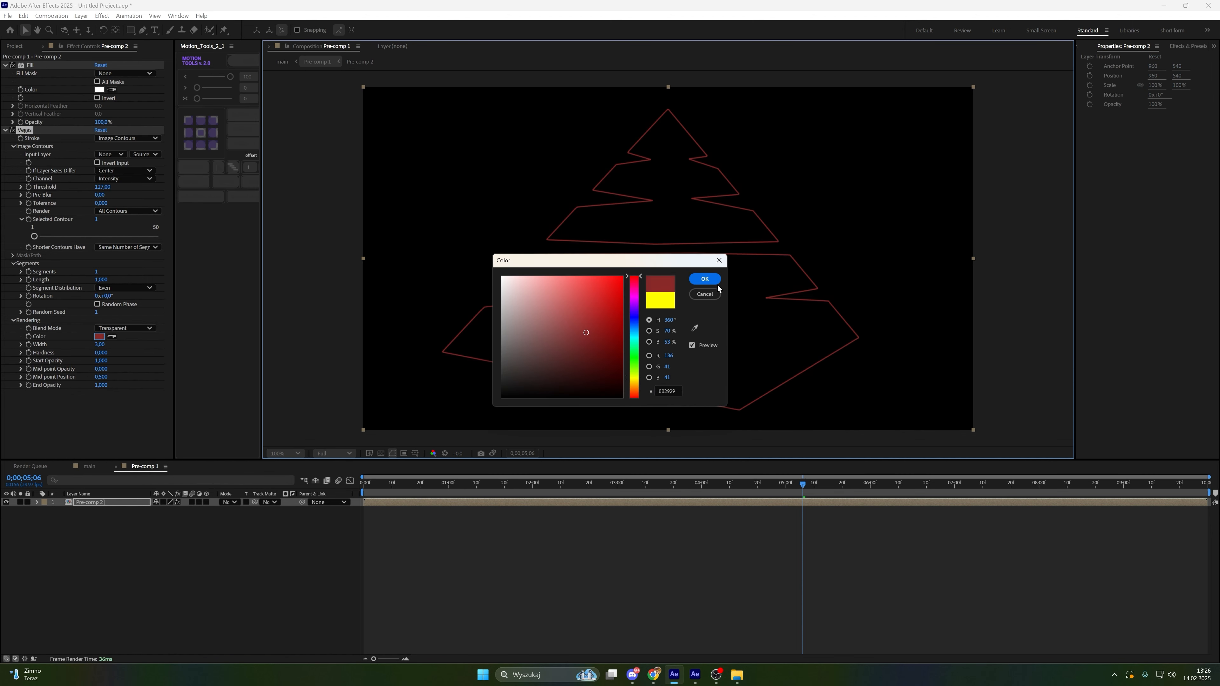
left_click(704, 278)
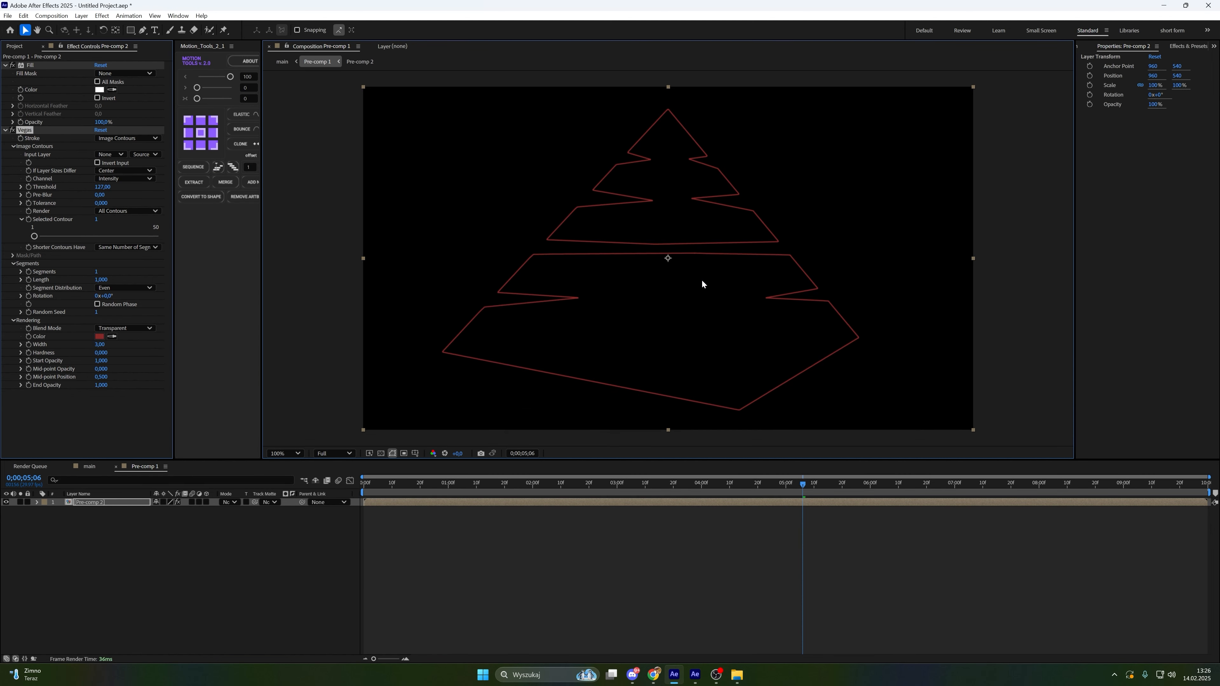
Switch to the main composition and move the strokes layer up above the pyramid layer
left_click(96, 467)
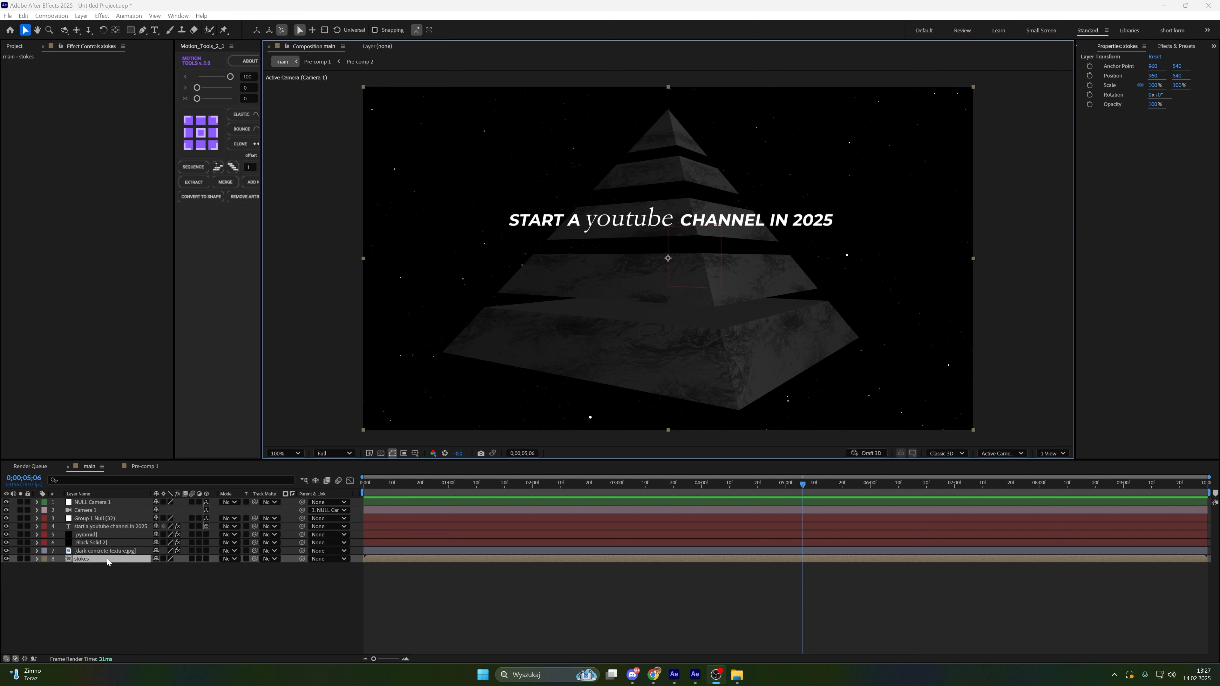
left_click_drag(107, 559, 119, 535)
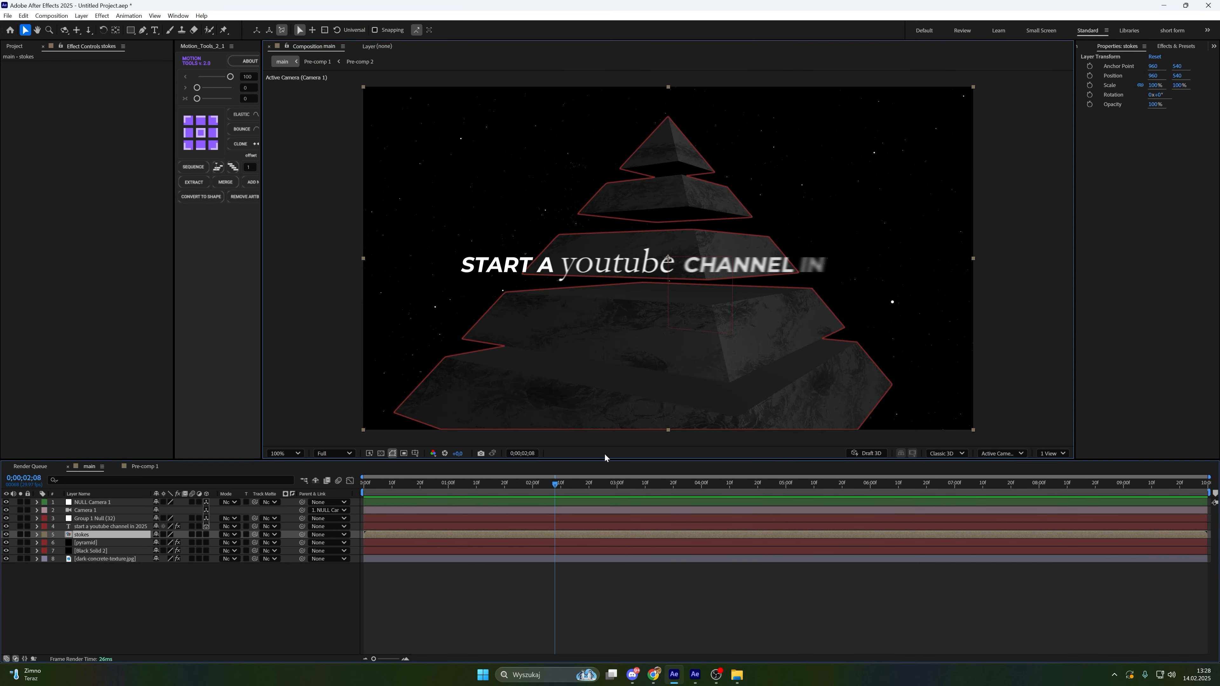
Draw a rectangular mask over the upper pyramid tiers on the strokes layer and set its mode to Subtract
left_click_drag(548, 483, 500, 494)
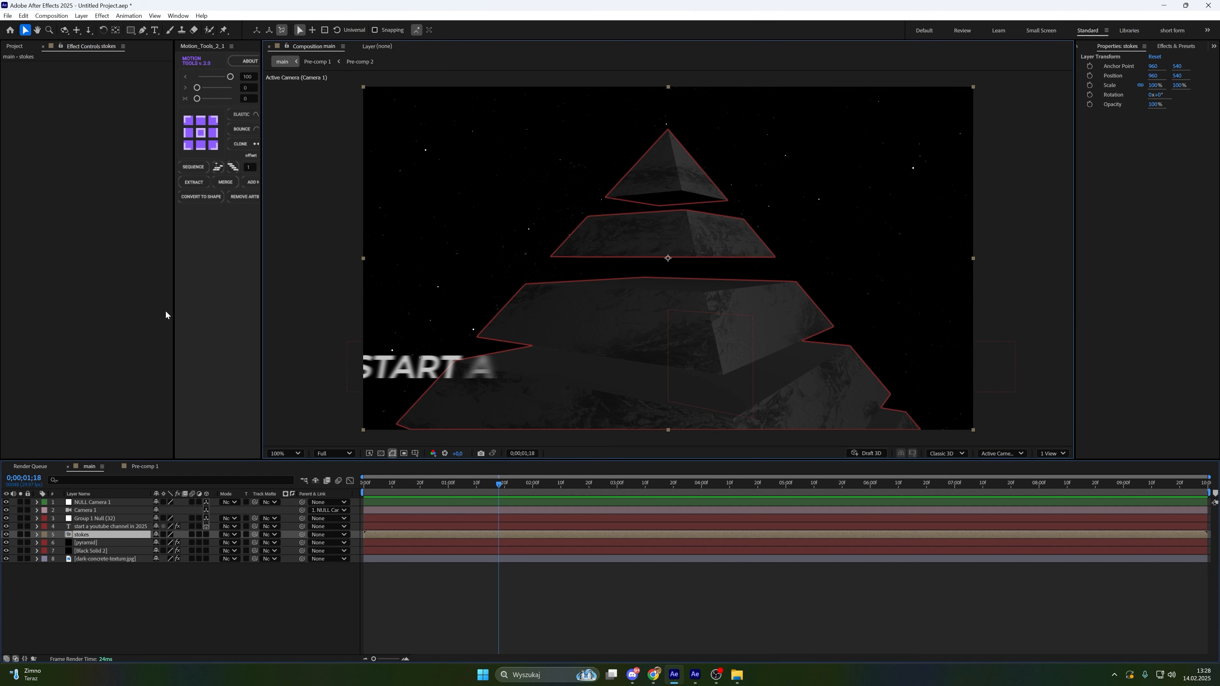
left_click(132, 31)
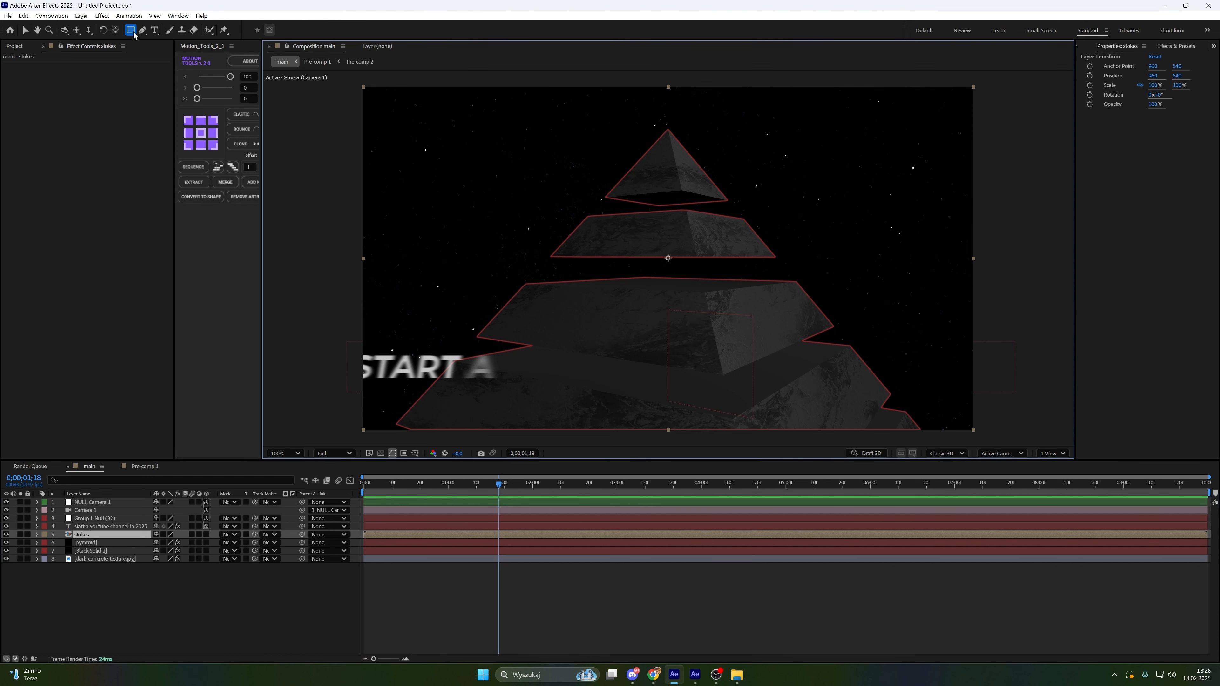
key("comma")
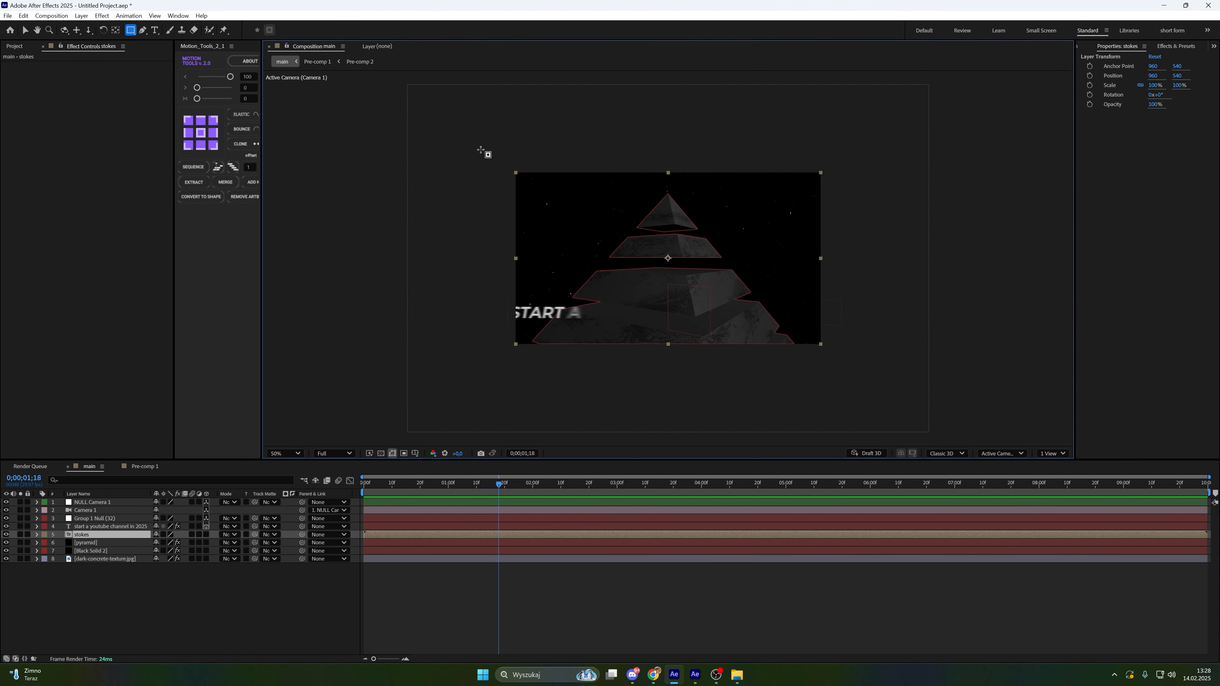
left_click_drag(469, 143, 866, 291)
left_click(127, 554)
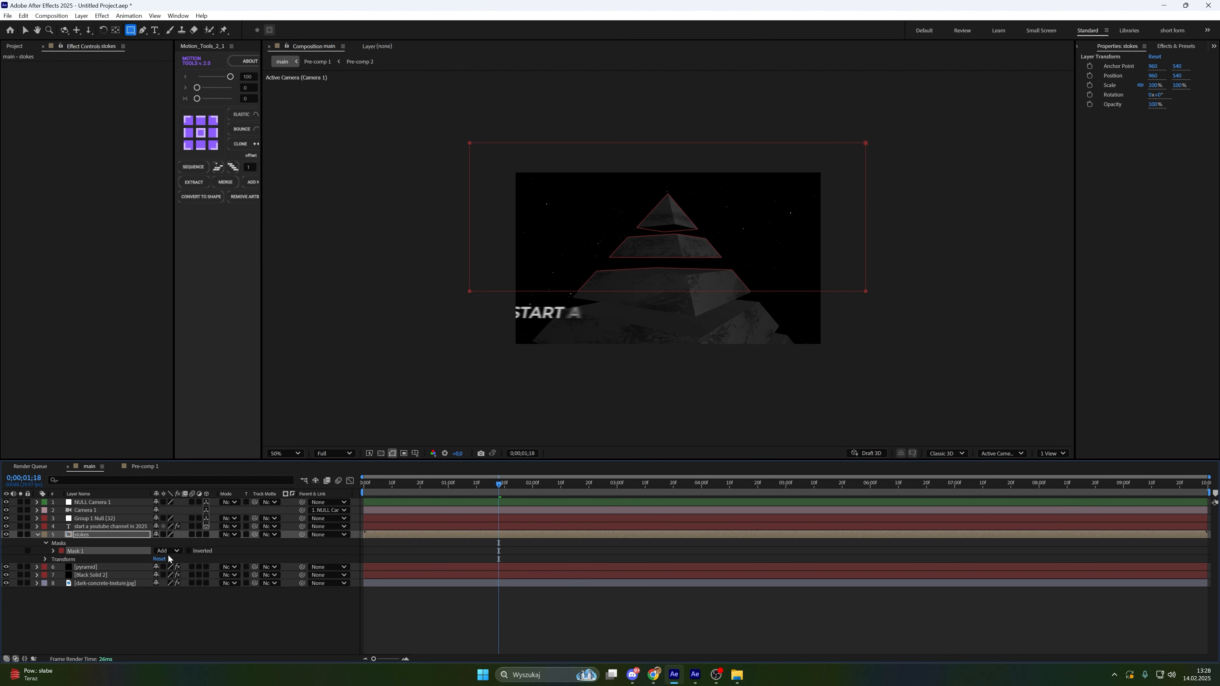
left_click(169, 554)
left_click(188, 583)
Set the mask's feather to 100 pixels
left_click(54, 551)
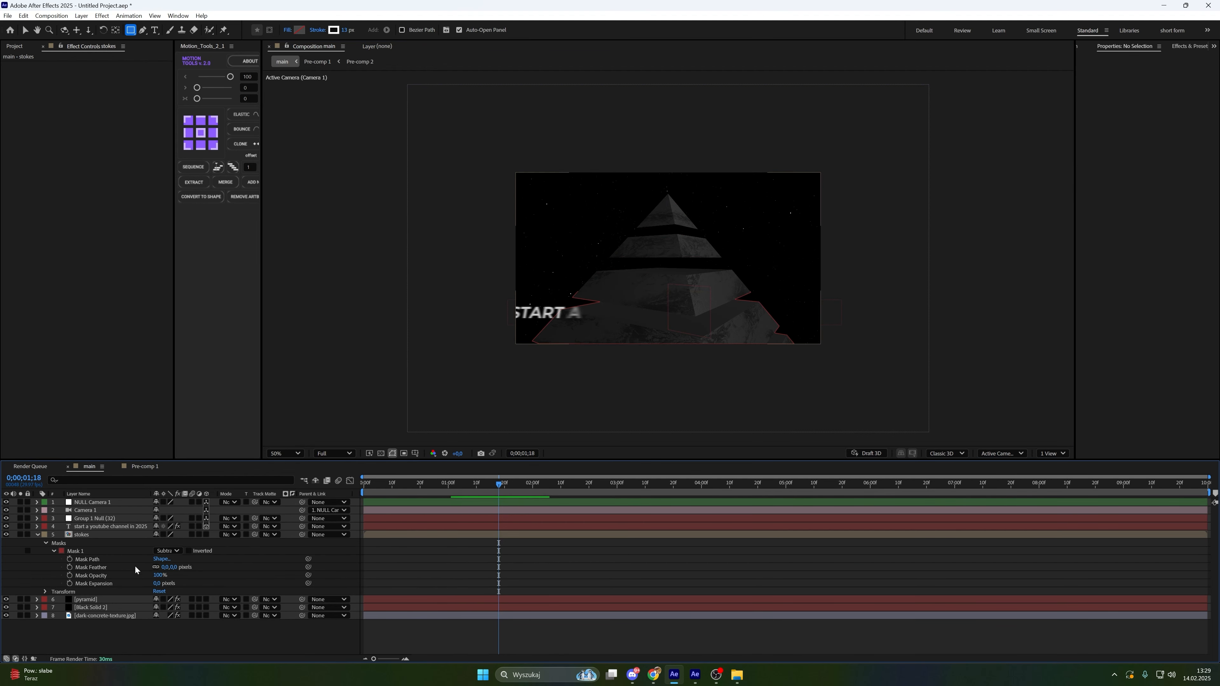
left_click(101, 568)
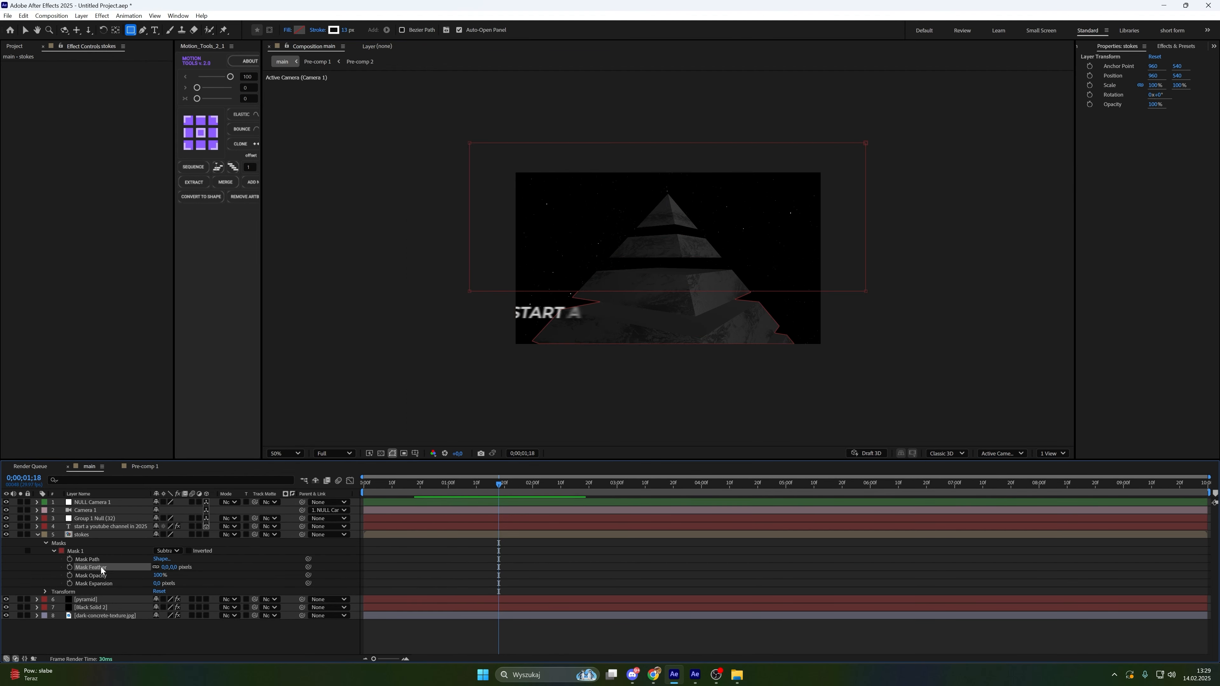
left_click(163, 568)
type("100")
key("Return")
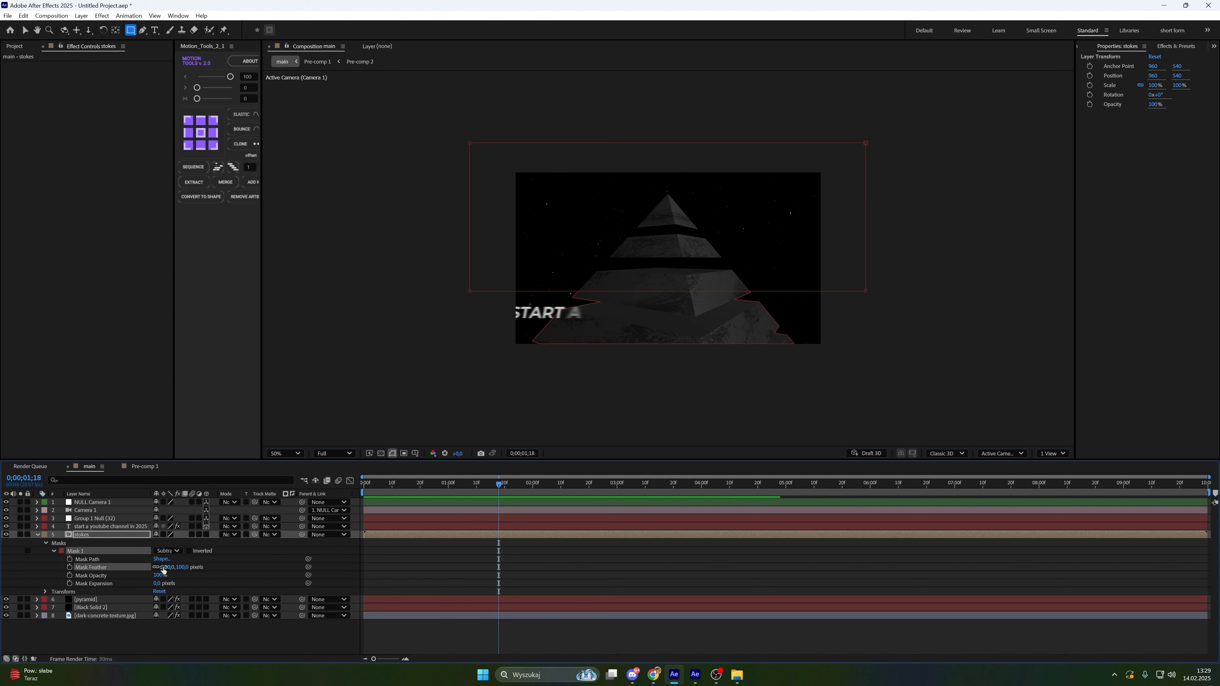
Add a Mask Path keyframe at 1 second and move the work area start earlier
left_click_drag(502, 486, 449, 490)
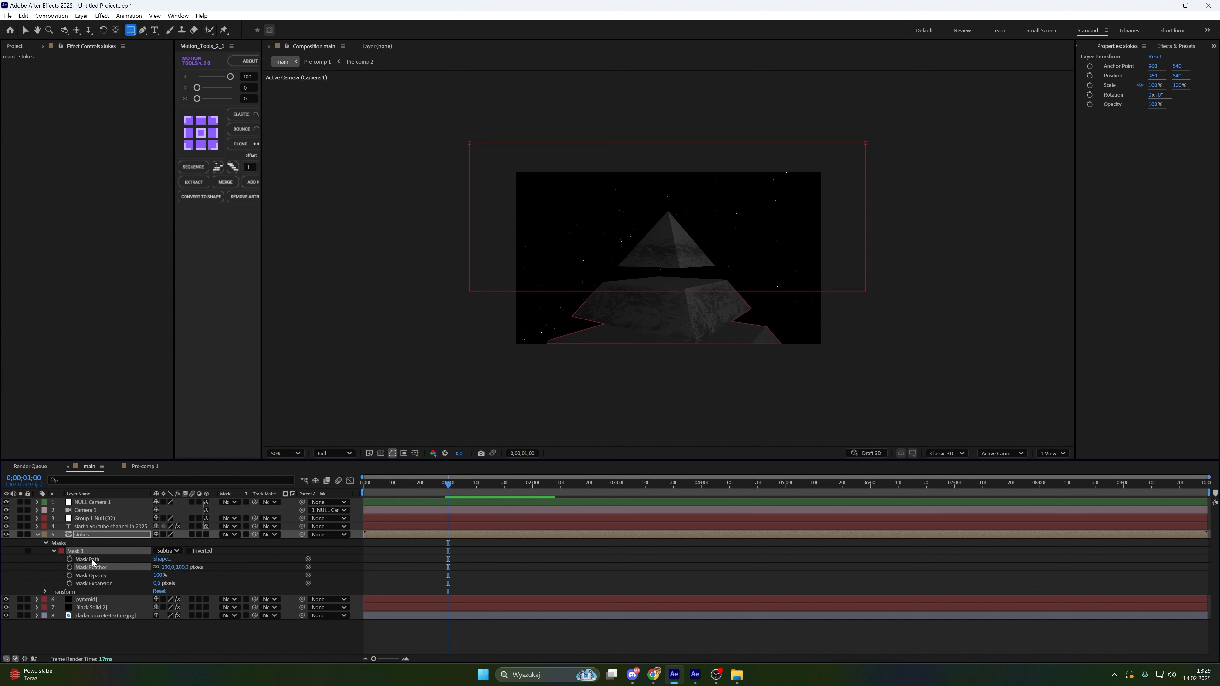
left_click(93, 560)
left_click(69, 559)
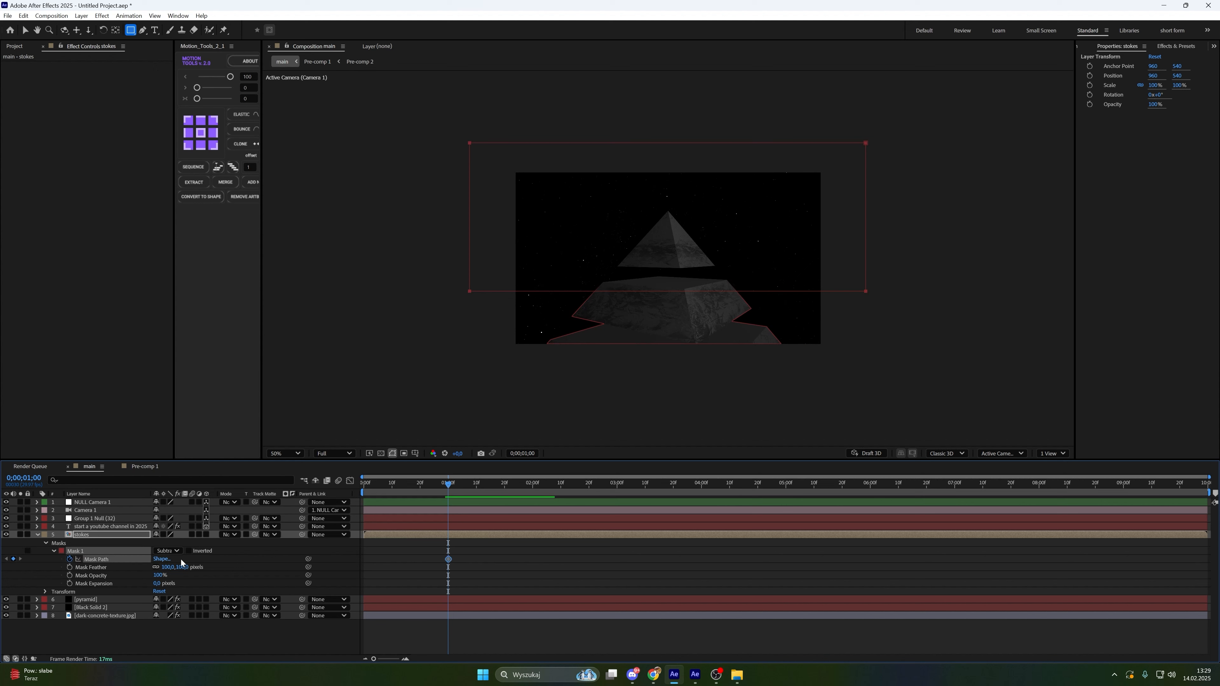
mouse_move(438, 496)
left_mouse_down()
mouse_move(723, 509)
mouse_move(703, 508)
mouse_move(731, 487)
mouse_move(450, 514)
left_mouse_up()
left_click(449, 559)
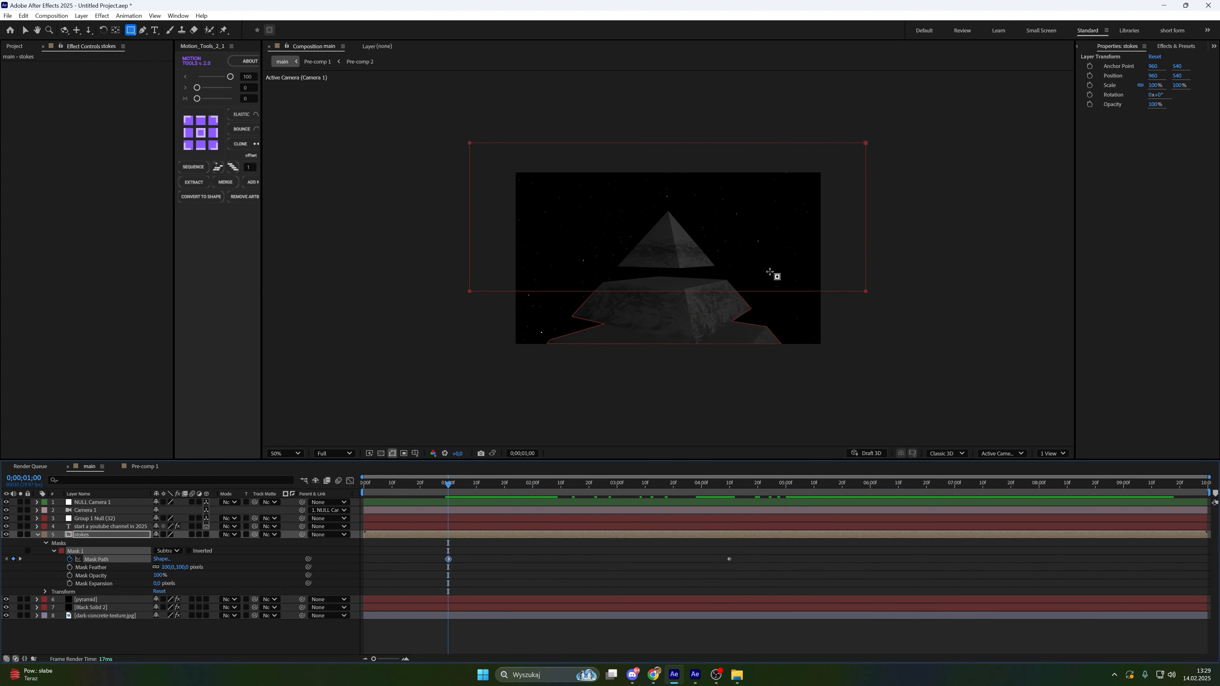
key("b")
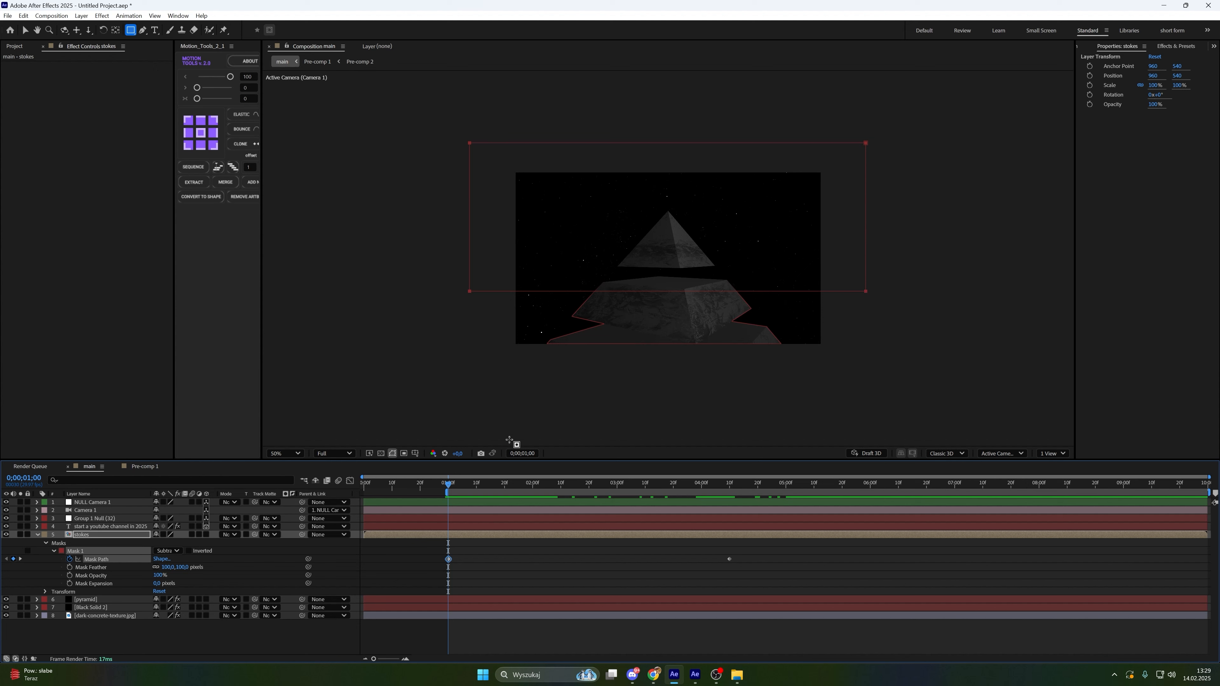
left_click_drag(448, 492, 388, 493)
Move the whole mask upward above the pyramid at the 1-second keyframe
key("v")
double_click(847, 276)
left_click_drag(847, 275, 825, 184)
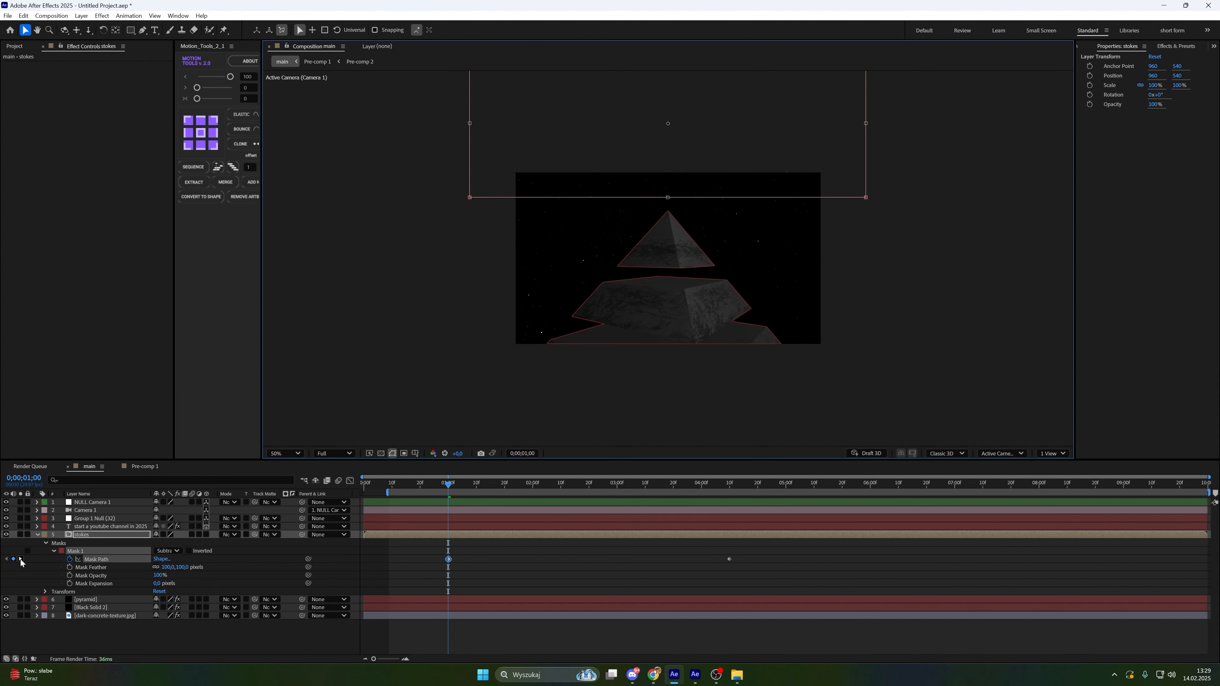
left_click(20, 560)
At 4 seconds 10 frames, reposition the mask so it covers the upper tiers, leaving the bottom outline visible
left_click(726, 558)
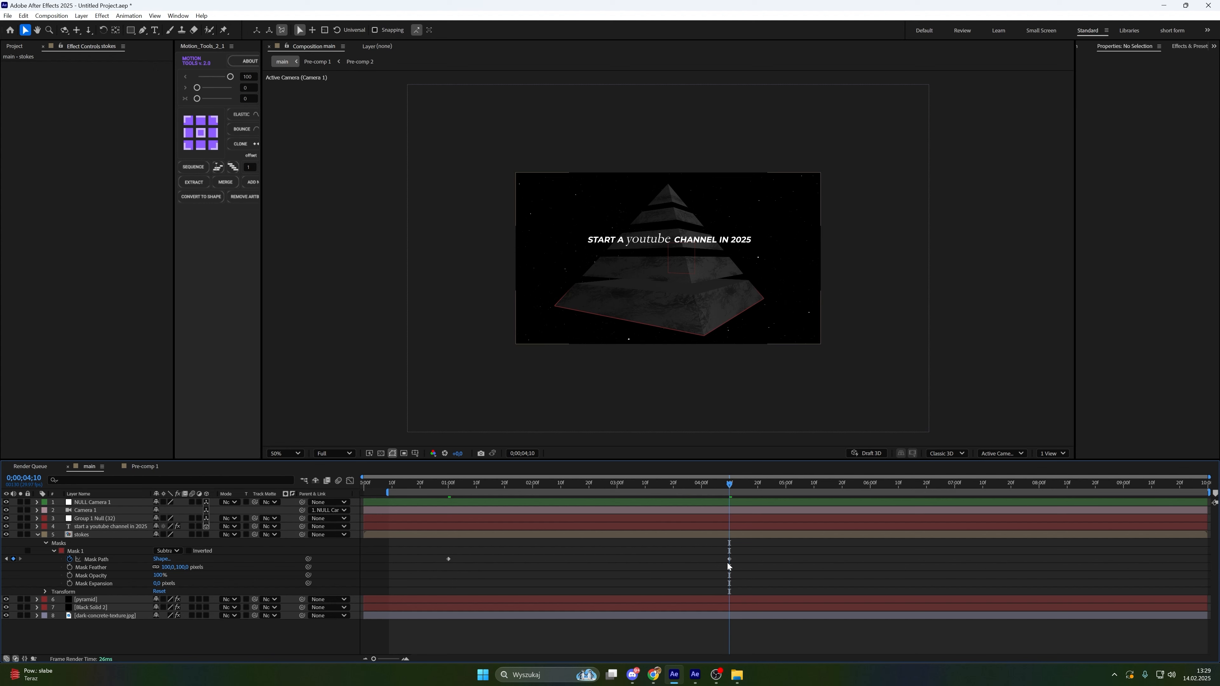
left_click(728, 560)
scroll(659, 349, "up", 2)
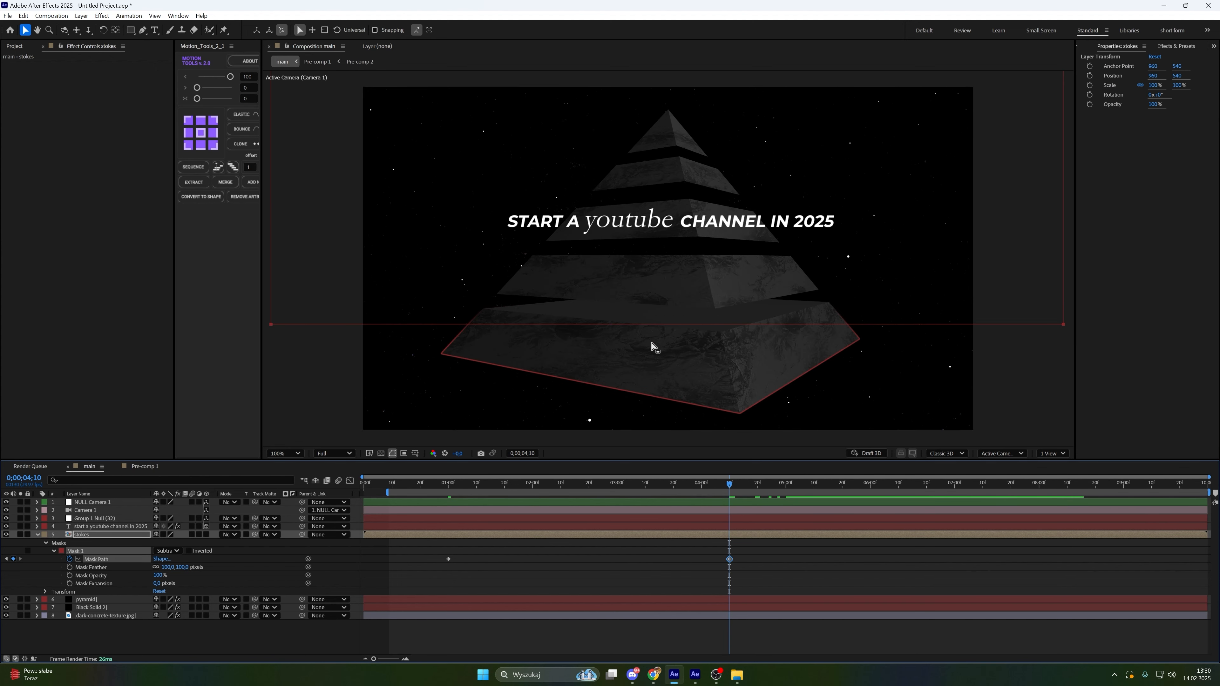
left_click_drag(657, 342, 683, 356)
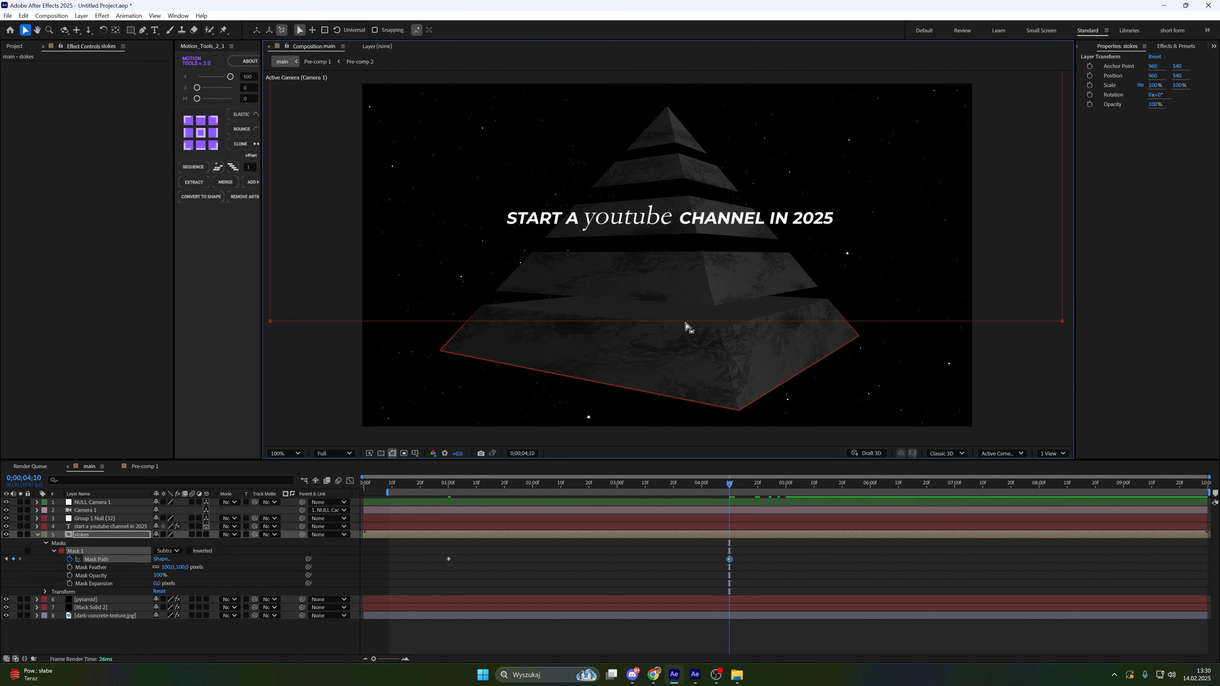
Ease the Mask Path keyframes by reshaping their curve in the Graph Editor, then preview the animation
left_click(448, 559)
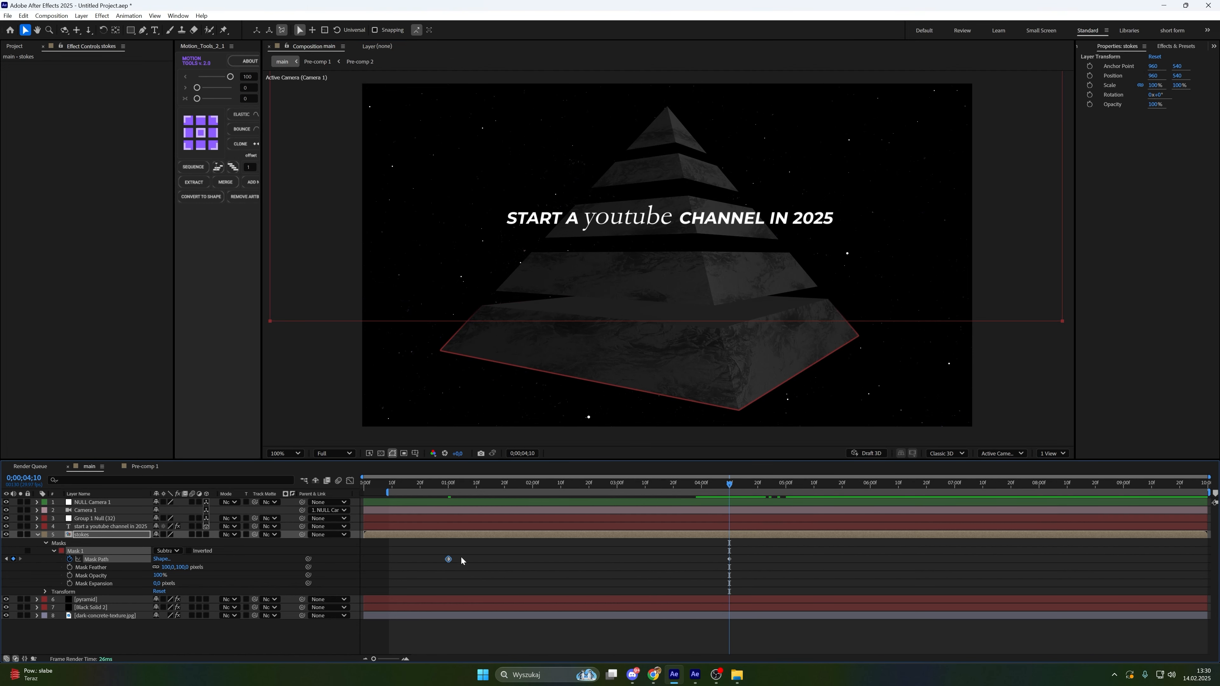
left_click(350, 481)
left_click_drag(472, 508, 536, 642)
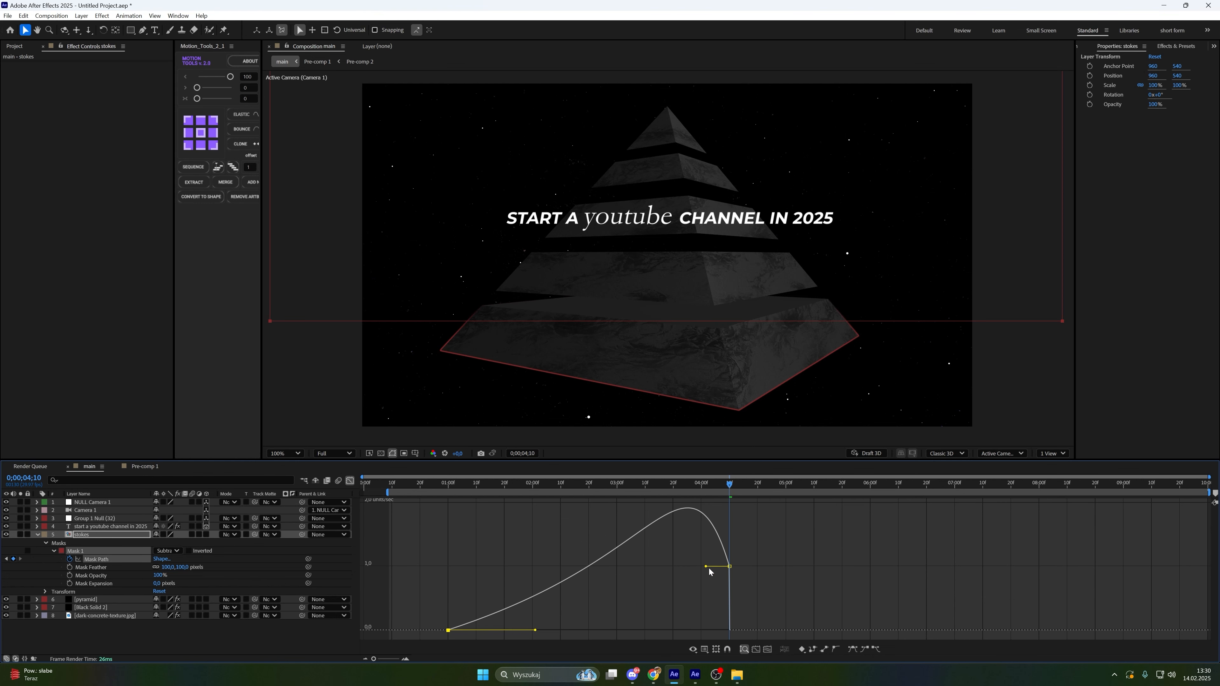
left_click_drag(707, 570, 619, 631)
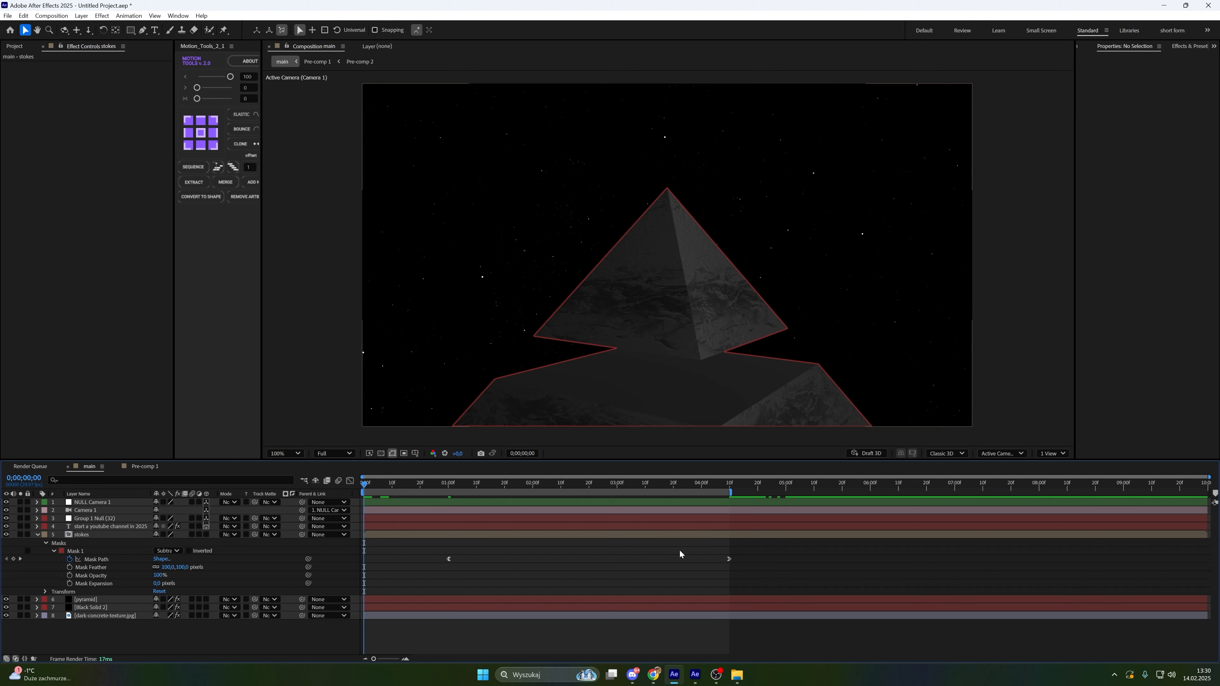
key("space")
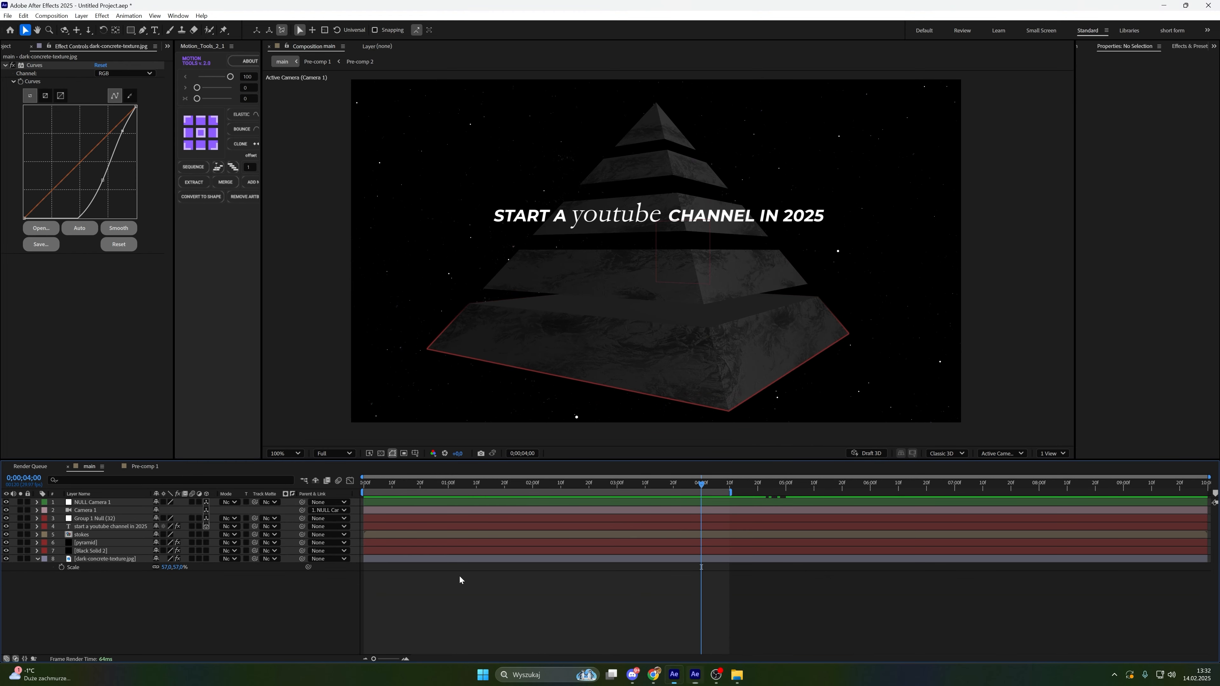
Set the Black Solid 2 layer's opacity to 50%
left_click(117, 552)
key("t")
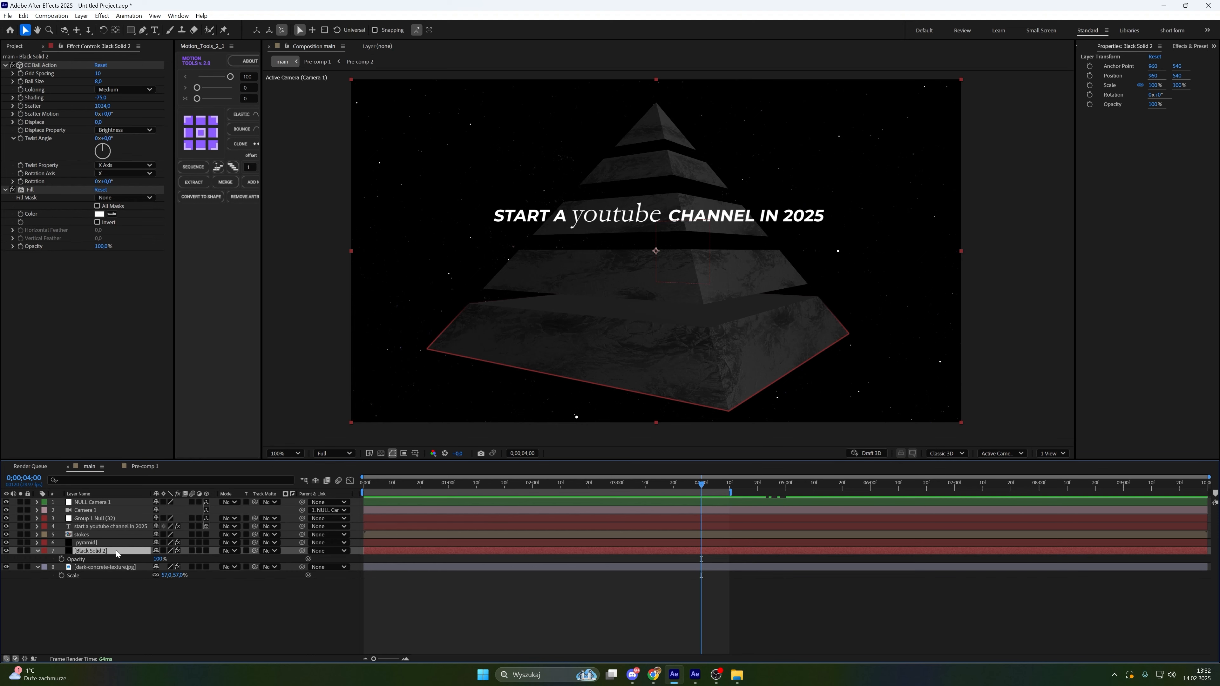
left_click(160, 560)
type("5,0")
key("Return")
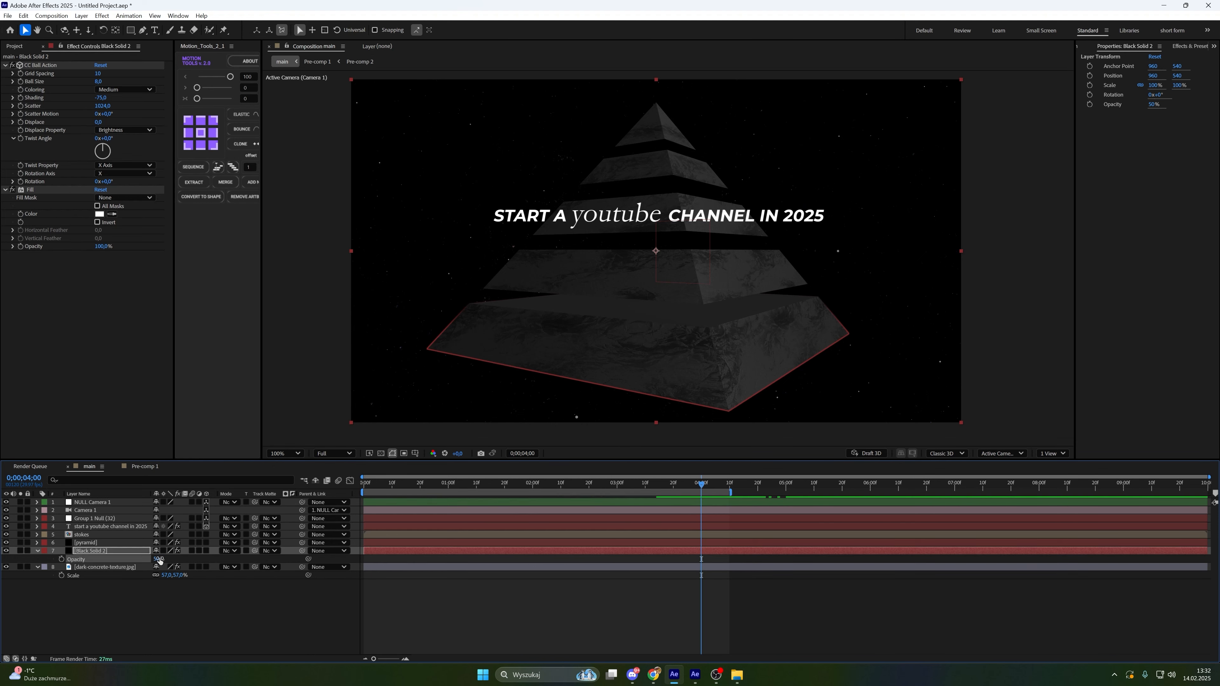
Create a new adjustment layer and apply Posterize Time with a frame rate of 16
left_click(86, 586)
key("u")
right_click(85, 586)
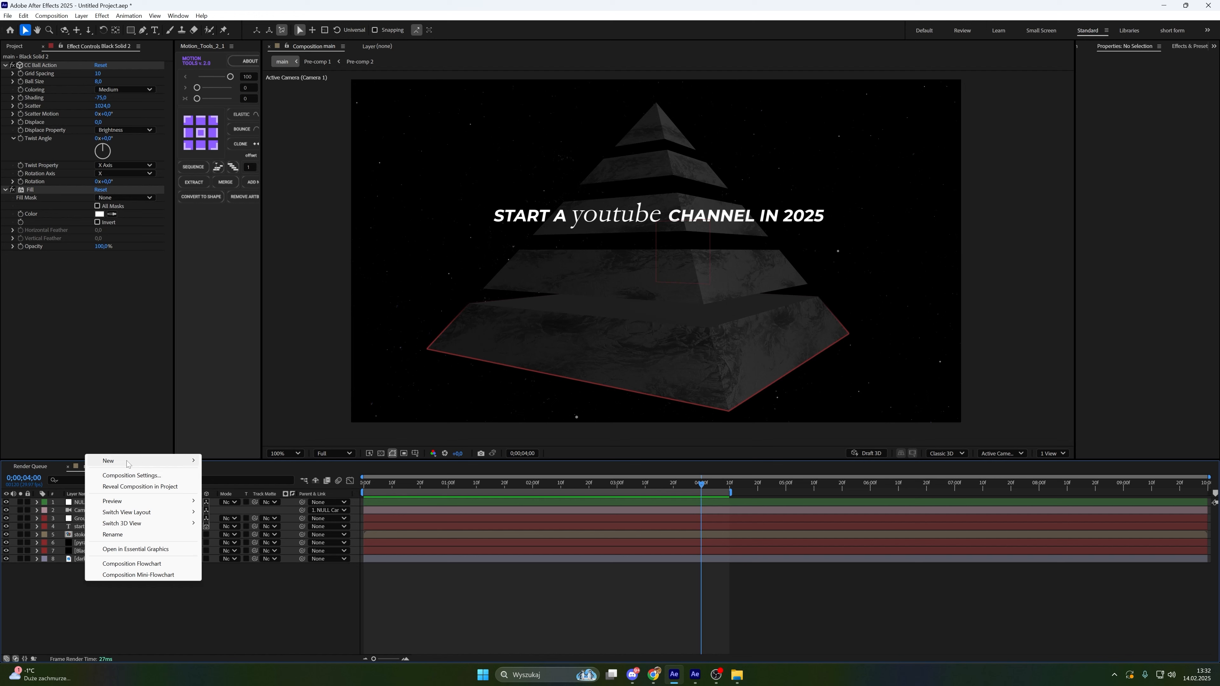
mouse_move(128, 463)
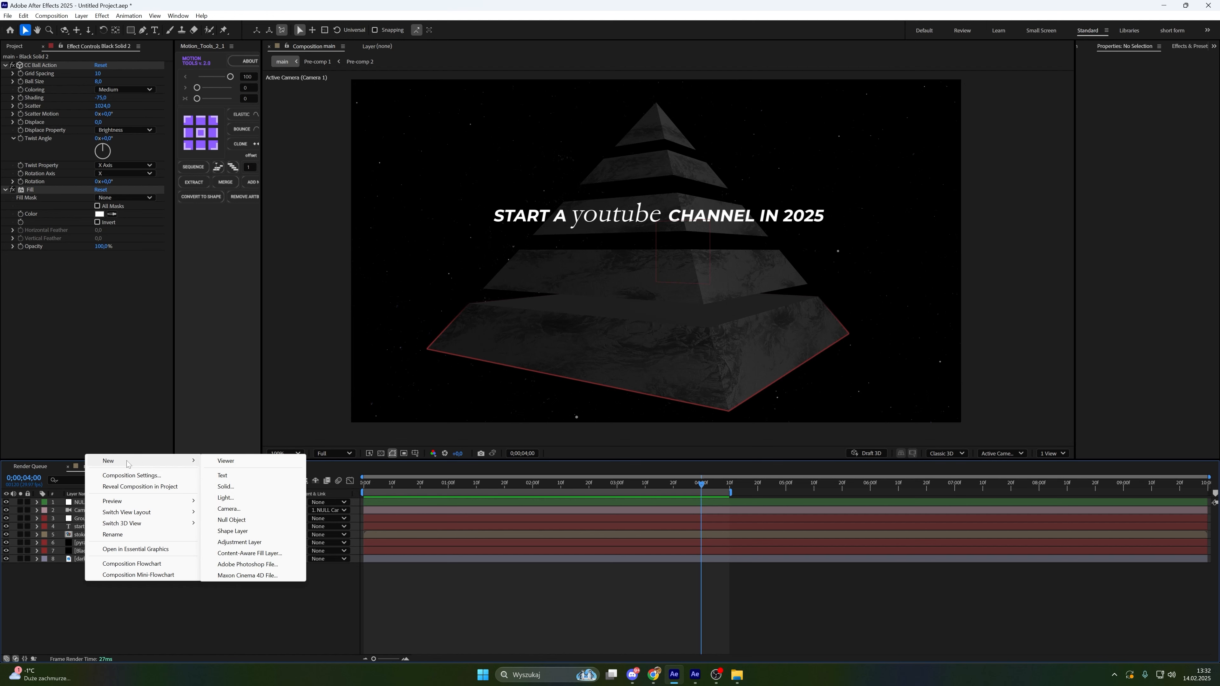
left_click(268, 544)
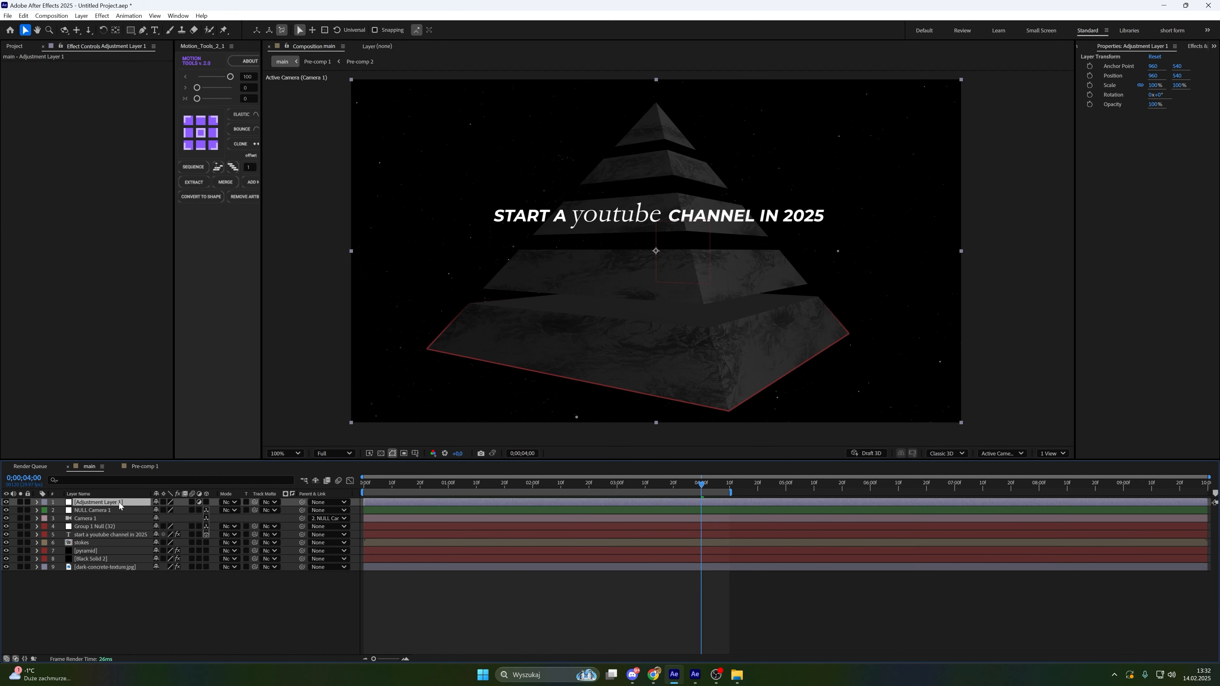
key("ctrl+space")
type("os")
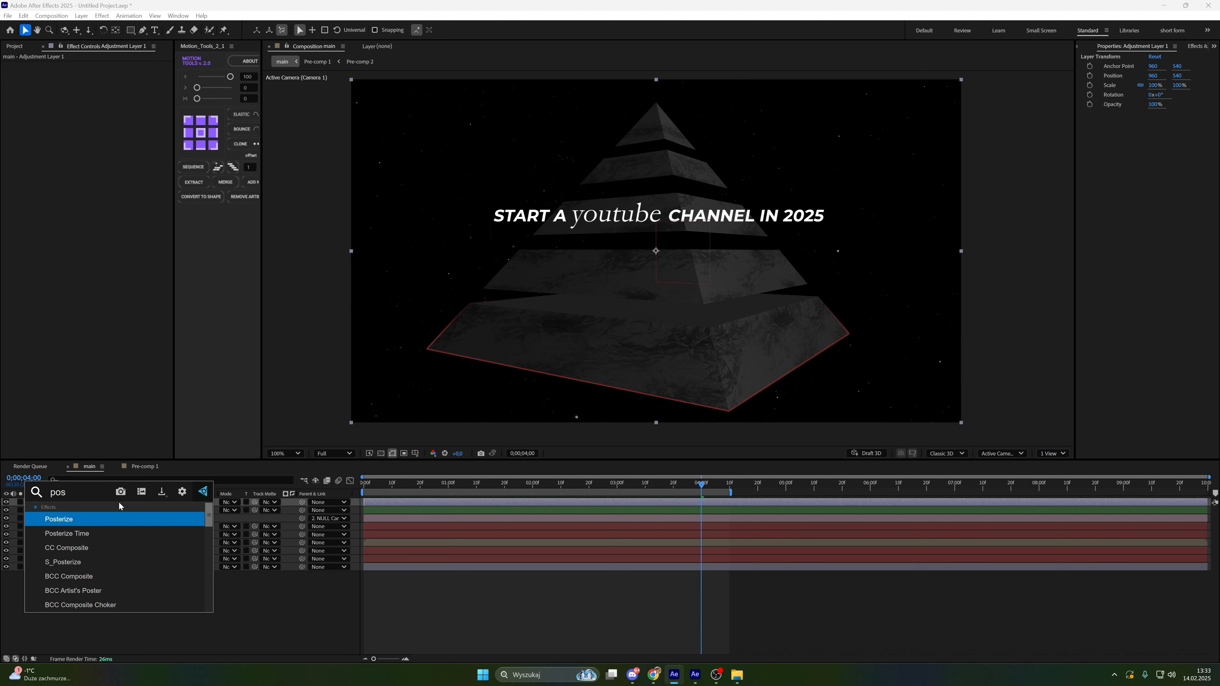
key("Return")
left_click(99, 73)
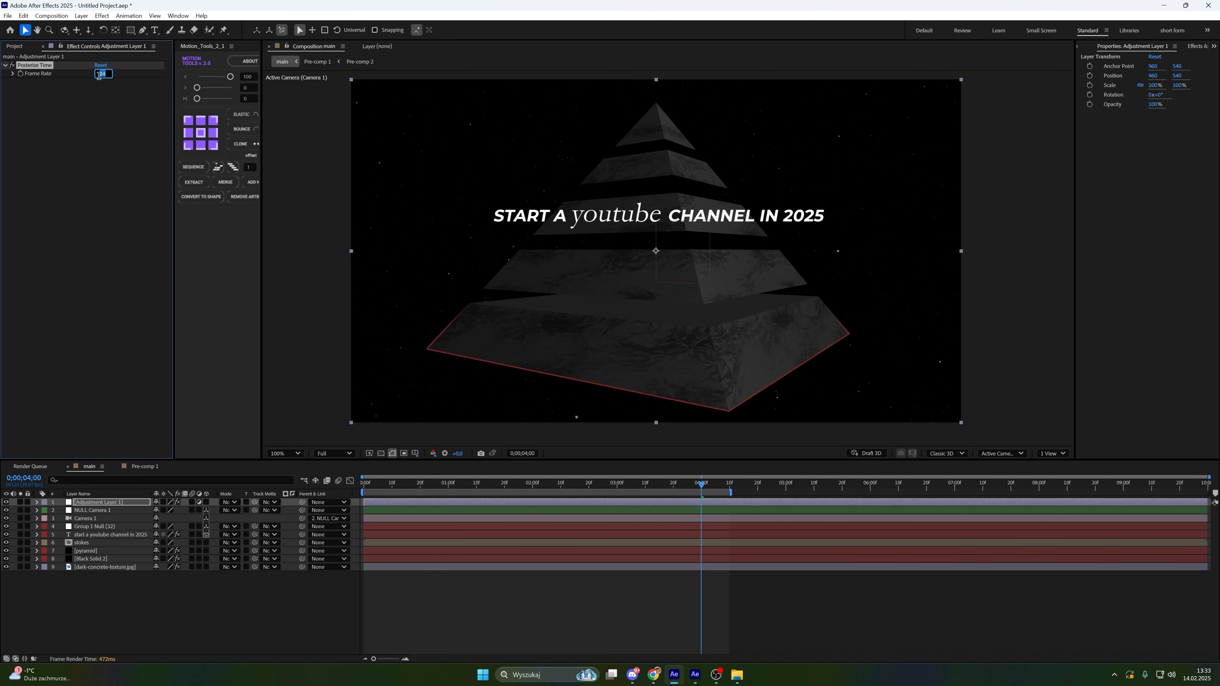
type("16")
key("Return")
Add a second adjustment layer and apply CC Vignette with an Amount of 20
right_click(181, 486)
mouse_move(202, 491)
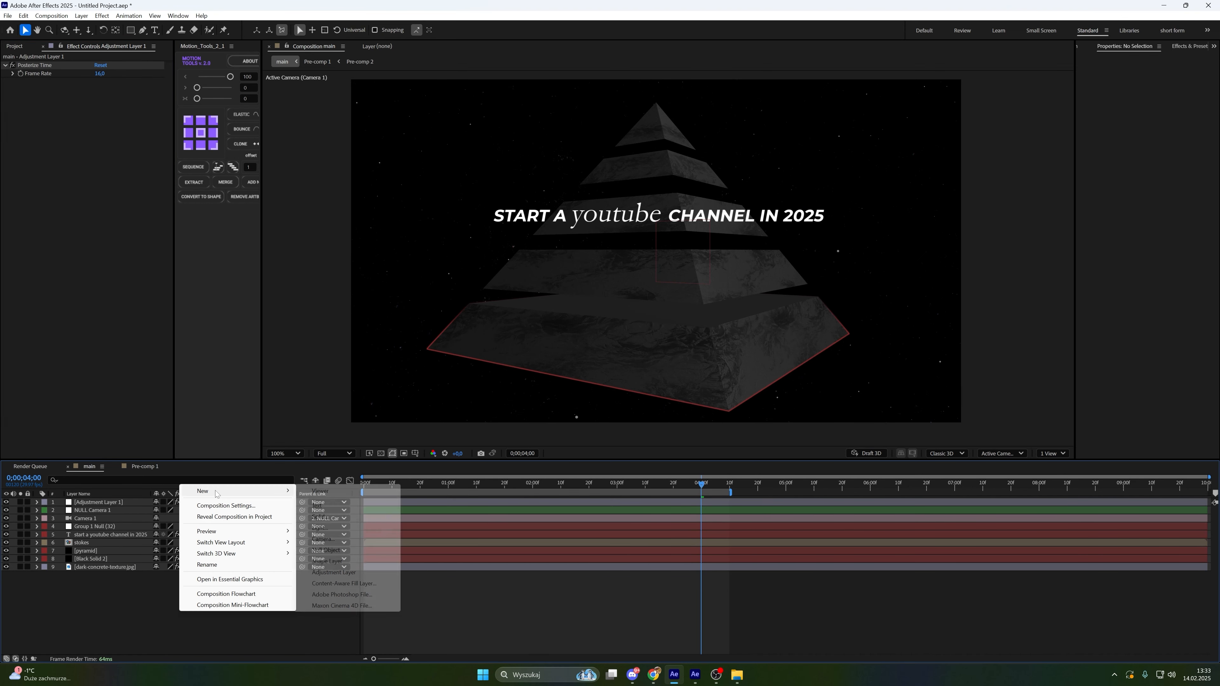
left_click(338, 573)
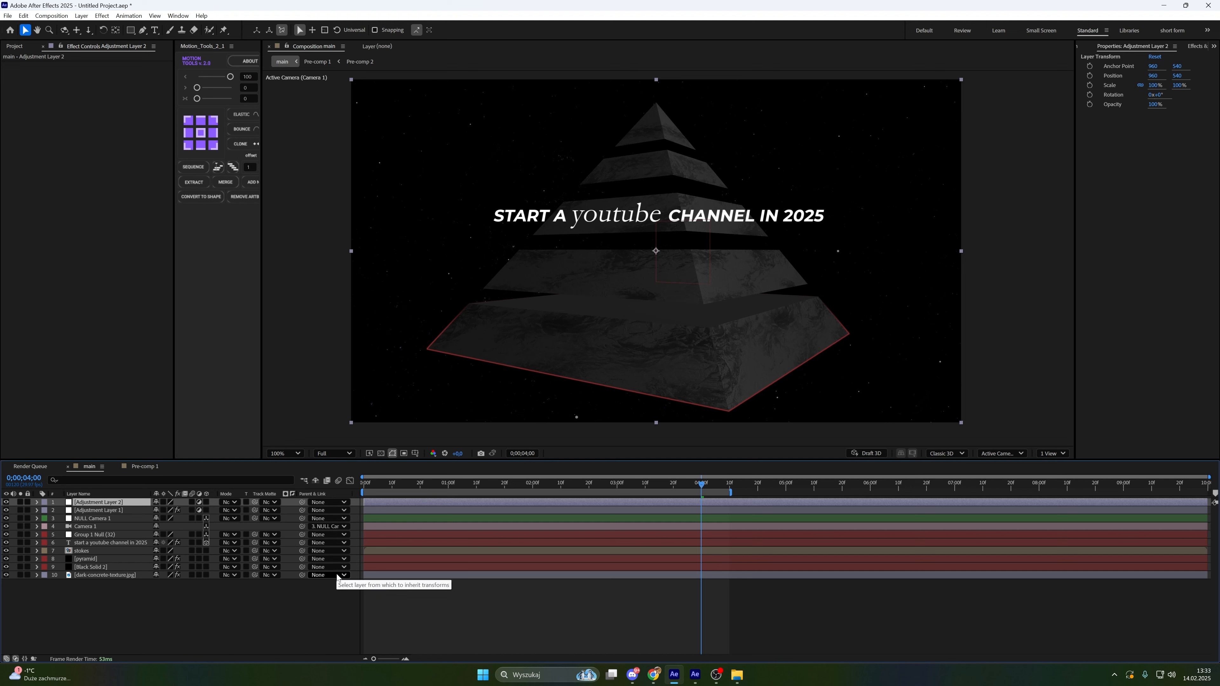
key("ctrl+space")
type("cc")
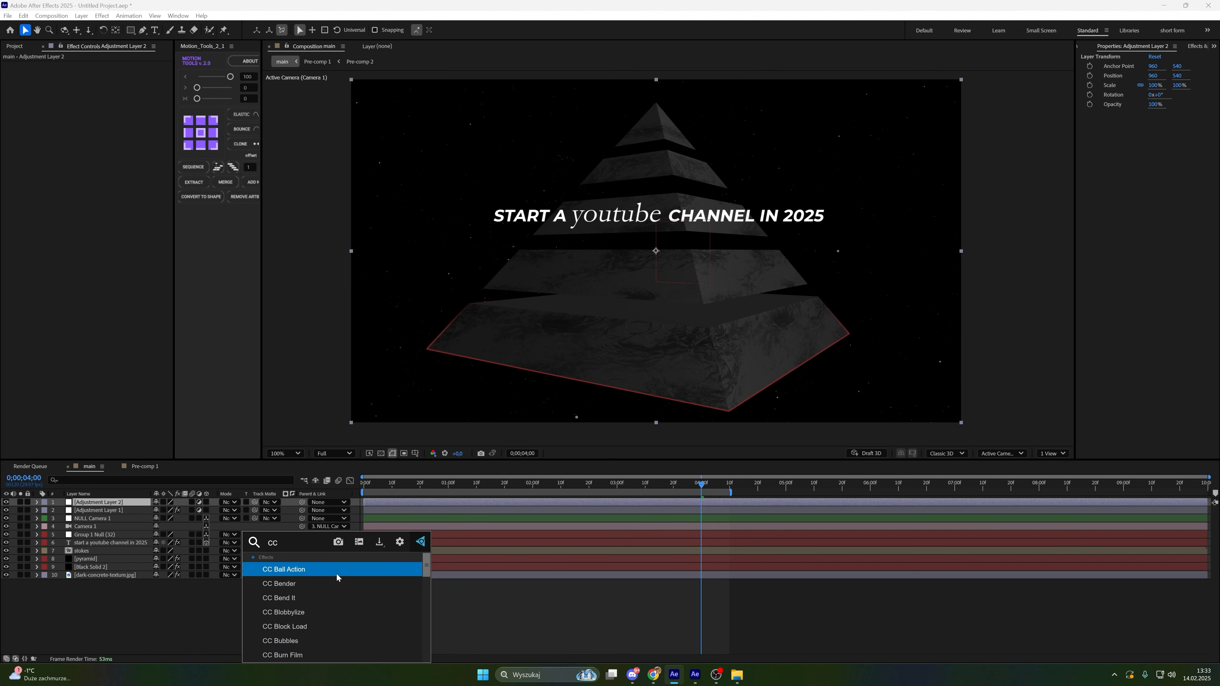
type(" v")
left_click(337, 585)
left_click(104, 74)
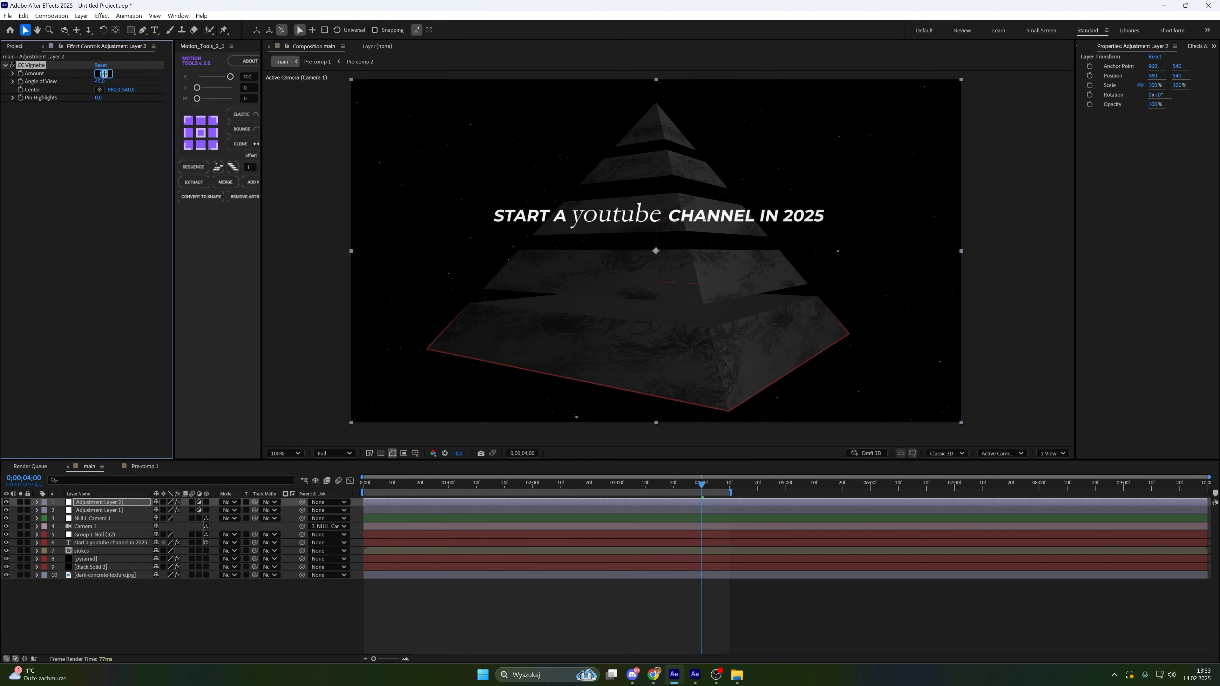
type("20")
key("Return")
Apply Deep Glow to the title text layer and set its Exposure to 0
left_click(109, 543)
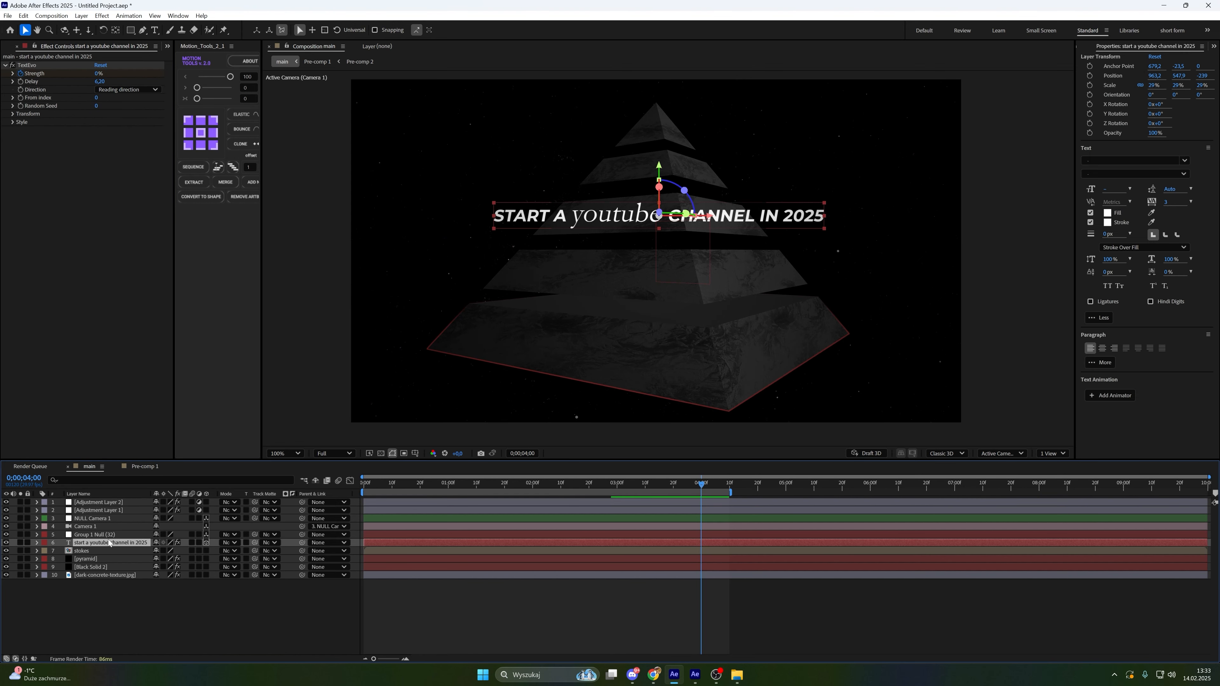
key("ctrl+space")
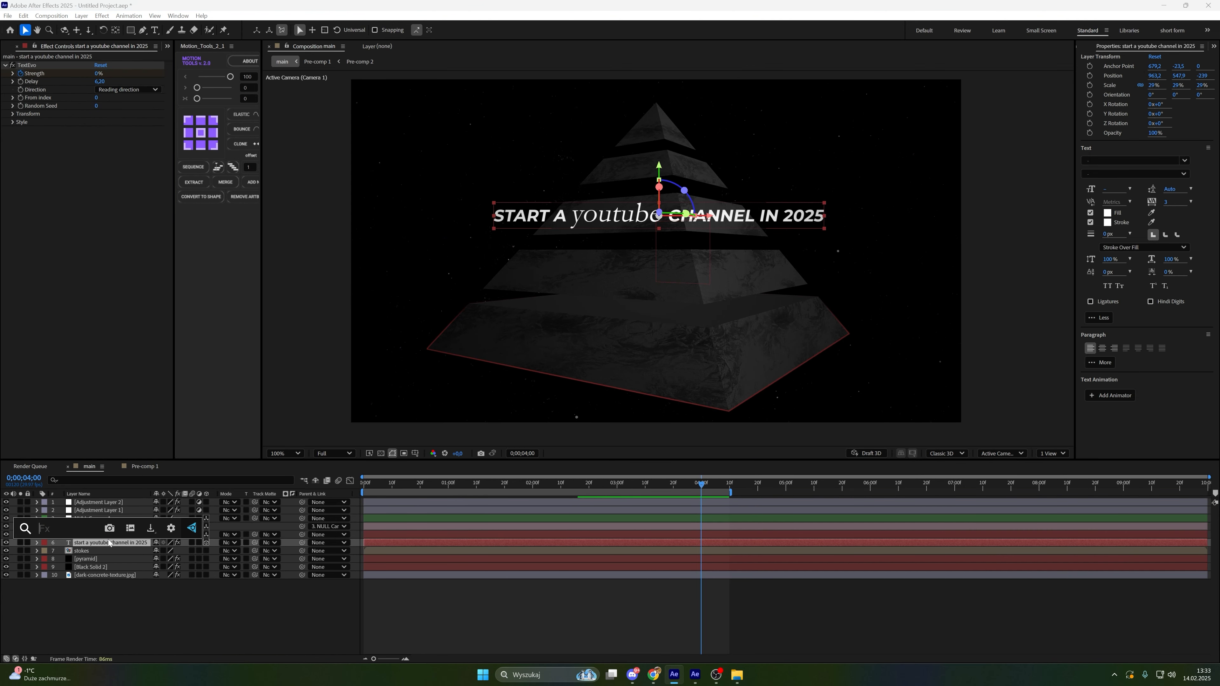
type("dee")
key("Return")
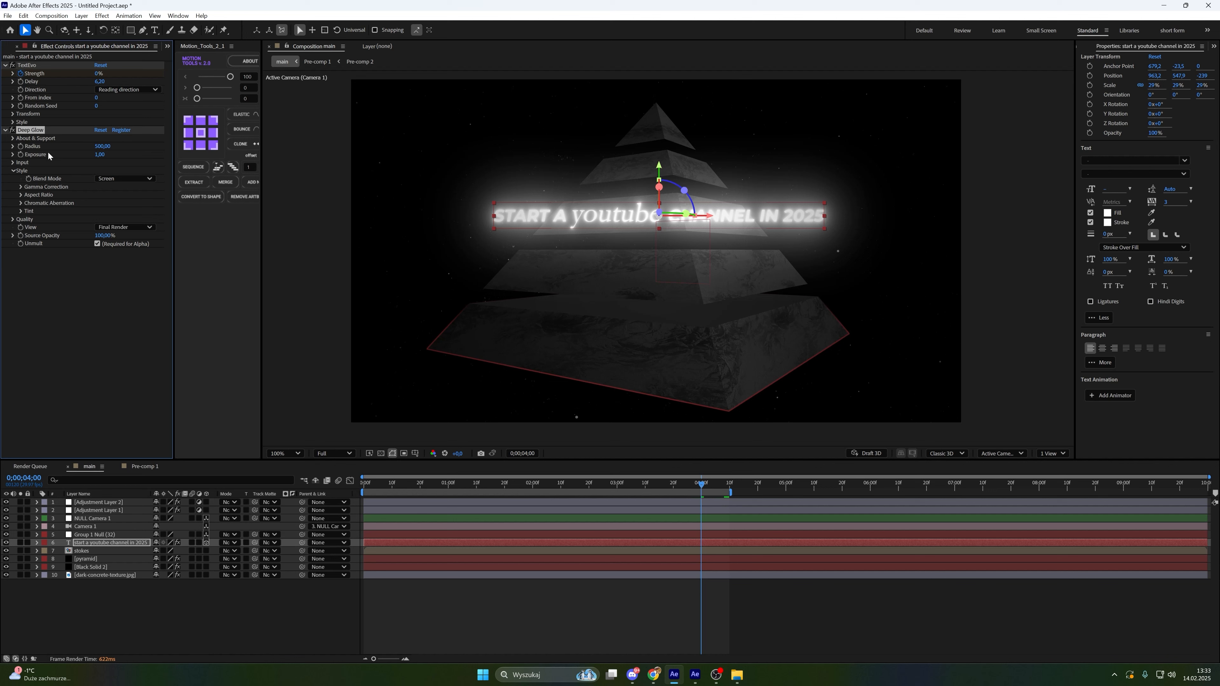
left_click(104, 154)
type("0")
key("Return")
Apply Deep Glow to the pyramid layer and set its Exposure to 0,02
left_click(111, 559)
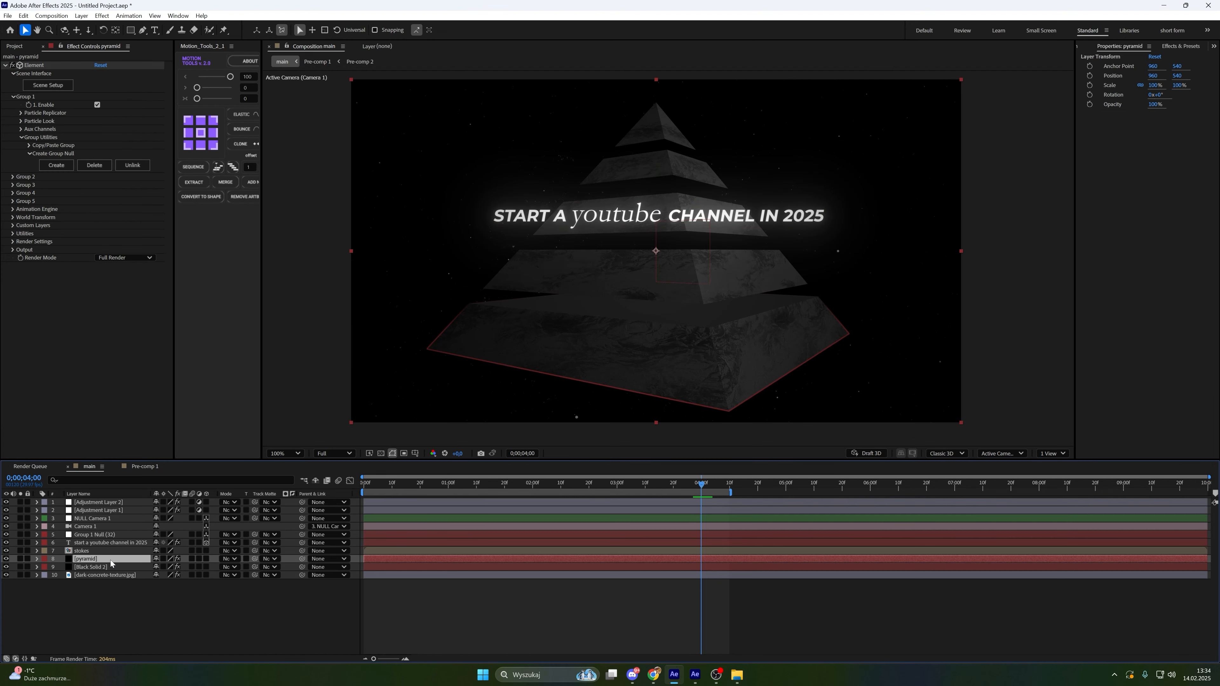
key("ctrl+space")
type("de")
left_click(108, 567)
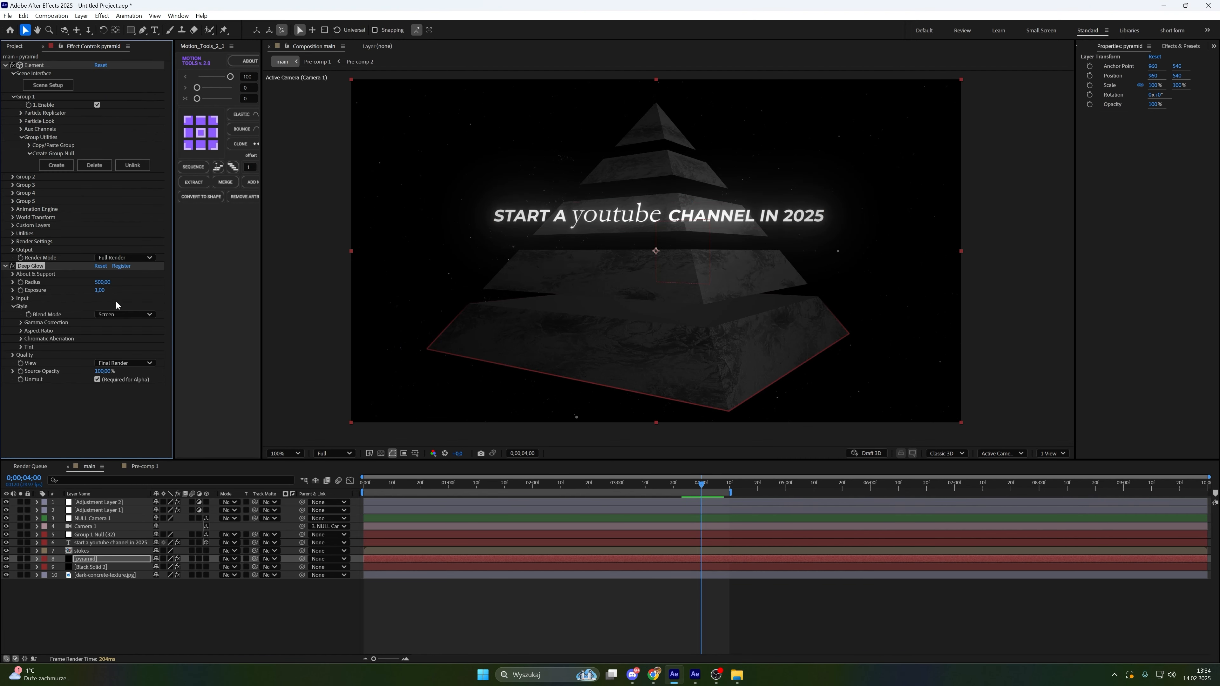
left_click(101, 290)
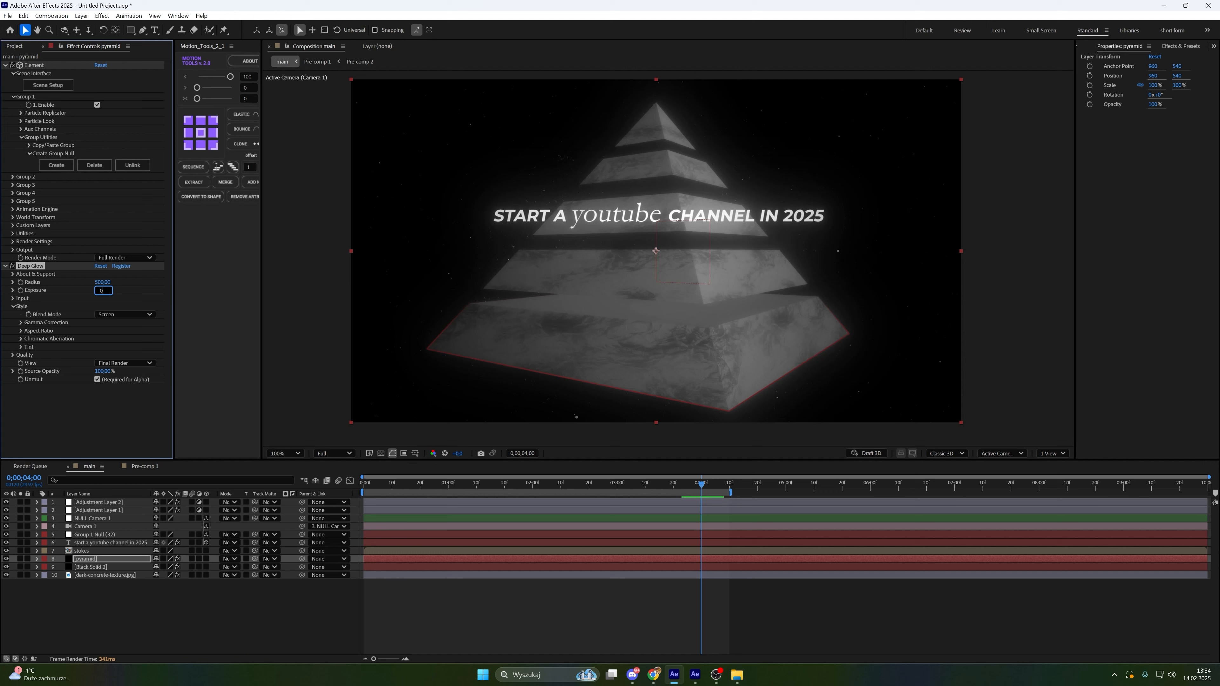
type("0,02")
key("Return")
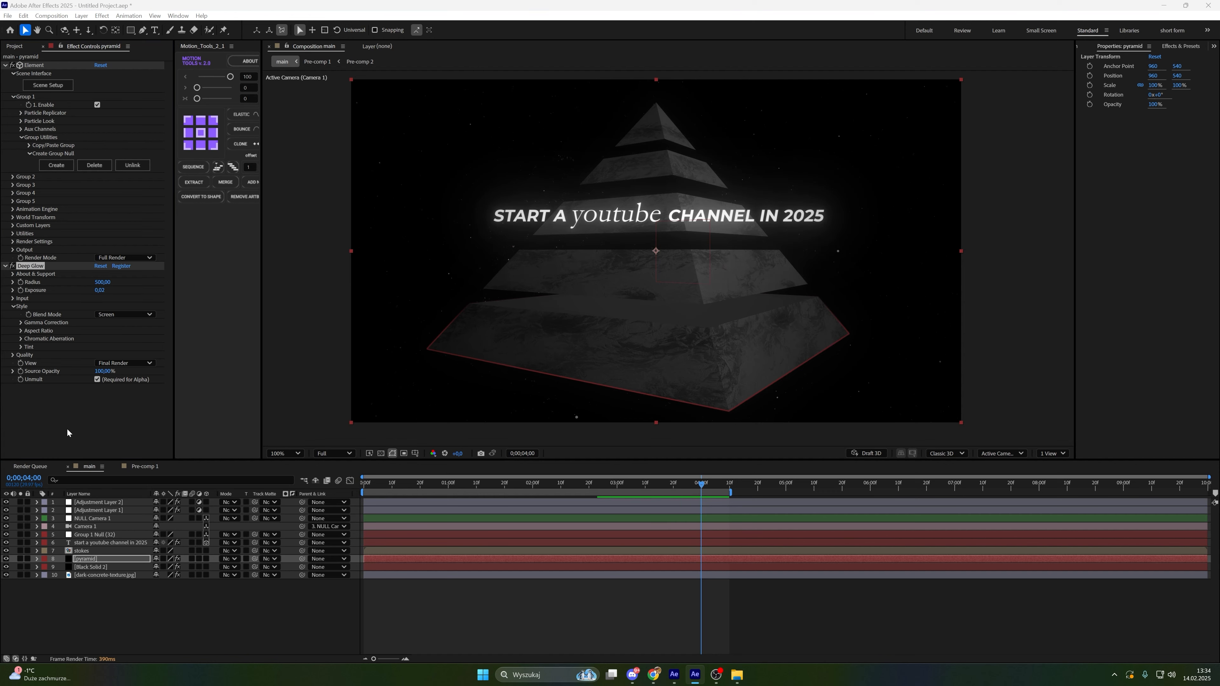
Apply the CC Light Sweep effect to the strokes layer
left_click(105, 552)
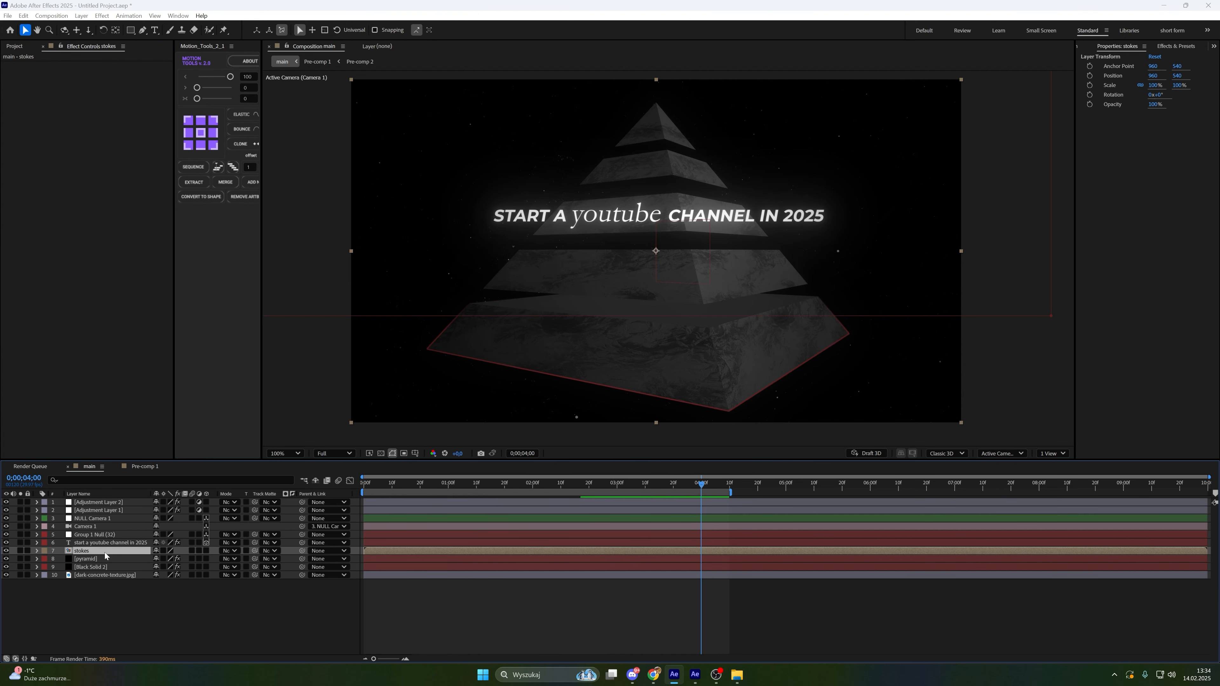
key("ctrl+space")
type("cc")
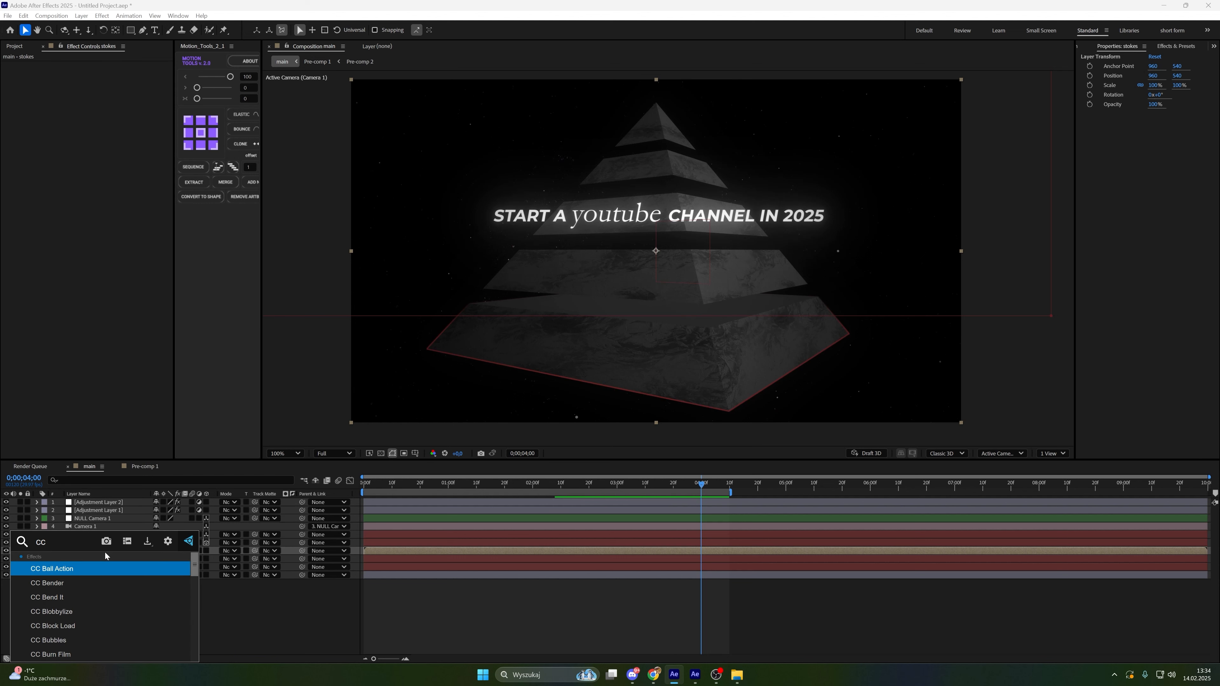
type(" li")
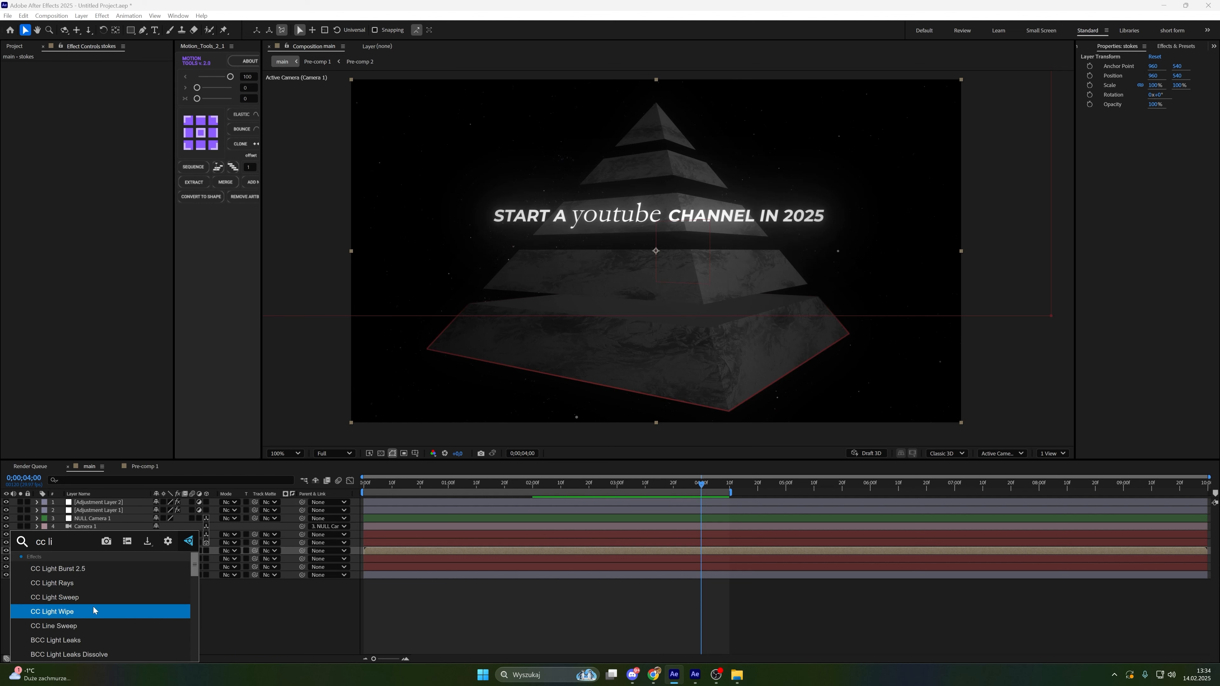
left_click(94, 608)
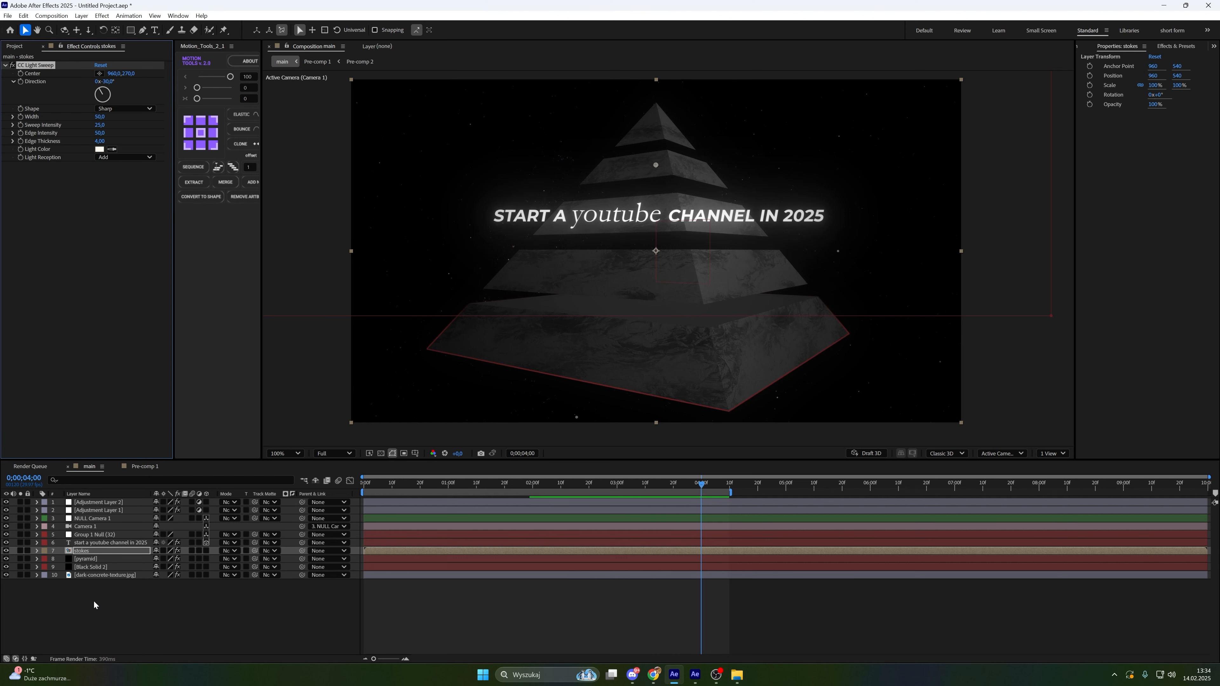
Set the light sweep's Width to 200 and Edge Intensity to 80
left_click(102, 117)
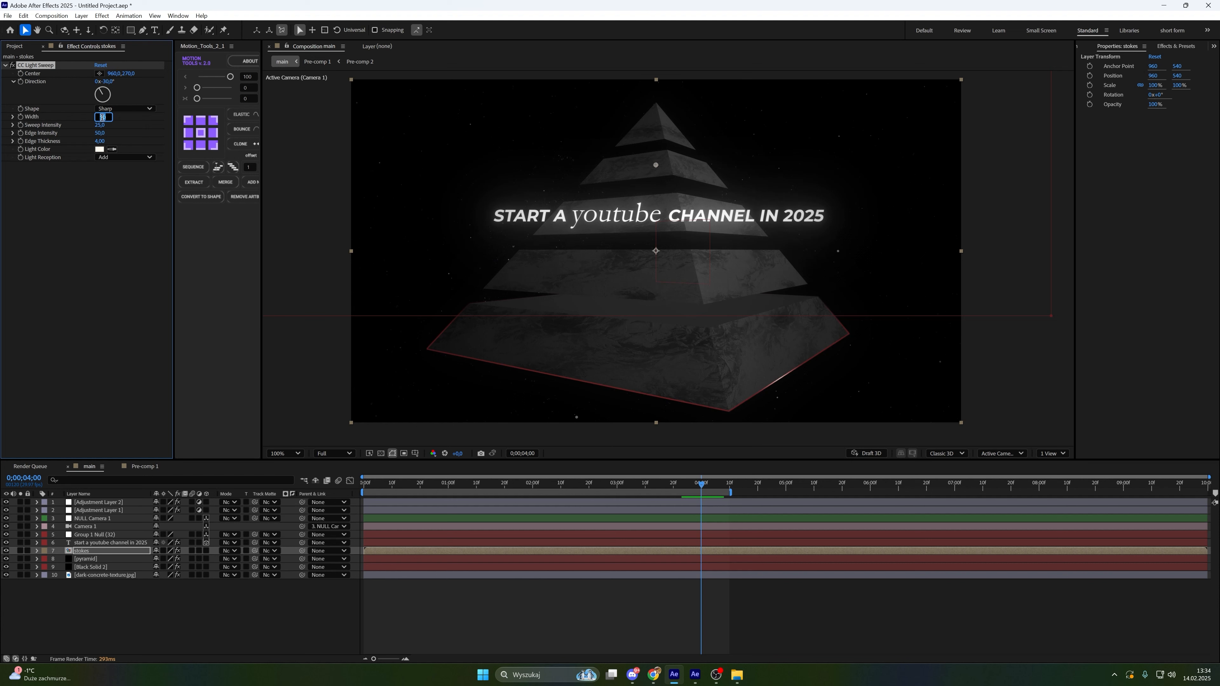
key("BackSpace")
key("Return")
left_click(102, 133)
key("BackSpace")
key("Return")
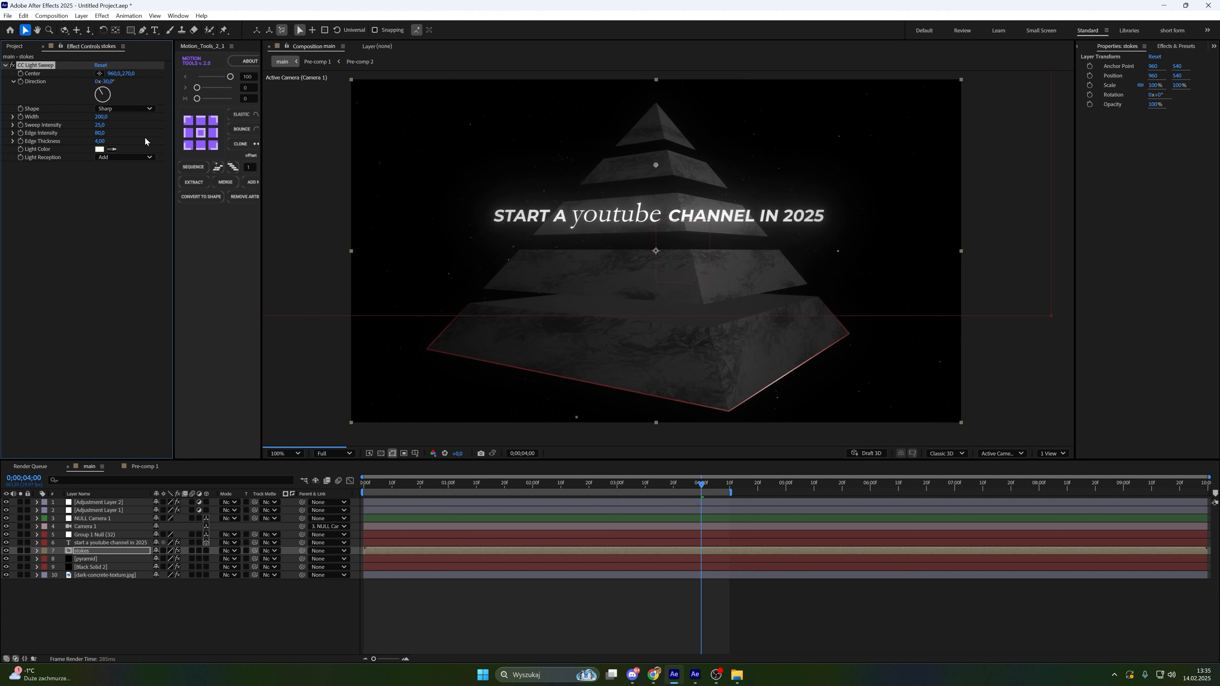
Set the sweep Shape to Smooth and move the sweep center up near the title text
left_click(121, 109)
left_click(125, 130)
left_click_drag(657, 168, 627, 203)
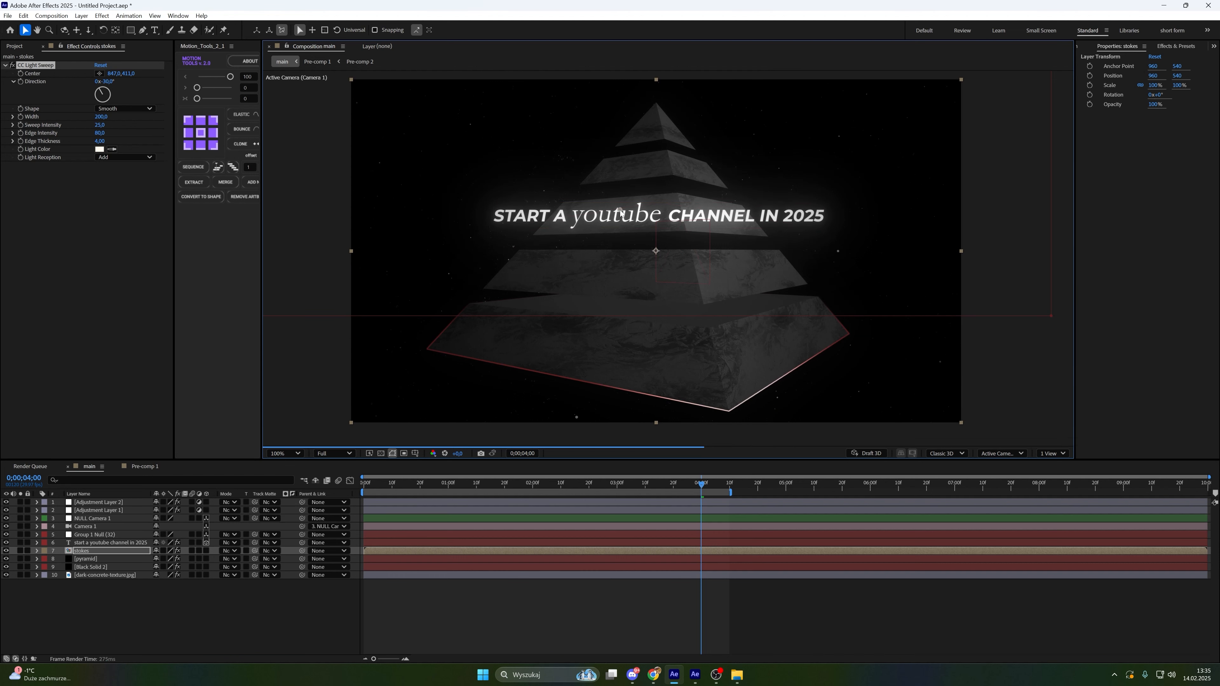
left_click_drag(627, 203, 619, 212)
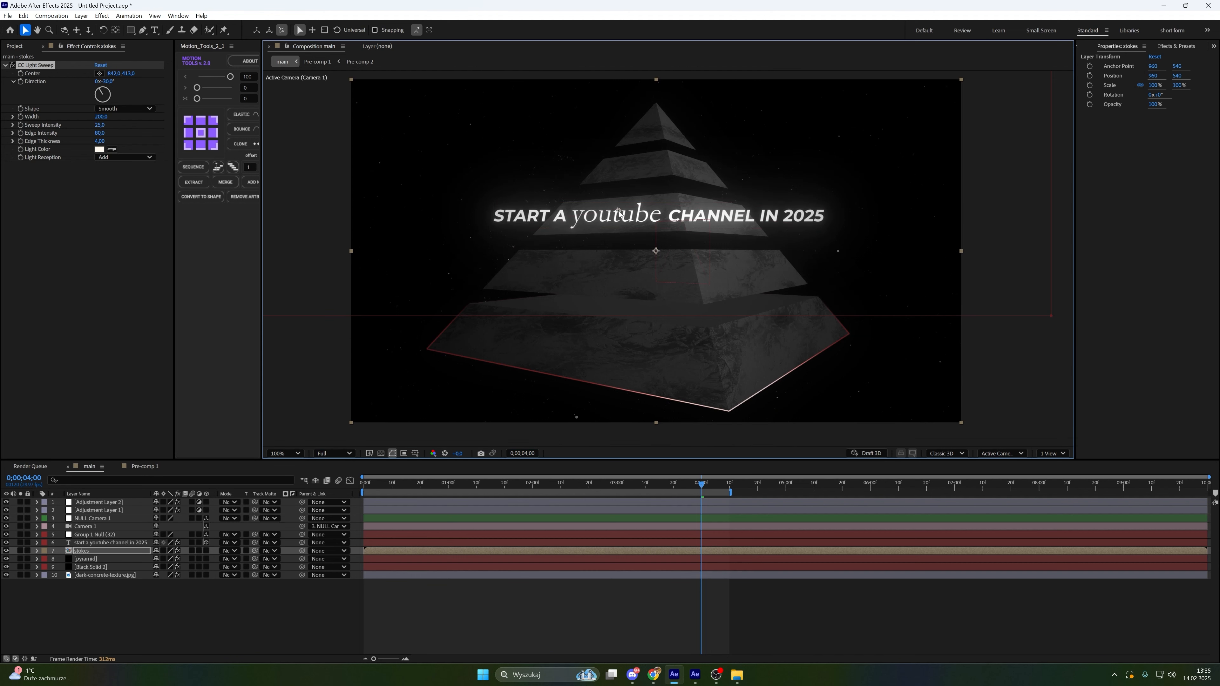
Apply Optical Glow to the strokes layer with the Alpha Channel set to Extend (Unmult)
left_click(124, 551)
key("ctrl+space")
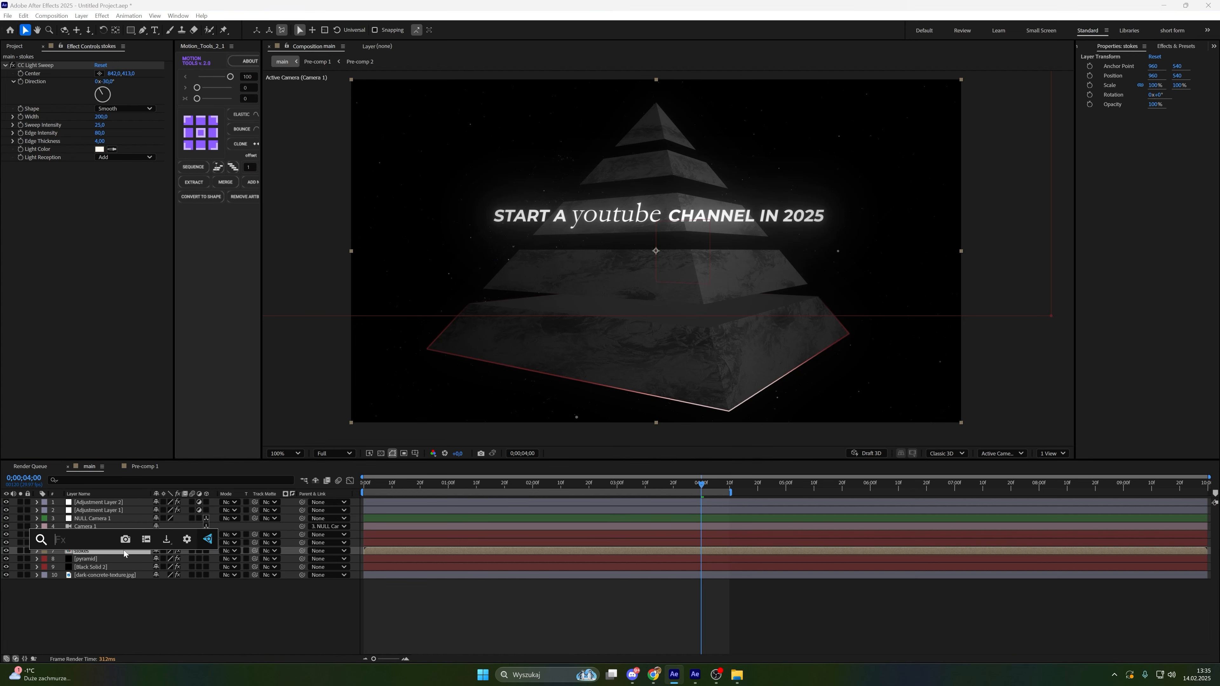
type("opt")
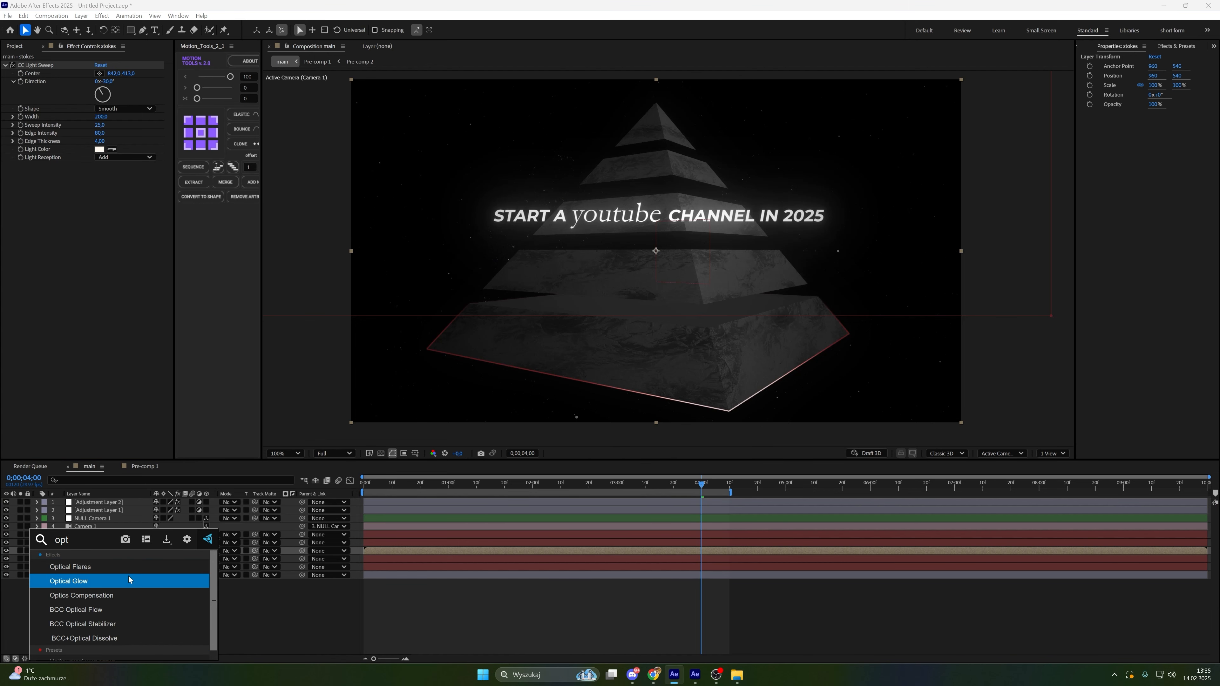
left_click(129, 576)
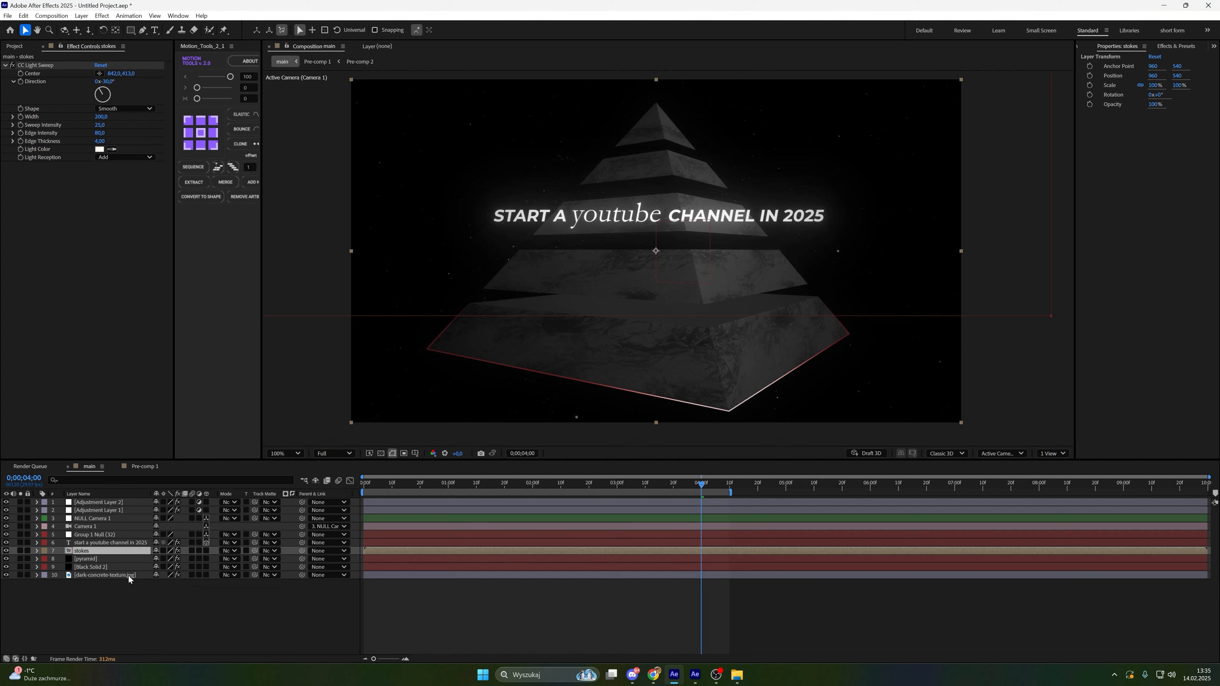
left_click(128, 377)
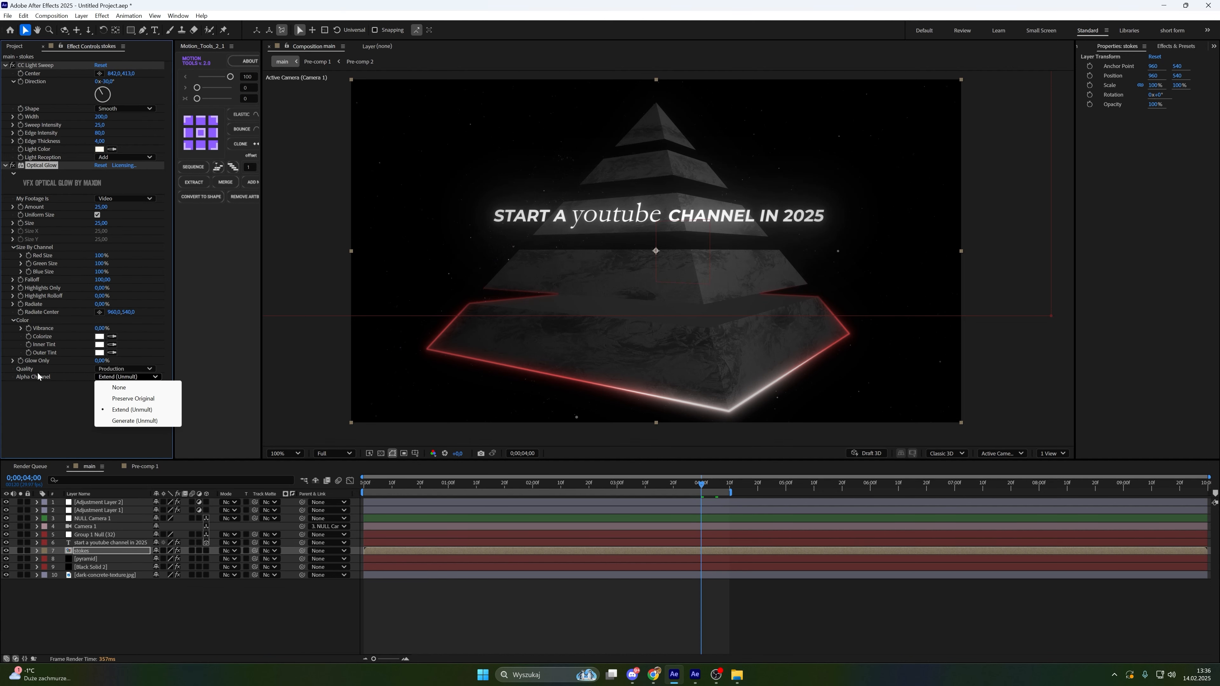
left_click(129, 410)
Set the Optical Glow Amount to 10 and Size to 30
left_click(100, 207)
type("10")
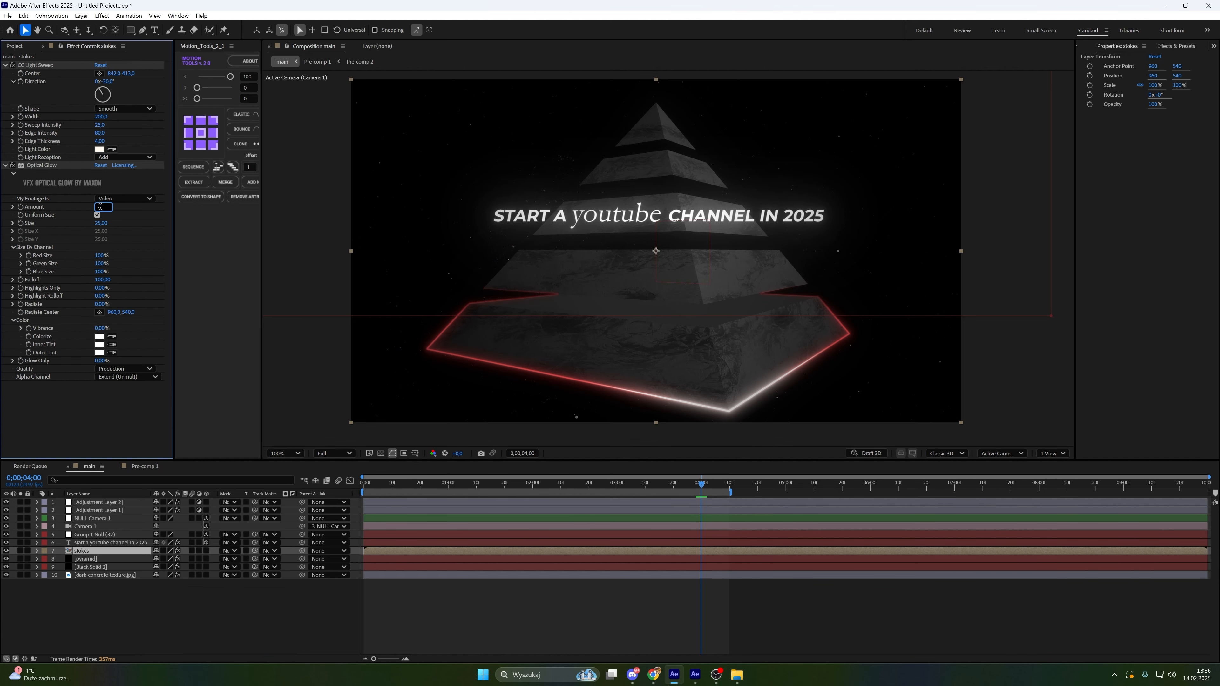
key("Return")
left_click(102, 223)
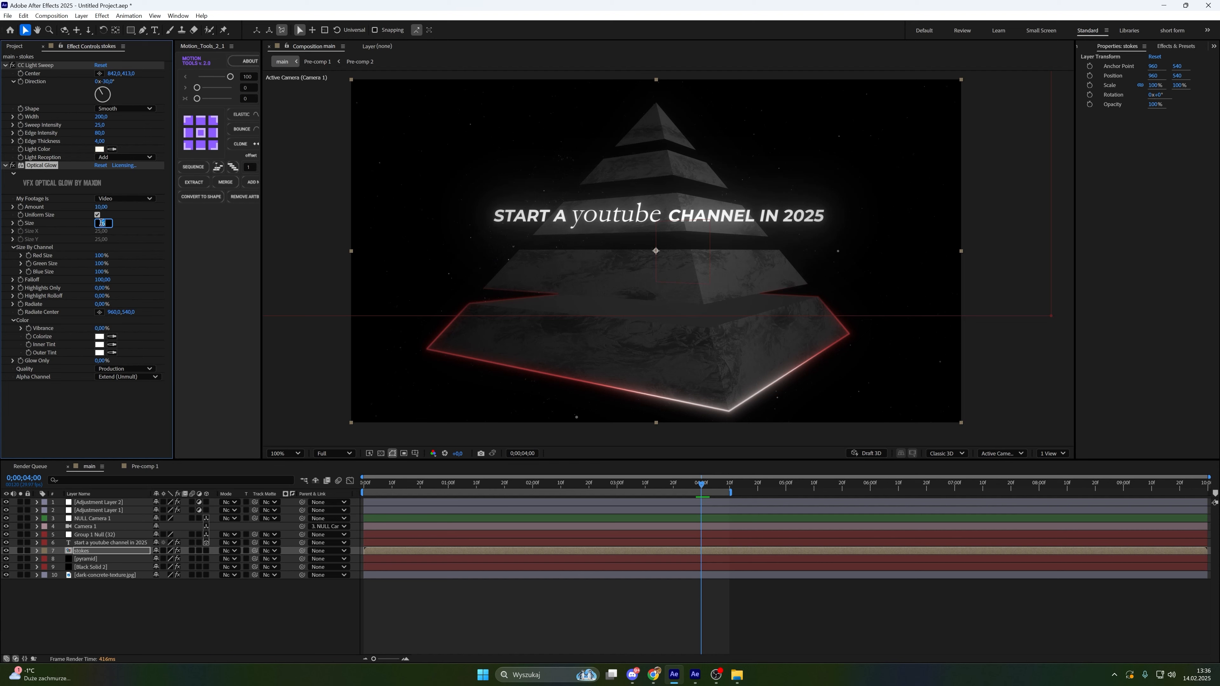
type("30")
key("Return")
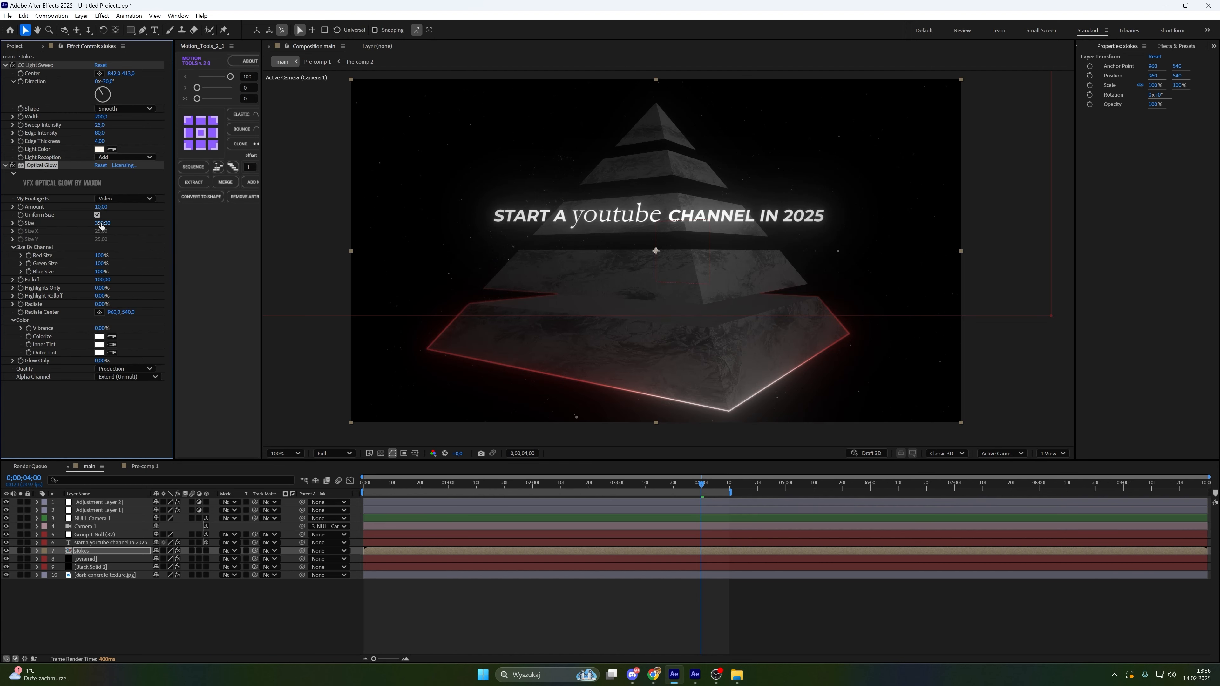
Enable shadows in the pyramid's Element render settings and set the shadow Map Size to 8192
left_click(605, 491)
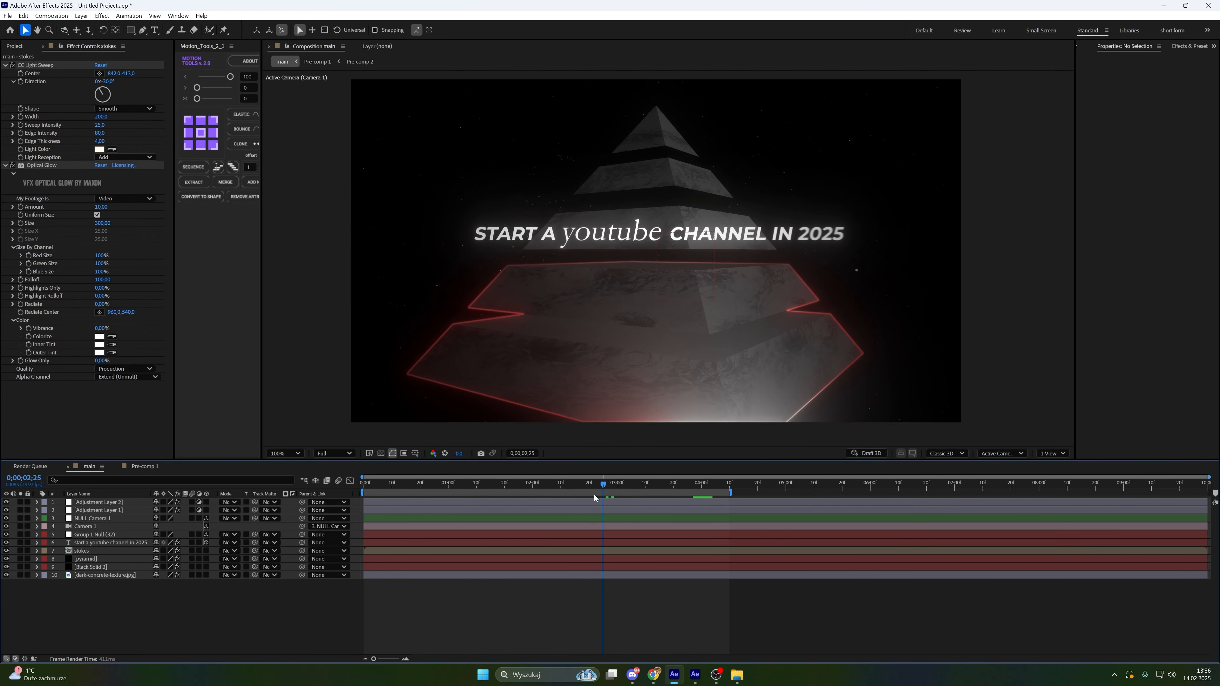
left_click_drag(594, 494, 495, 513)
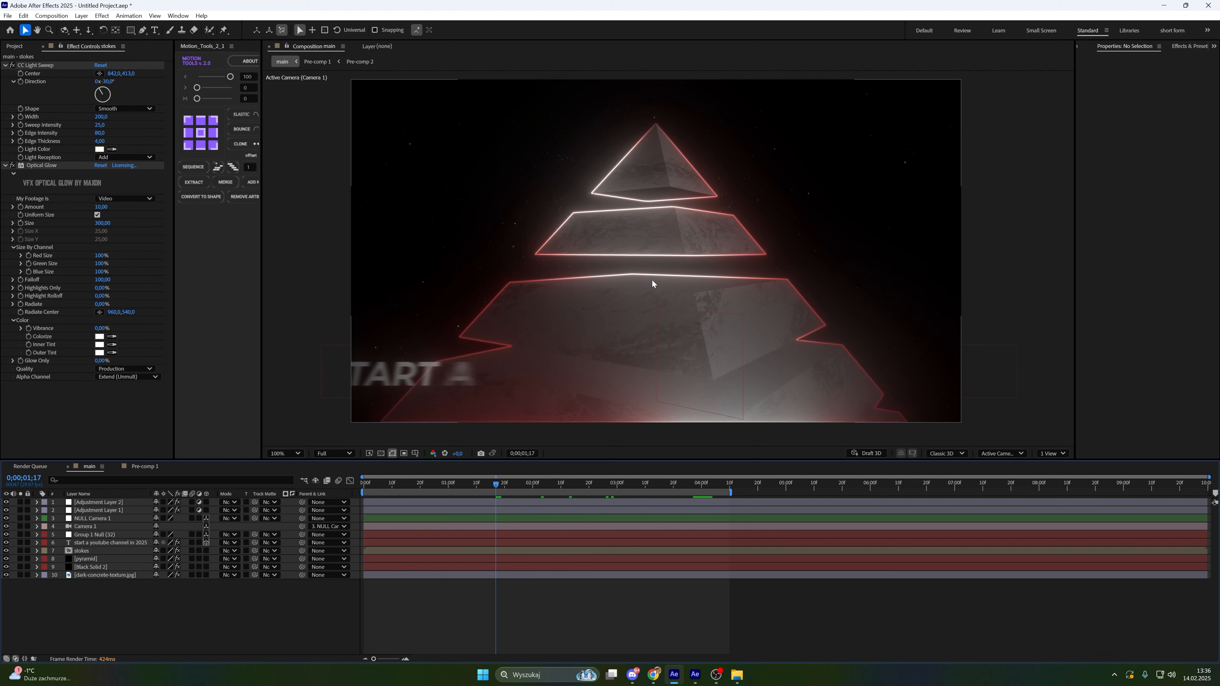
left_click(96, 559)
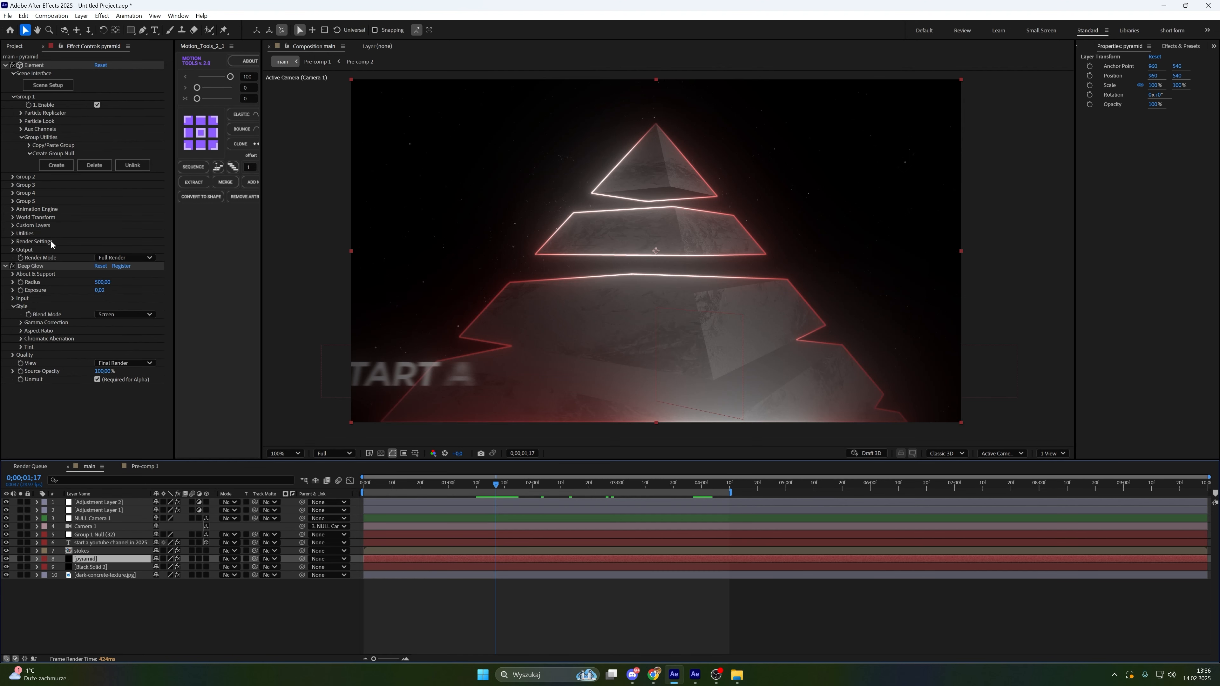
left_click(13, 242)
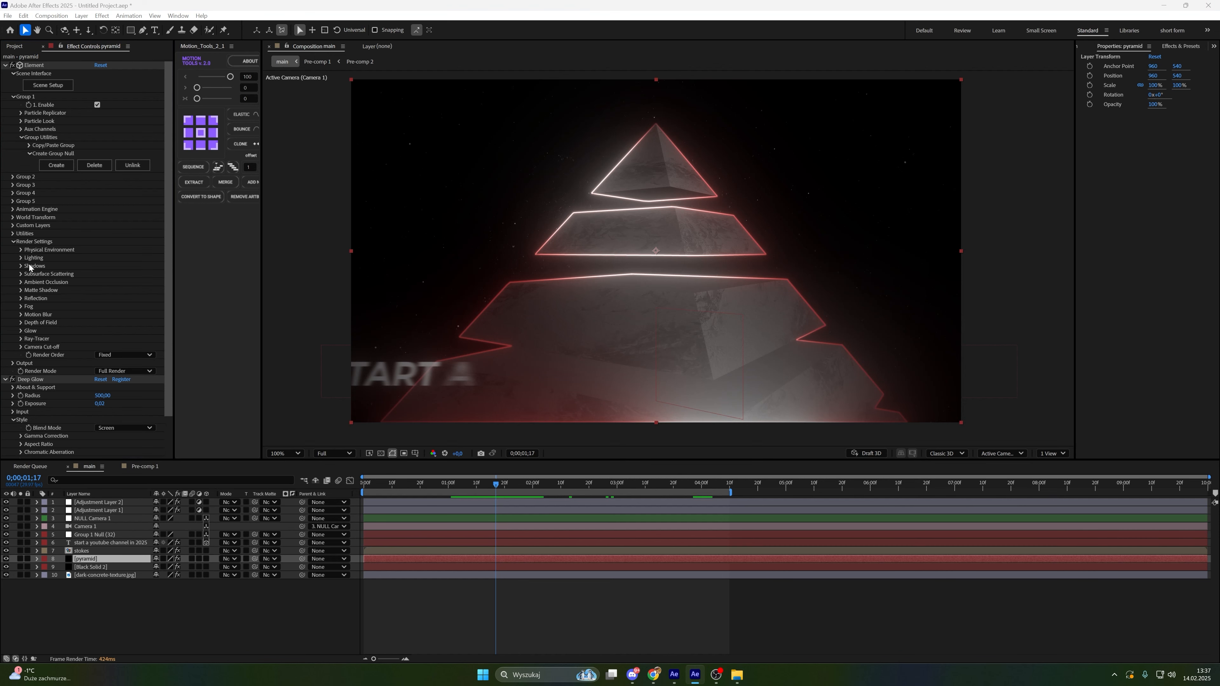
left_click(21, 267)
left_click(98, 274)
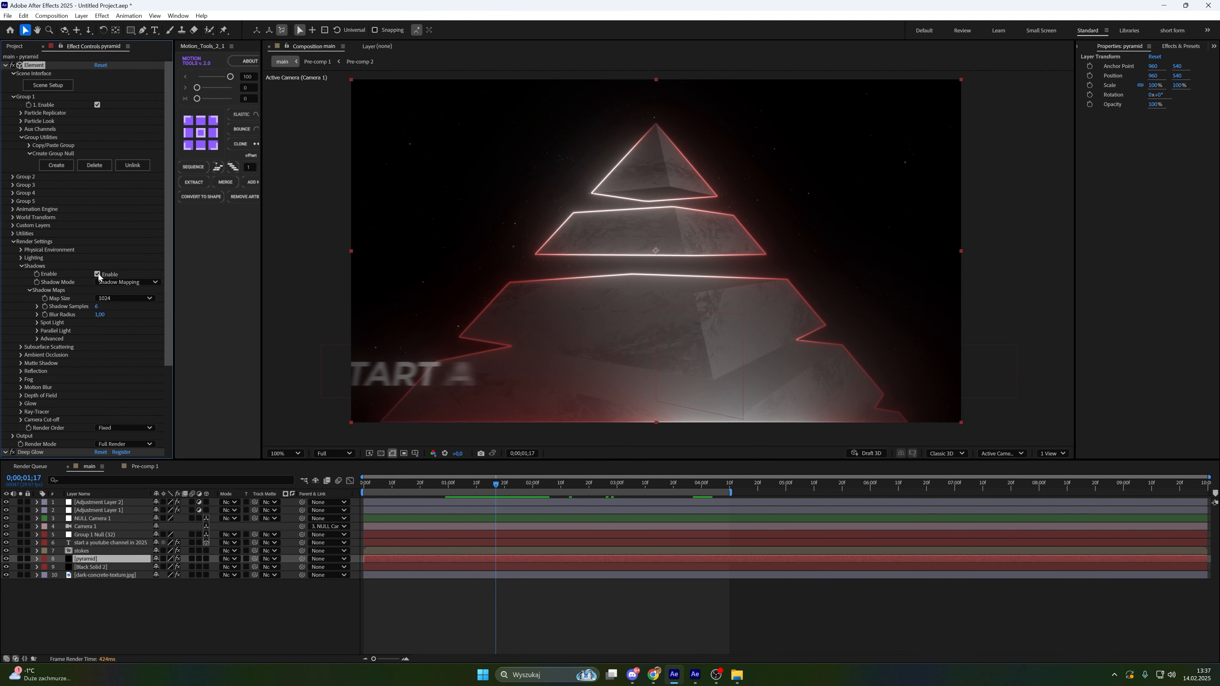
left_click(113, 298)
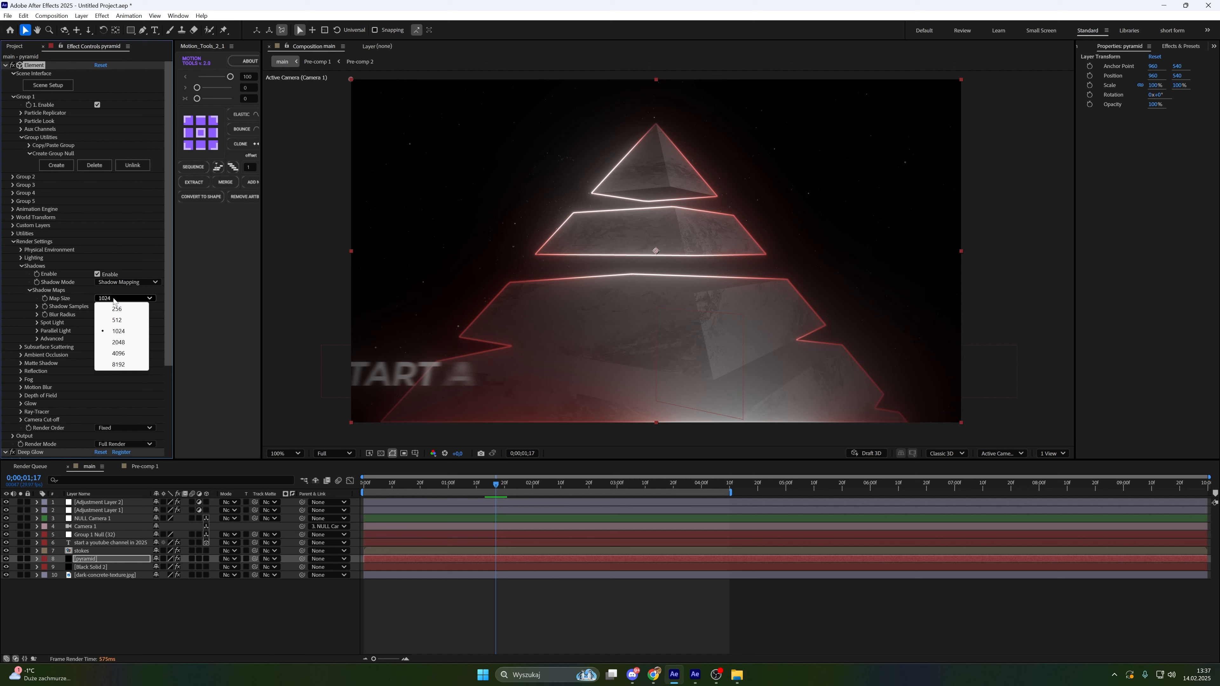
left_click(128, 365)
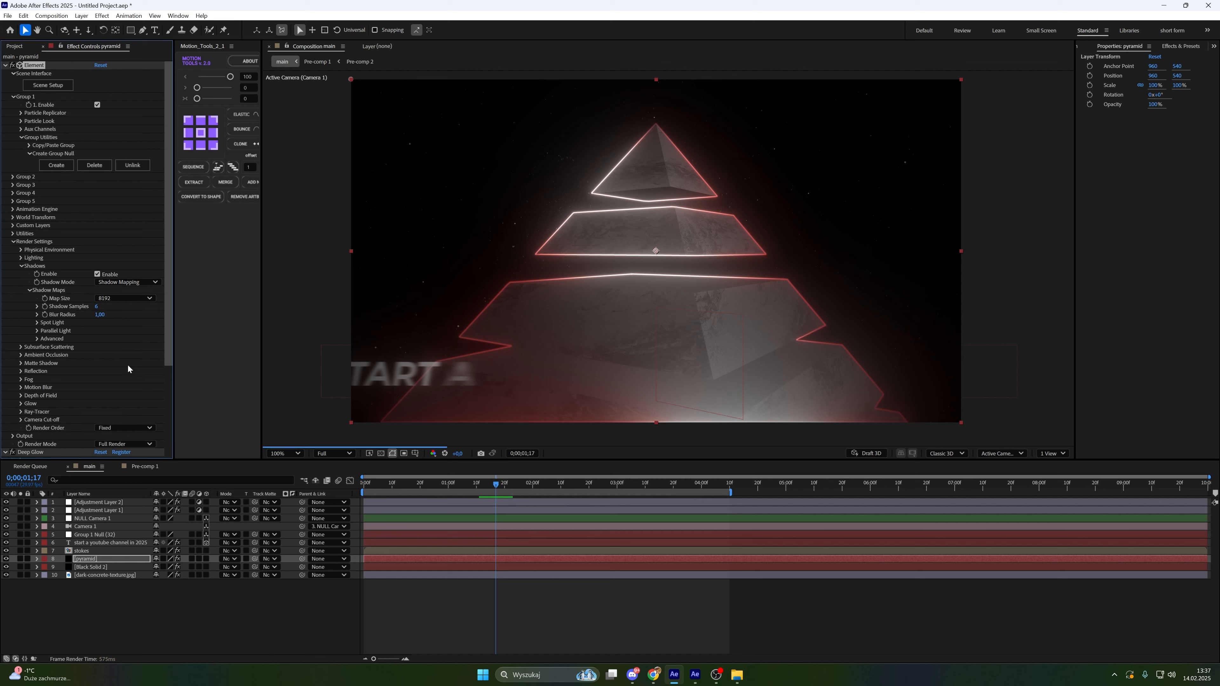
Set the shadow Blur Radius to 20
left_click(102, 314)
type("20")
key("Return")
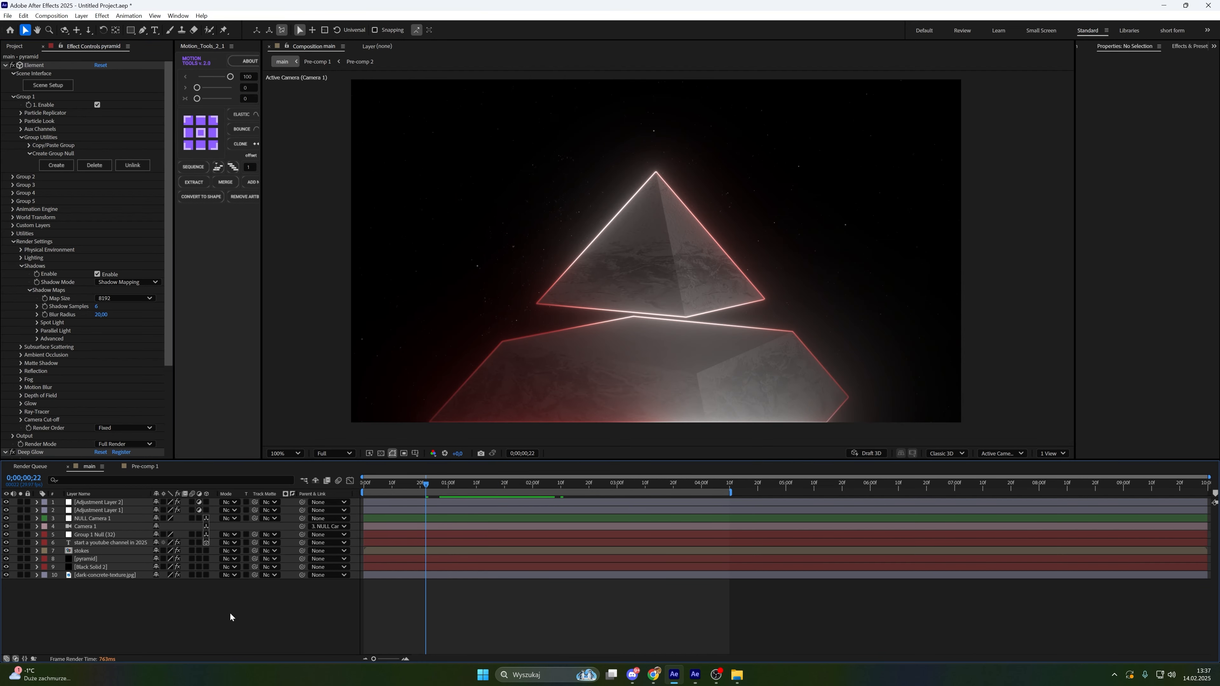
Add a new Spot light layer named Spot Light 1 to the composition
right_click(229, 613)
mouse_move(277, 495)
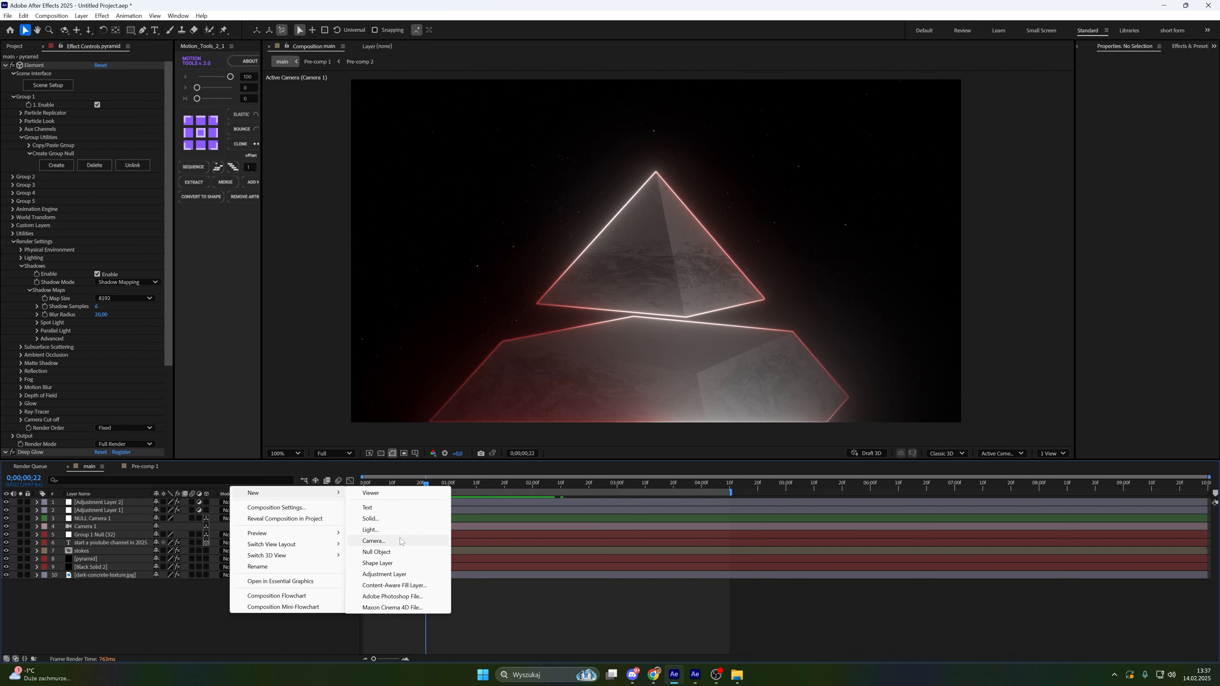
left_click(392, 531)
left_click_drag(608, 210, 582, 205)
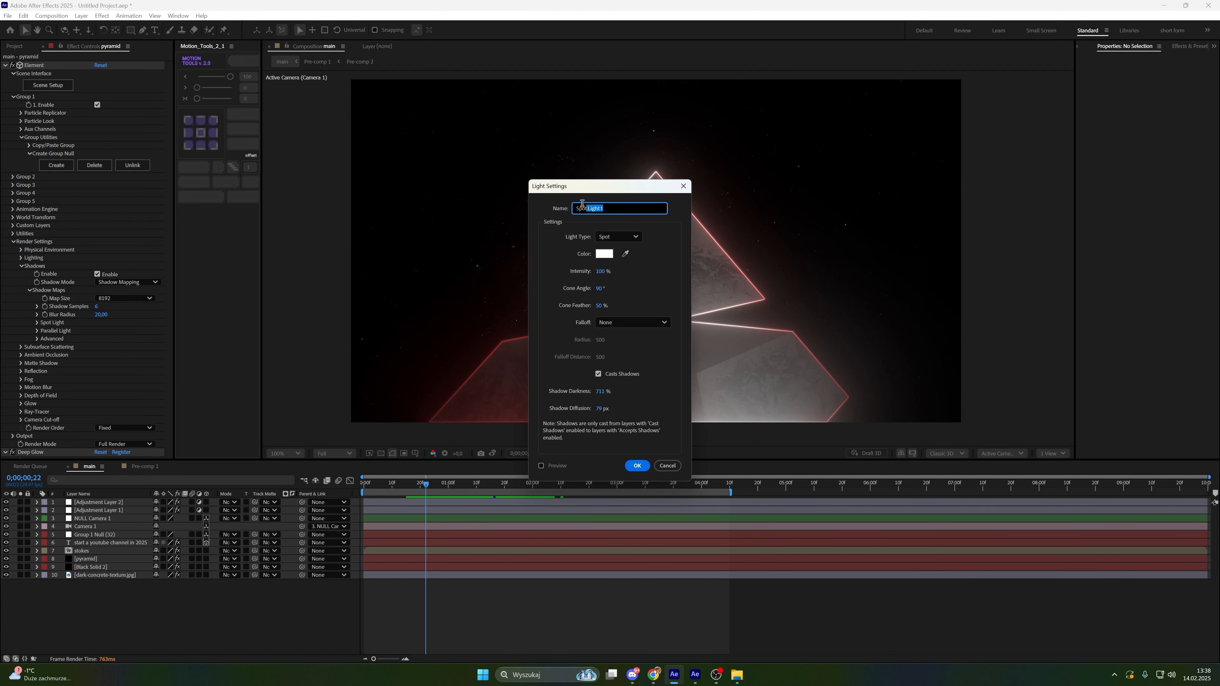
left_click(618, 234)
left_click(604, 234)
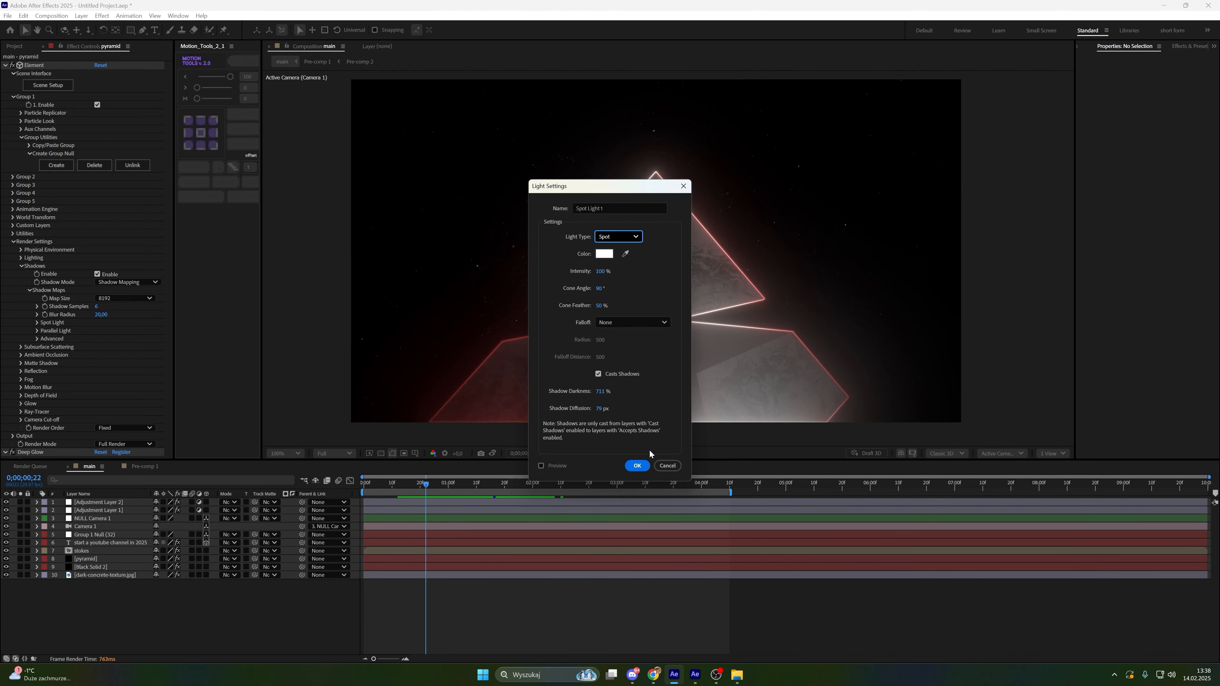
left_click(637, 465)
Set the spot light's position to 500, -150, -800
key("p")
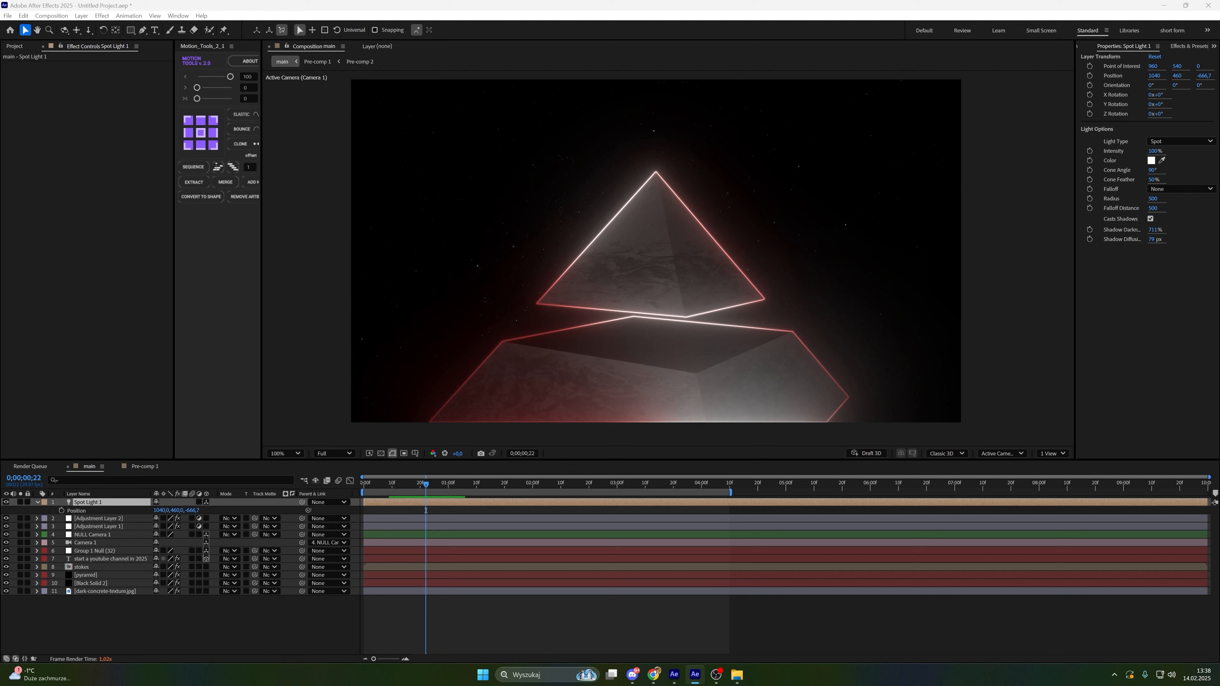
left_click(160, 509)
type("500")
key("Tab")
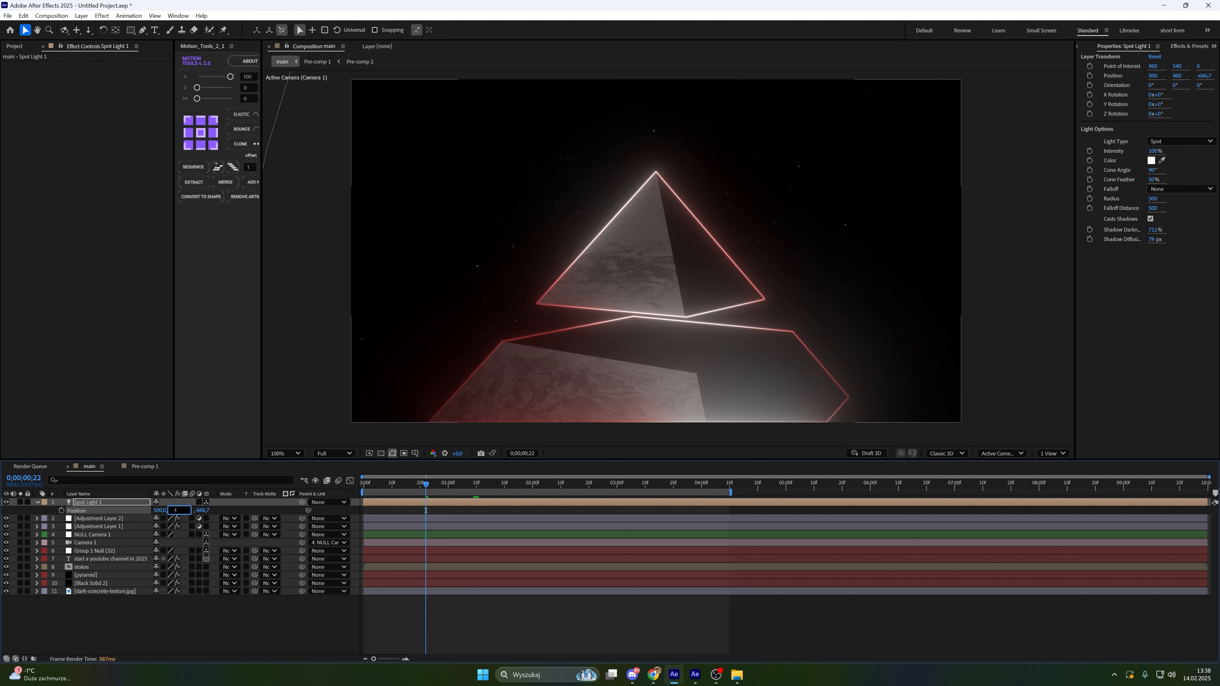
type("-150")
key("Return")
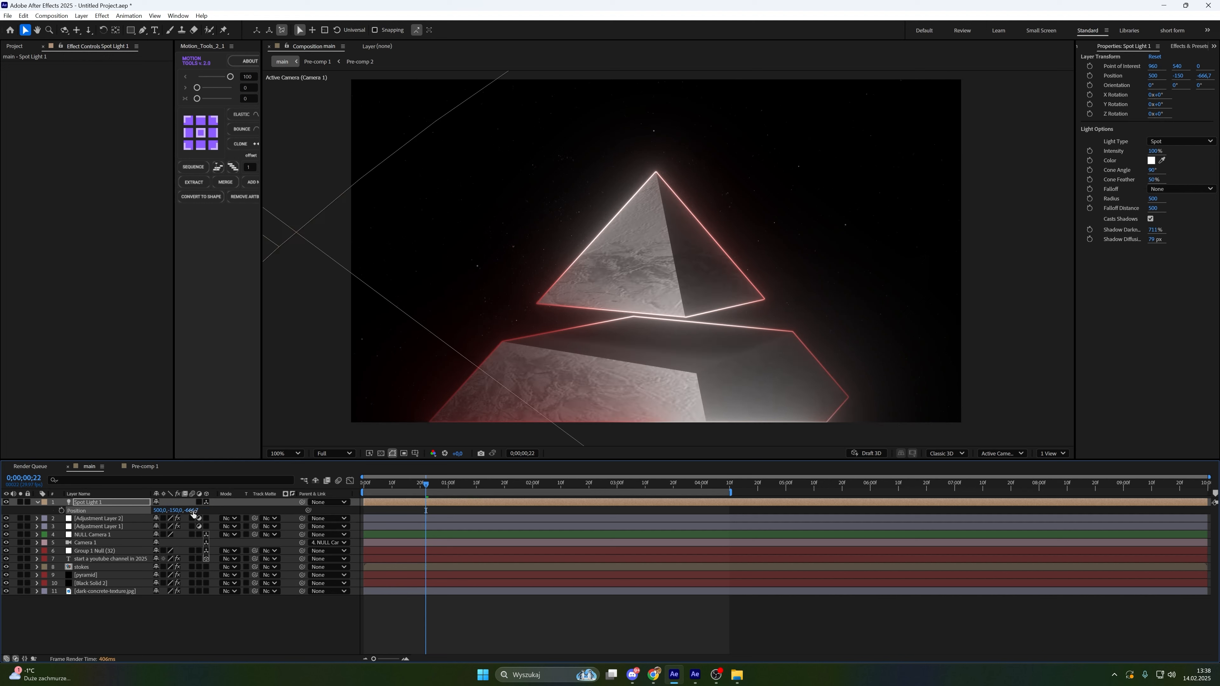
left_click(192, 510)
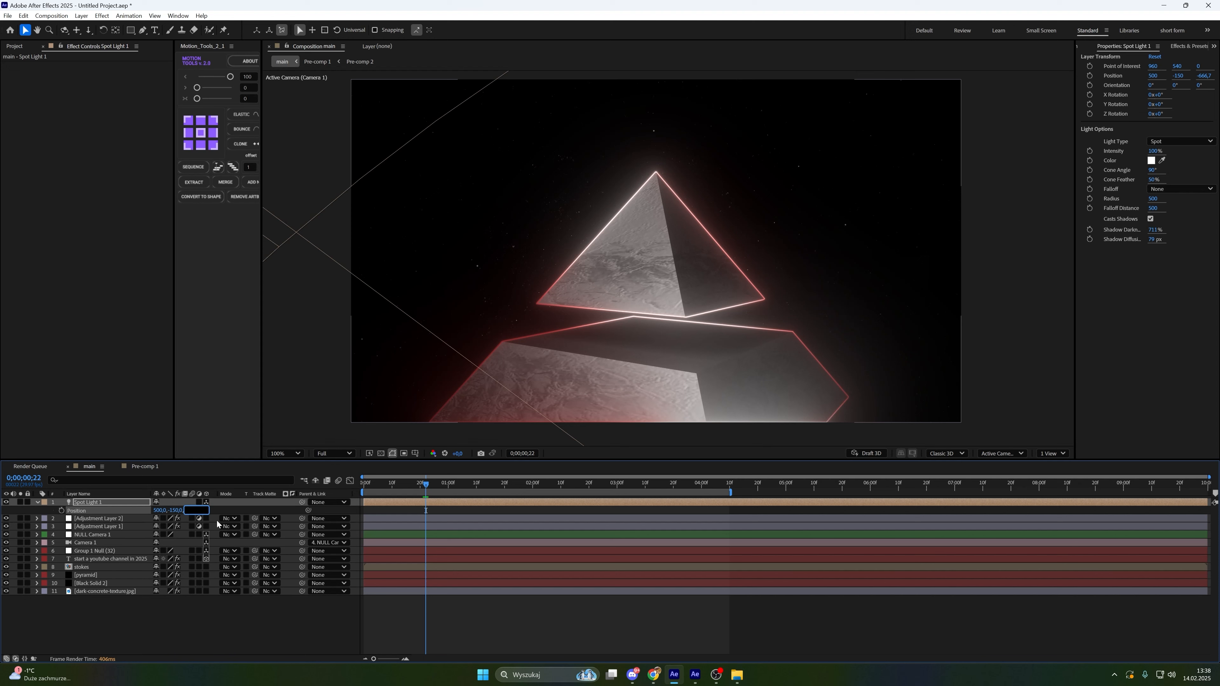
type("-800")
key("Return")
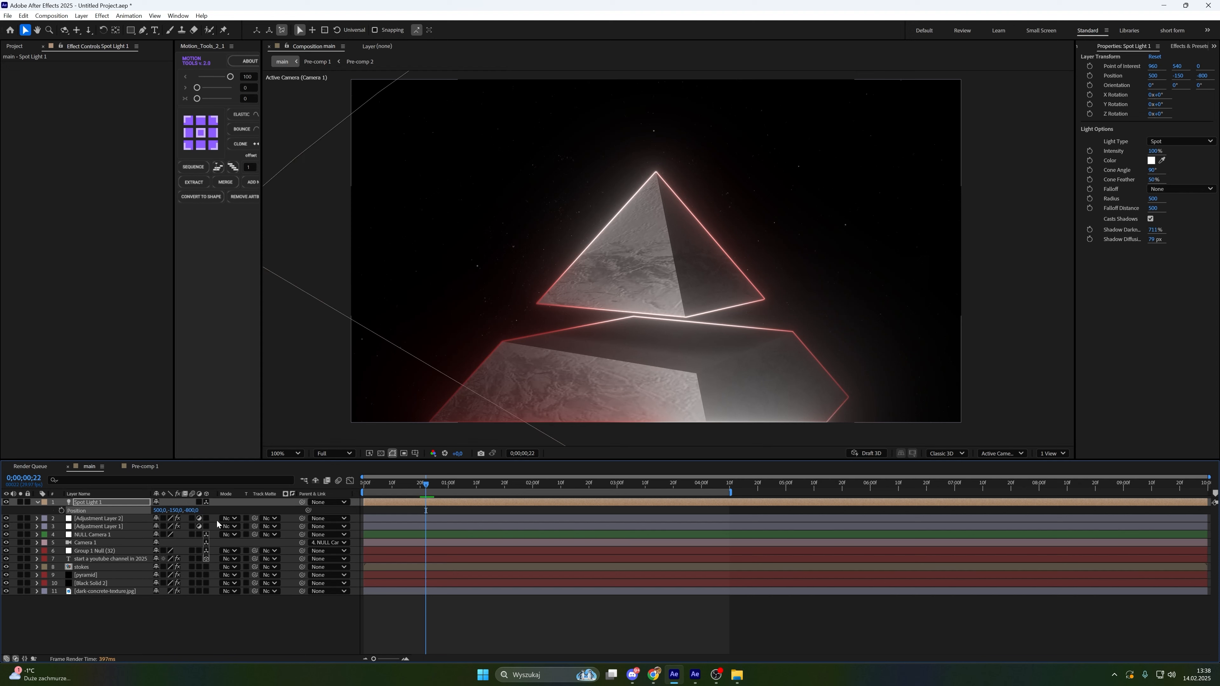
Play a preview of the animation and scrub the time to about 4 seconds where the title appears
left_click_drag(443, 484, 451, 483)
key("space")
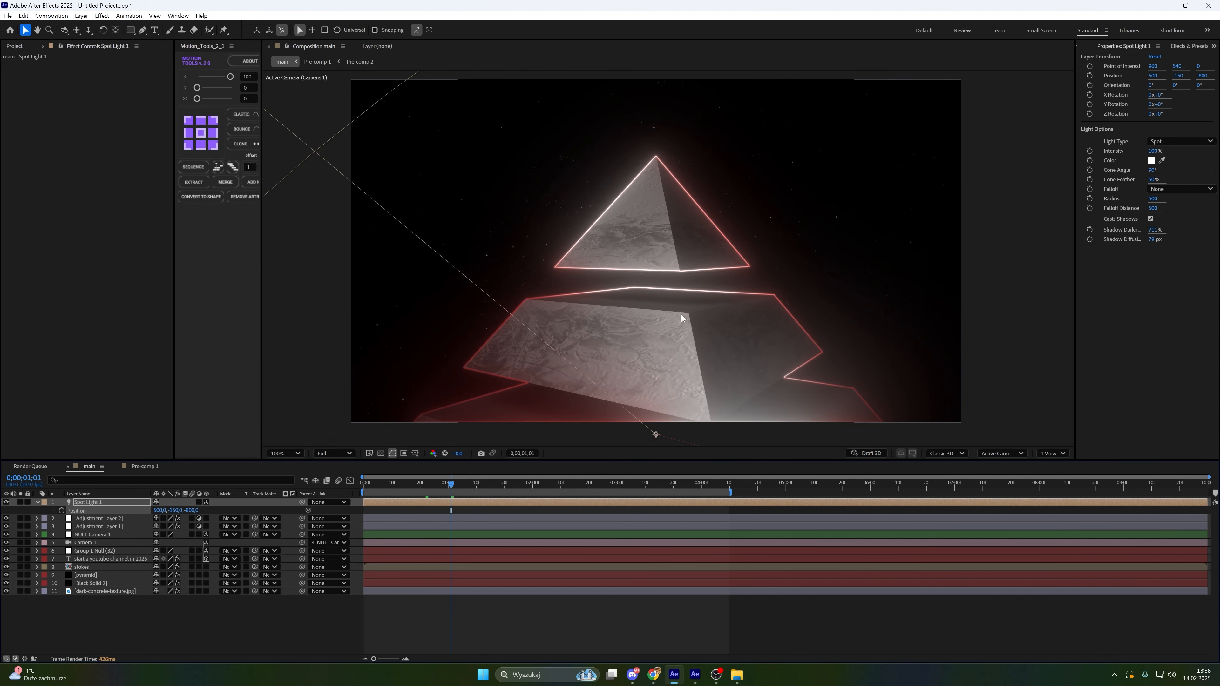
left_click_drag(626, 483, 705, 465)
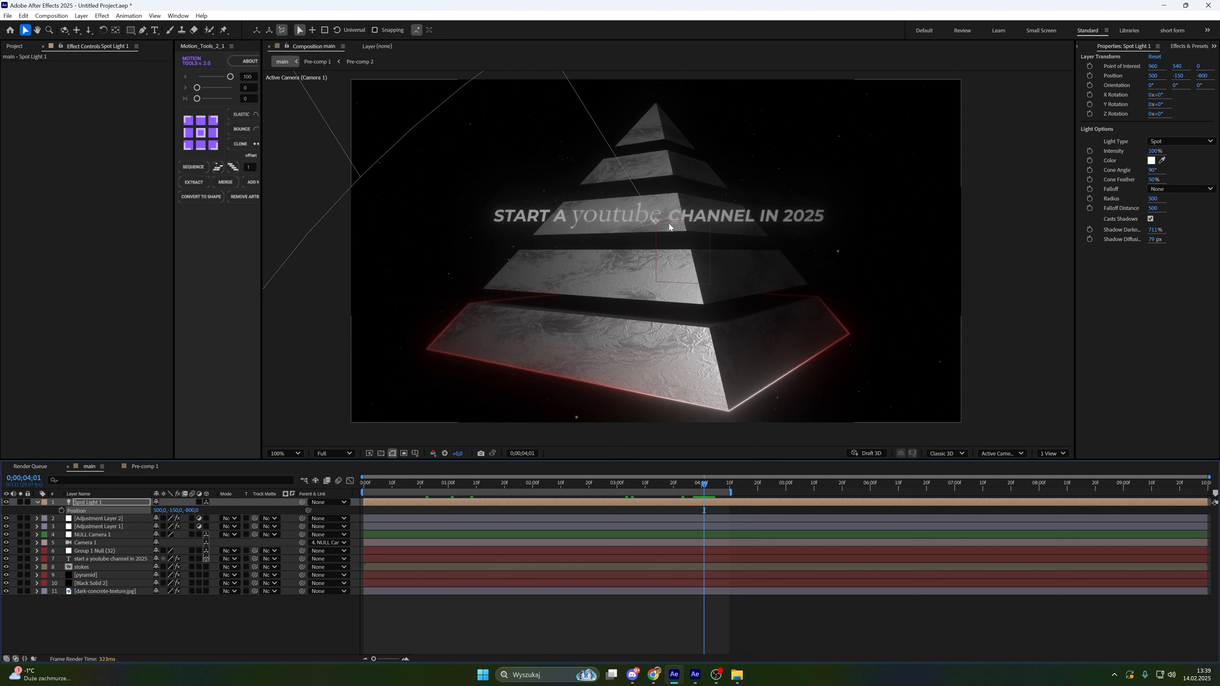
Set the title text layer's Material Options to Diffuse 100% and Specular Intensity 0%
left_click(685, 215)
left_click(38, 559)
left_click(45, 600)
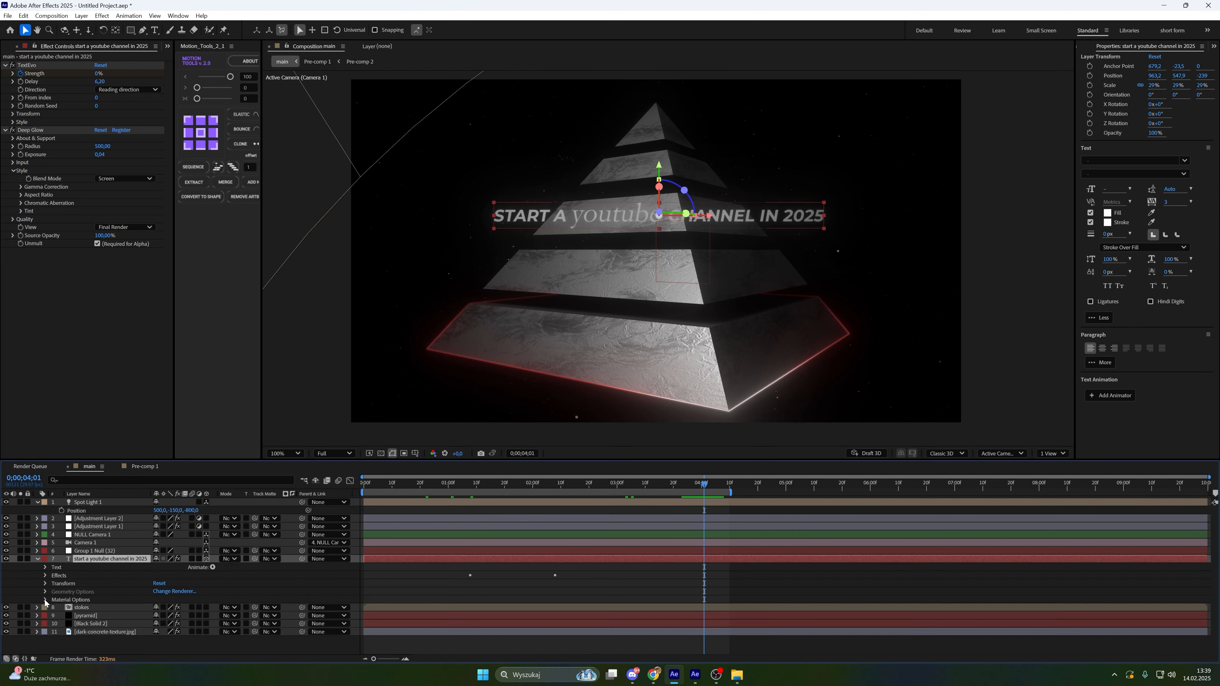
scroll(45, 599, "down", 2)
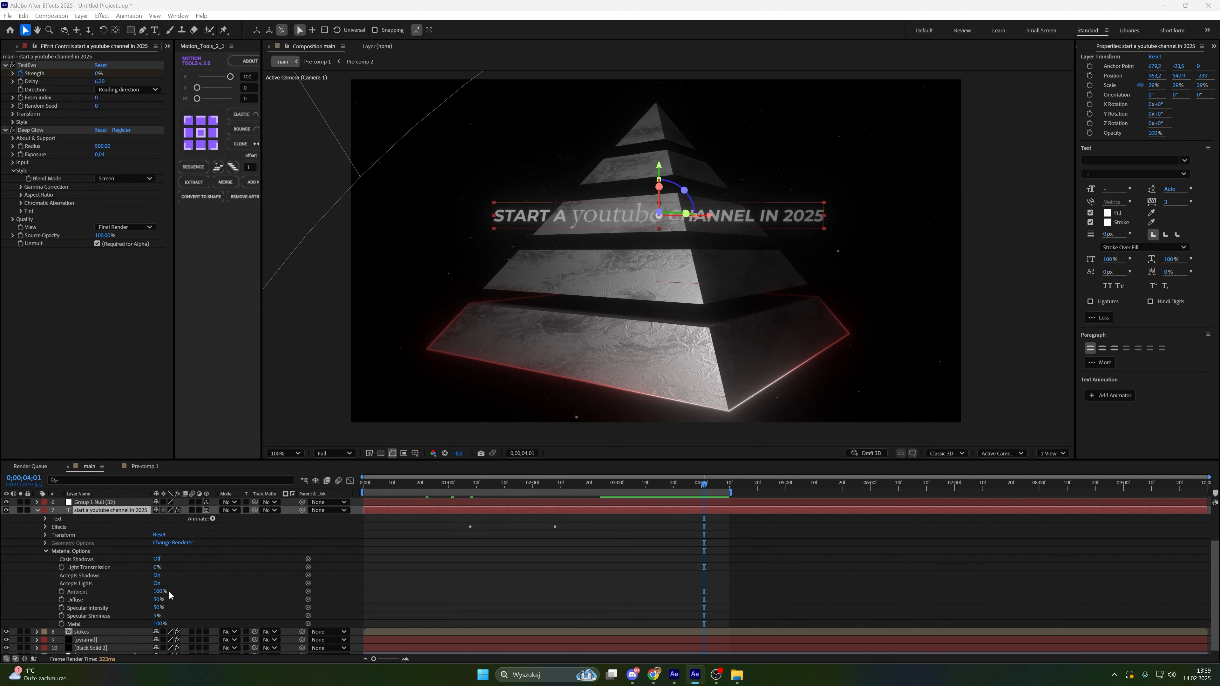
left_click_drag(168, 600, 225, 604)
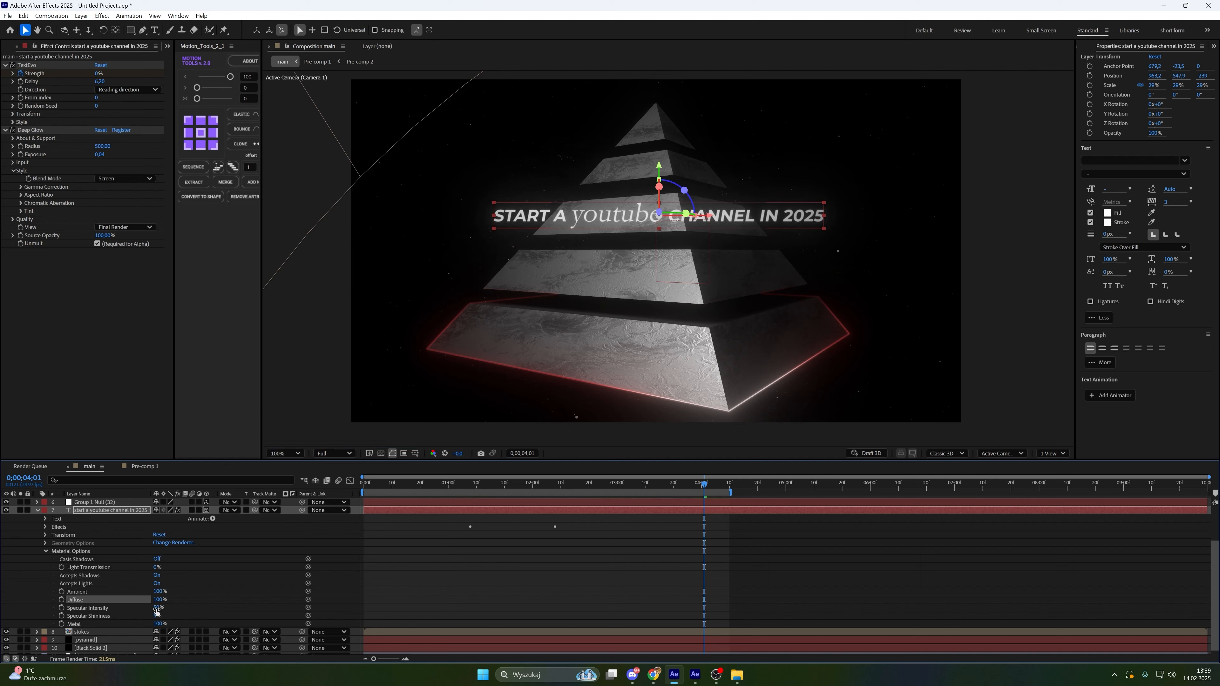
mouse_move(158, 608)
left_mouse_down()
mouse_move(197, 607)
mouse_move(144, 620)
left_mouse_up()
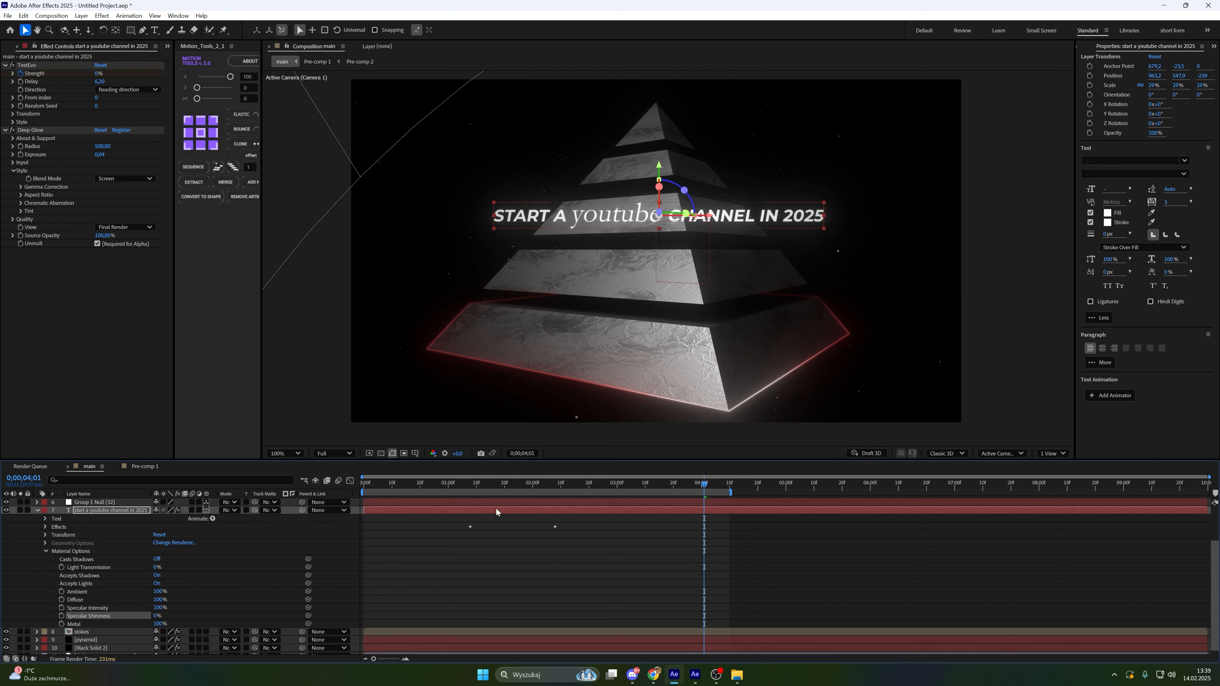
Deselect the layer and play back the composition preview from the start
left_click(525, 562)
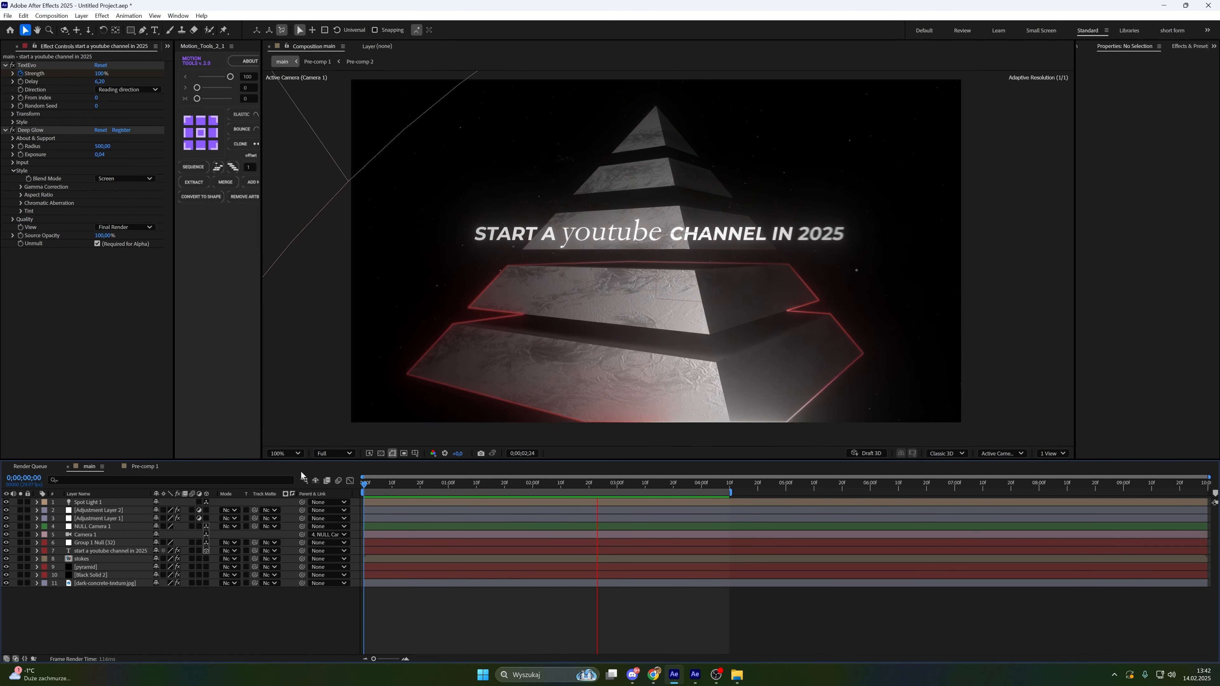
key("space")
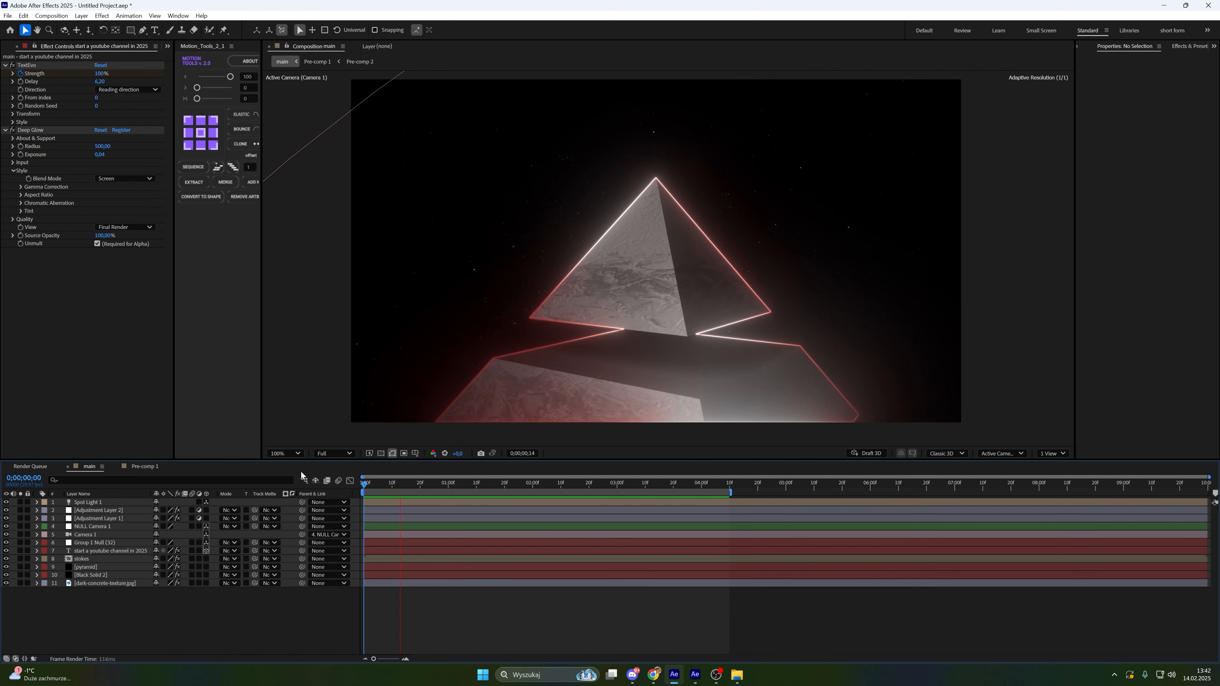